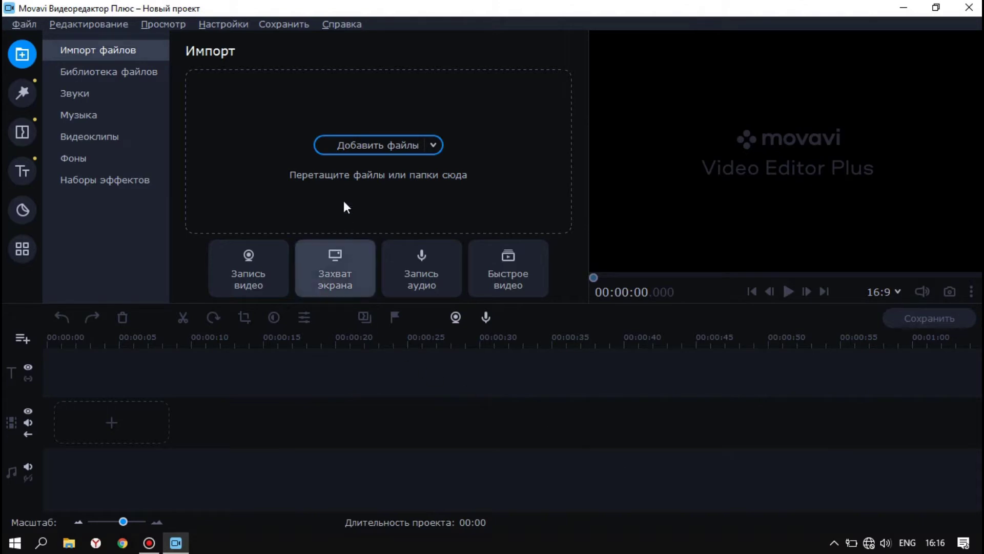
Step: Import all the media files from the desktop folder "4k video" into the file library
left_click(374, 148)
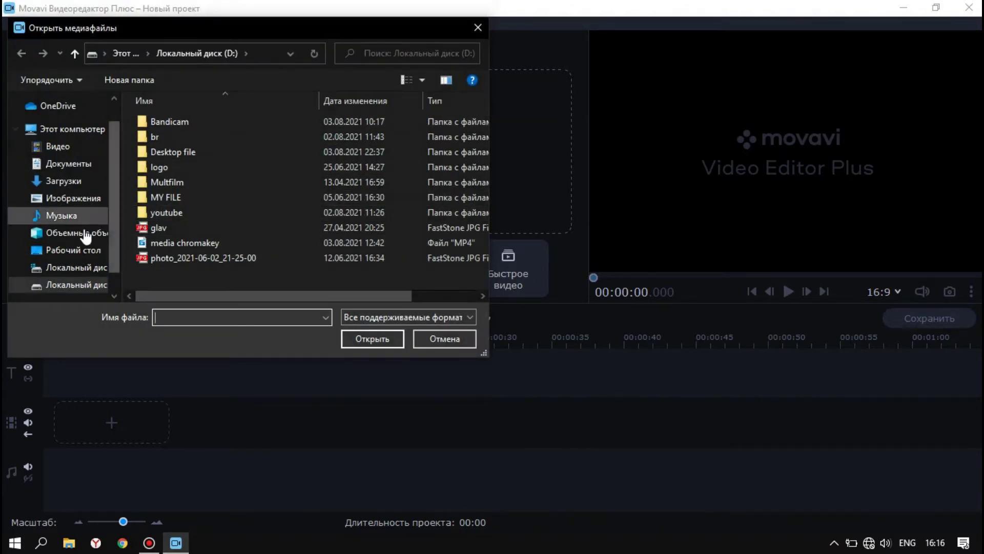
scroll(73, 214, "down", 1)
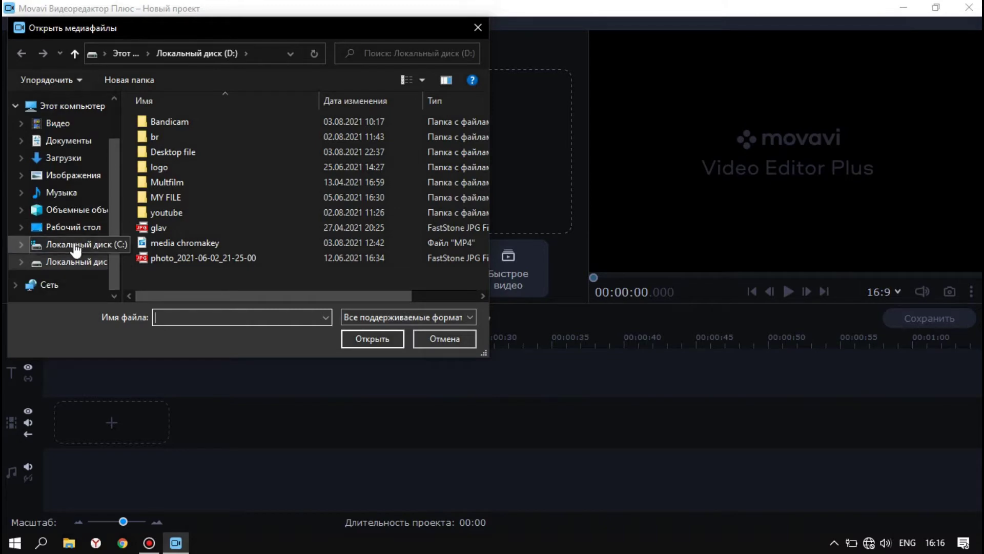
scroll(61, 226, "up", 1)
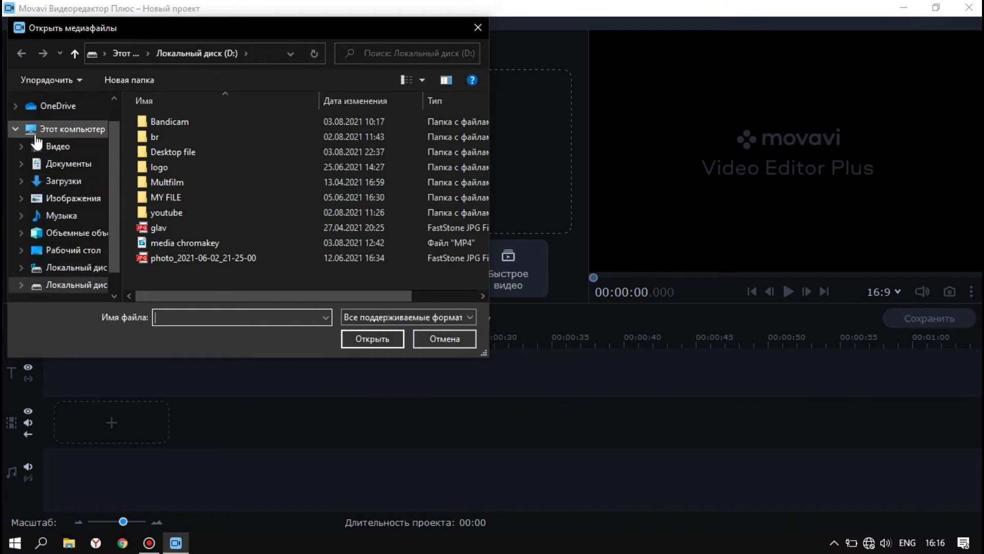
left_click(58, 247)
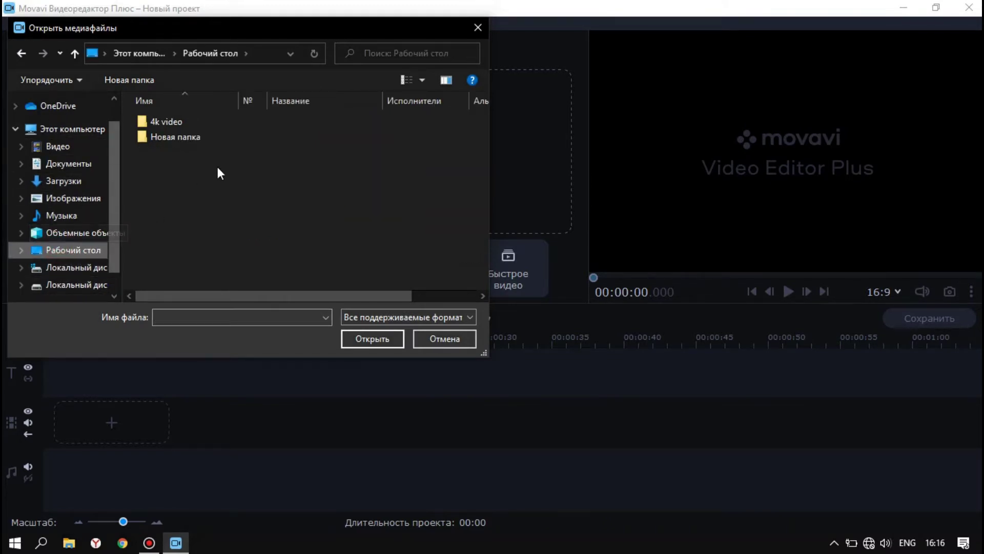
double_click(191, 126)
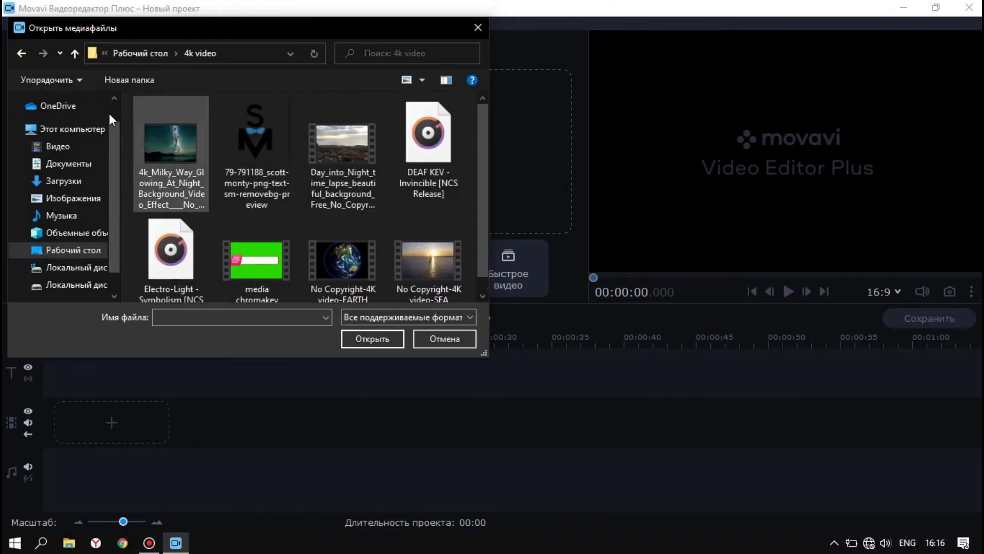
left_click(189, 114)
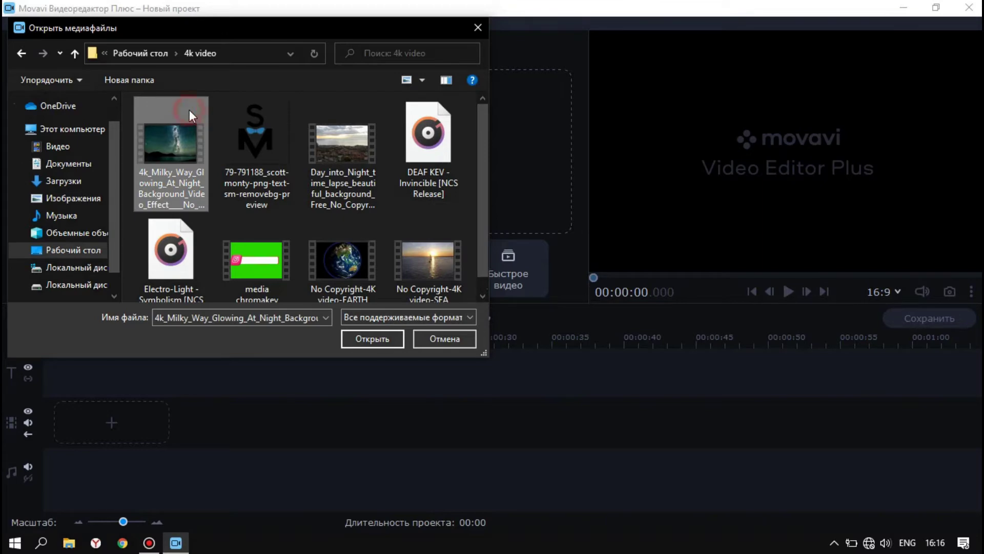
key("ctrl+a")
key("Return")
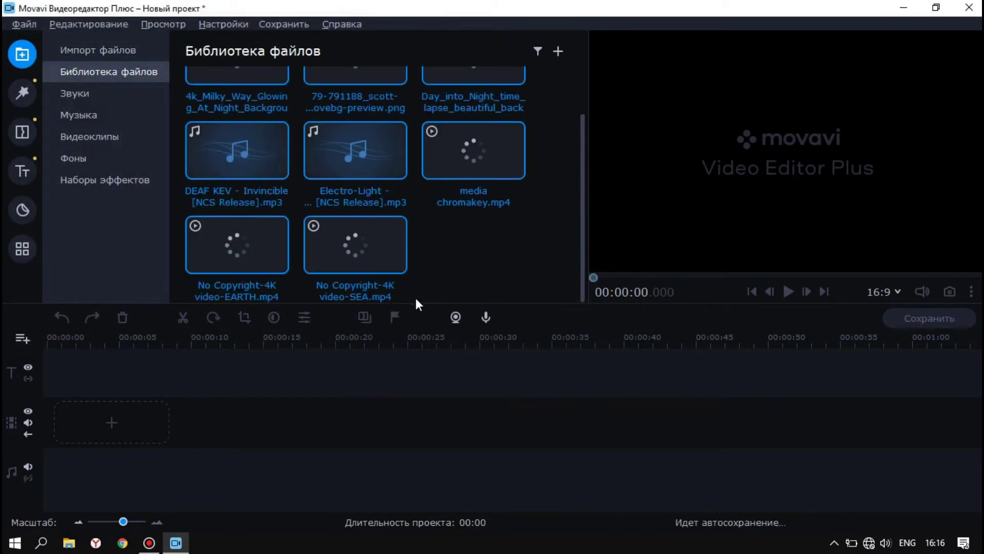
Step: Remove media chromakey.mp4 from the file library
scroll(287, 174, "up", 1)
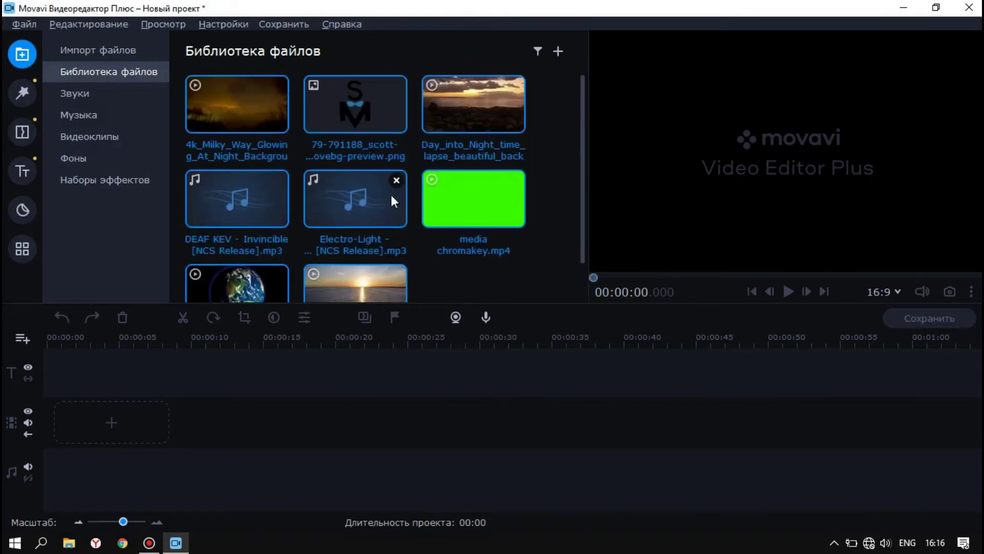
scroll(414, 205, "down", 1)
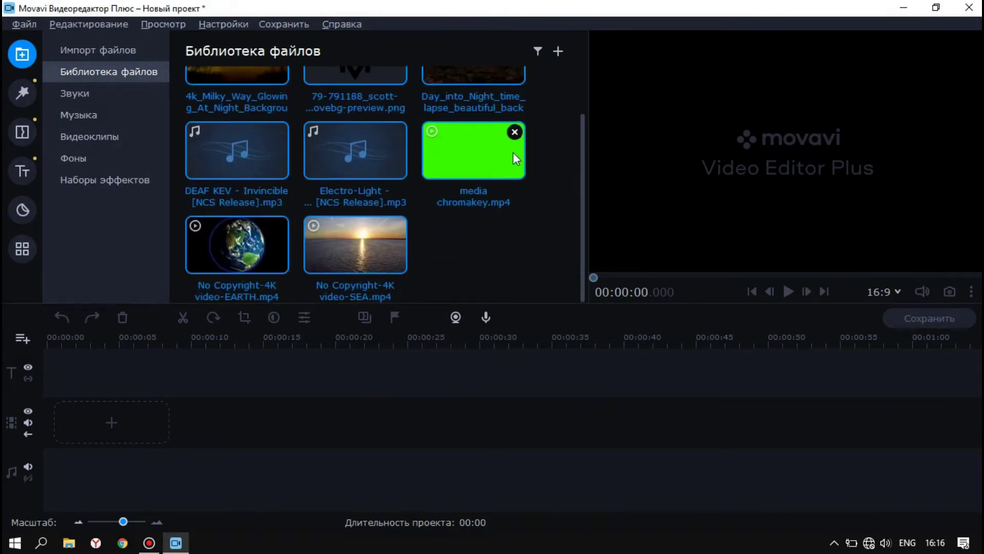
left_click(514, 133)
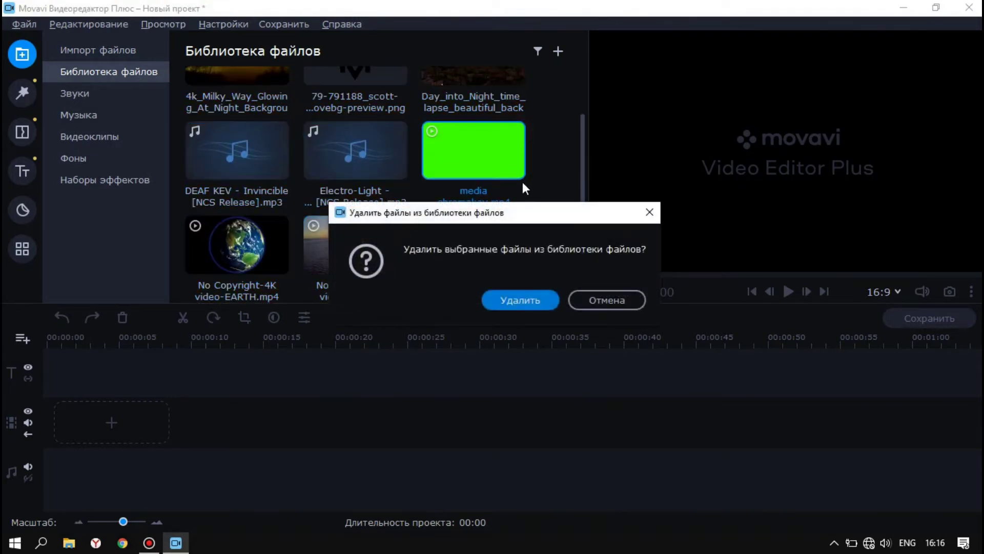
left_click(557, 300)
scroll(359, 200, "up", 1)
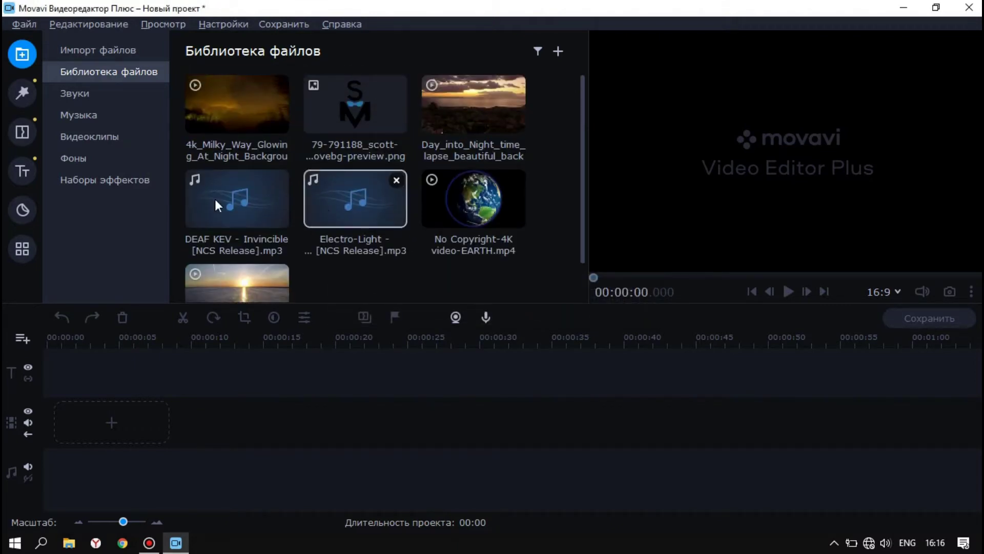
scroll(459, 226, "down", 1)
scroll(460, 231, "up", 1)
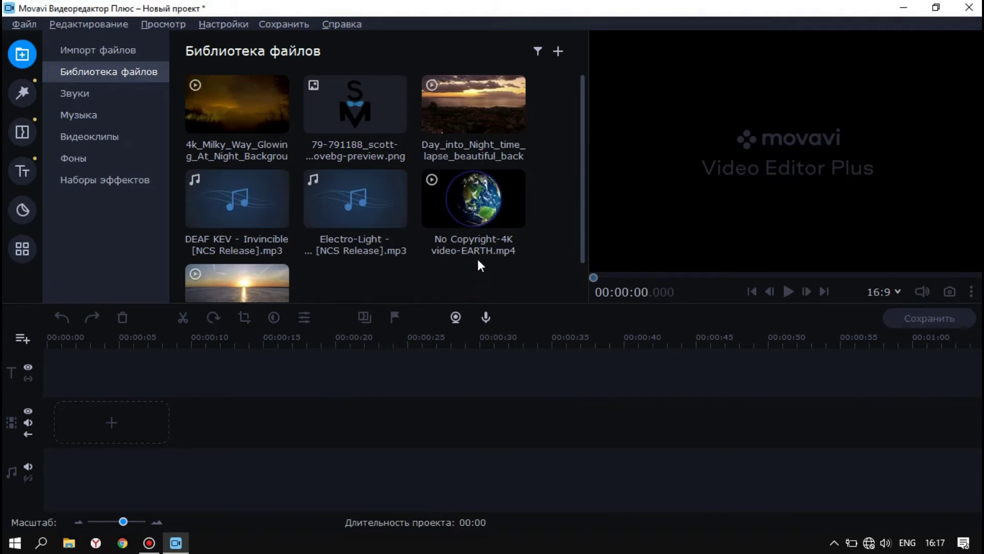
Step: Place the Milky Way clip on the video track, with the EARTH clip before it and the Day_into_Night clip after it
left_click_drag(235, 106, 47, 421)
left_click_drag(472, 207, 23, 408)
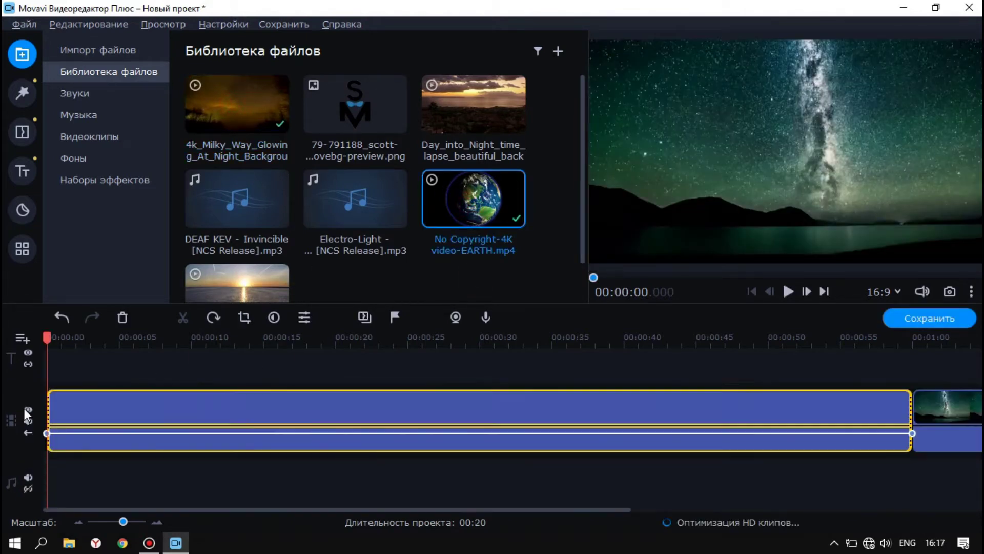
scroll(327, 448, "down", 5)
left_click_drag(451, 118, 667, 424)
scroll(516, 374, "up", 5)
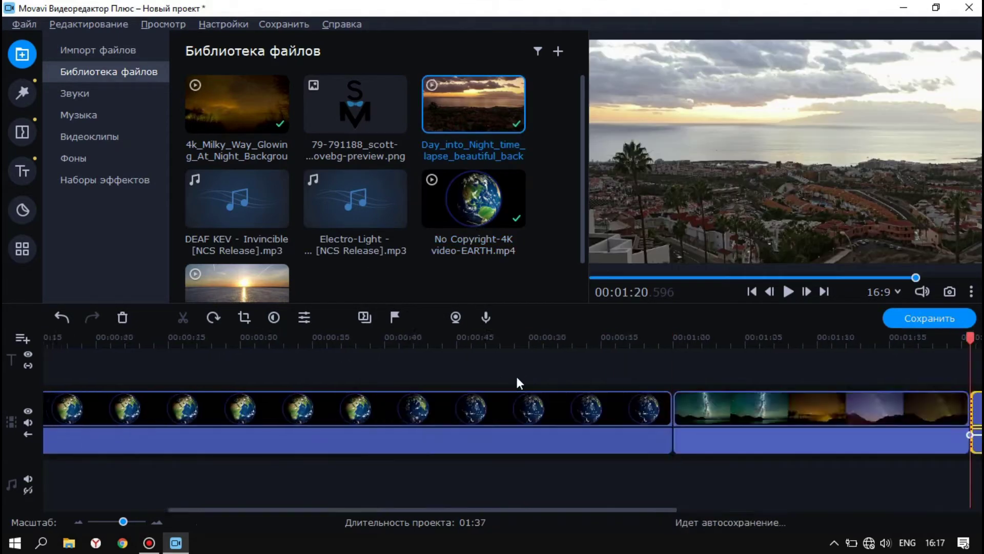
Step: Insert the SEA clip on the video track between the Milky Way and Day_into_Night clips
scroll(585, 406, "down", 6)
scroll(585, 406, "up", 5)
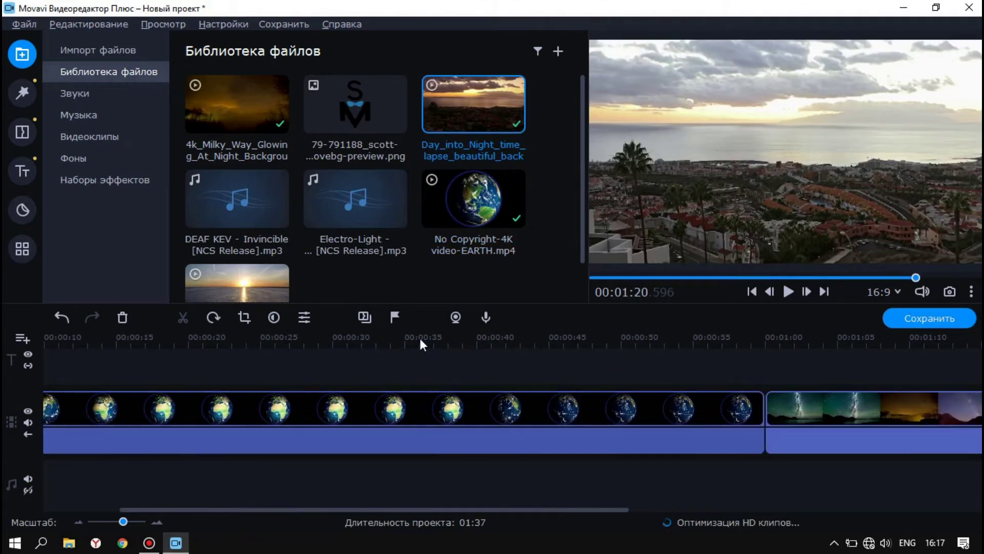
left_click_drag(268, 282, 949, 412)
scroll(491, 397, "up", 5)
left_click(338, 376)
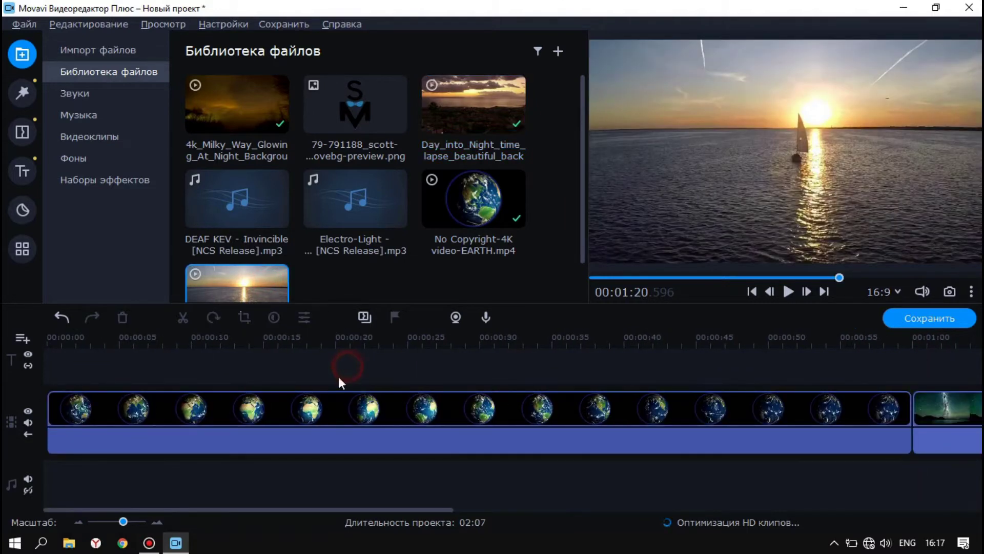
Step: Trim the beginning of the EARTH clip on the timeline, leaving about 23 seconds of it
scroll(353, 399, "down", 3)
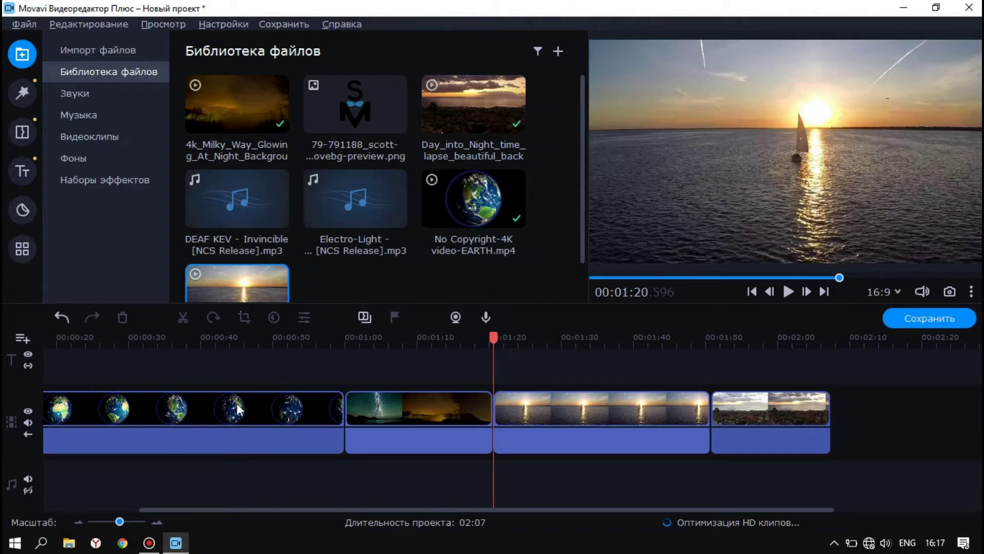
scroll(295, 411, "up", 1)
left_click(292, 410)
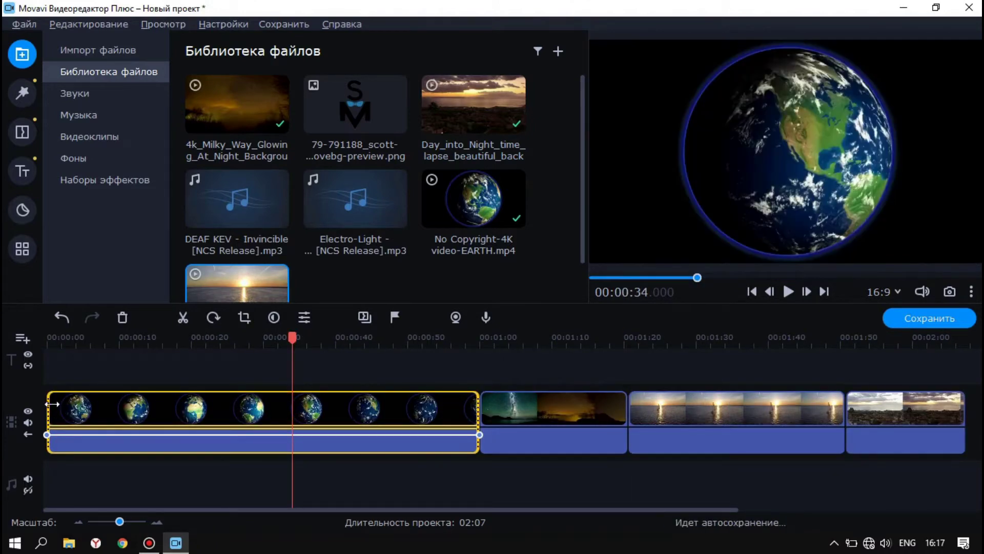
left_click_drag(48, 405, 314, 400)
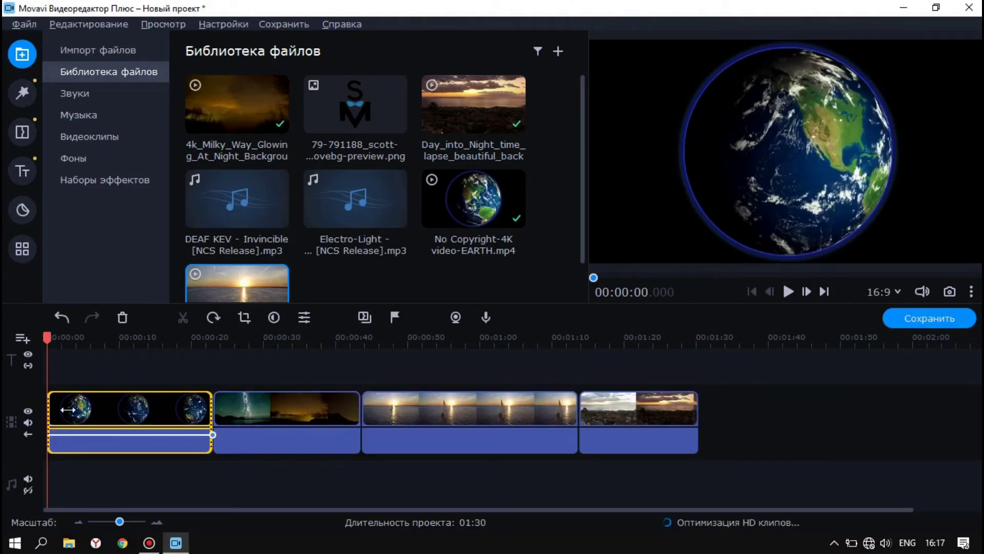
Step: Trim the ends of the Milky Way clip to about 13 seconds and the SEA clip to about 16 seconds
left_click(269, 402)
left_click_drag(361, 410, 307, 410)
left_click(448, 421)
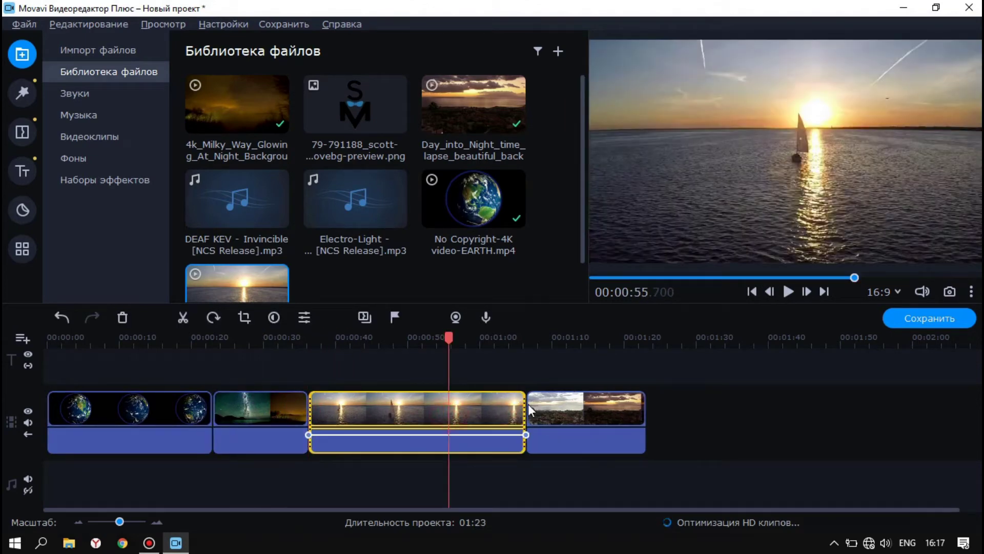
left_click_drag(524, 407, 440, 424)
Step: Trim the end of the Day_into_Night clip so that the video track finishes at about 1:04
left_click(509, 410)
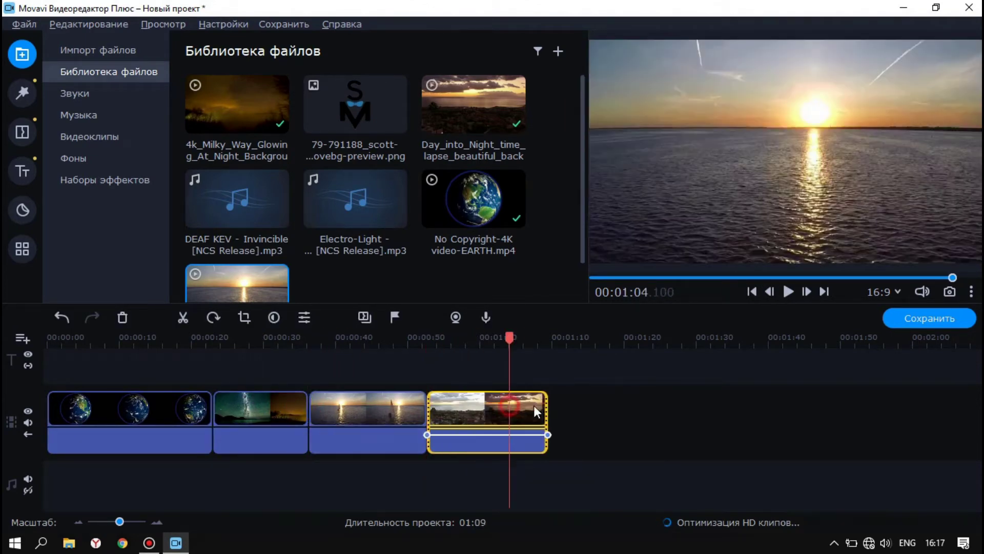
left_click_drag(503, 418, 506, 416)
left_click(638, 396)
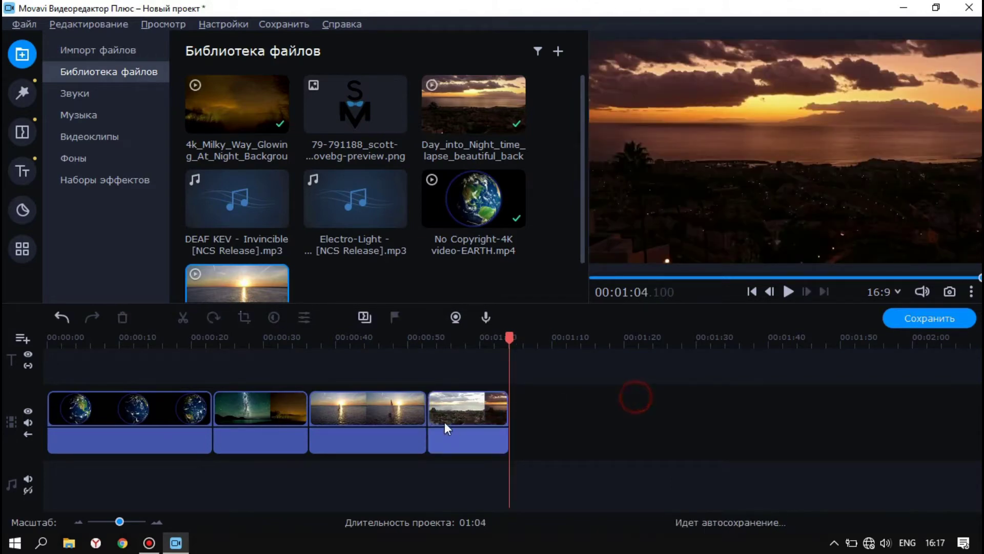
scroll(411, 216, "down", 1)
scroll(411, 217, "up", 1)
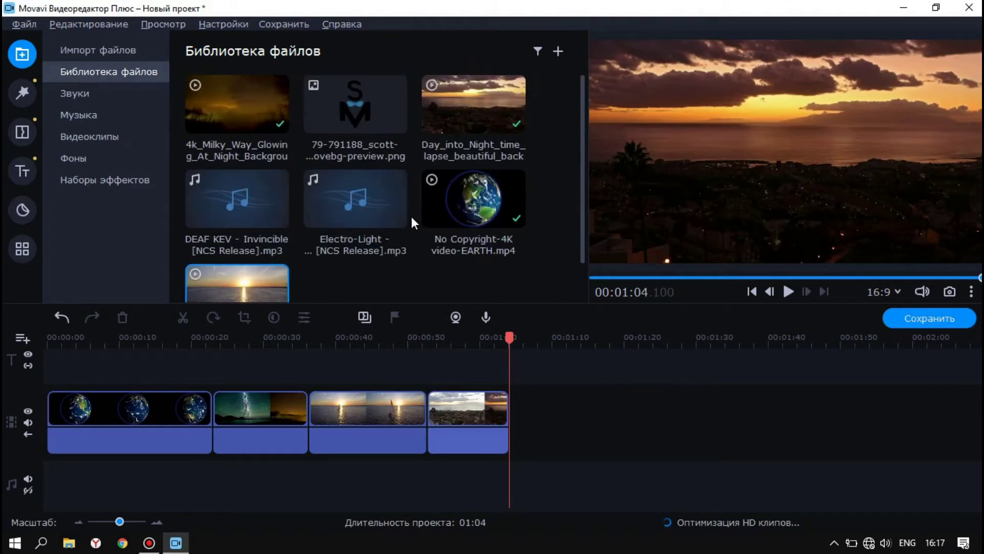
Step: Place the Electro-Light - Symbolism music file at the start of the audio track
scroll(410, 254, "down", 1)
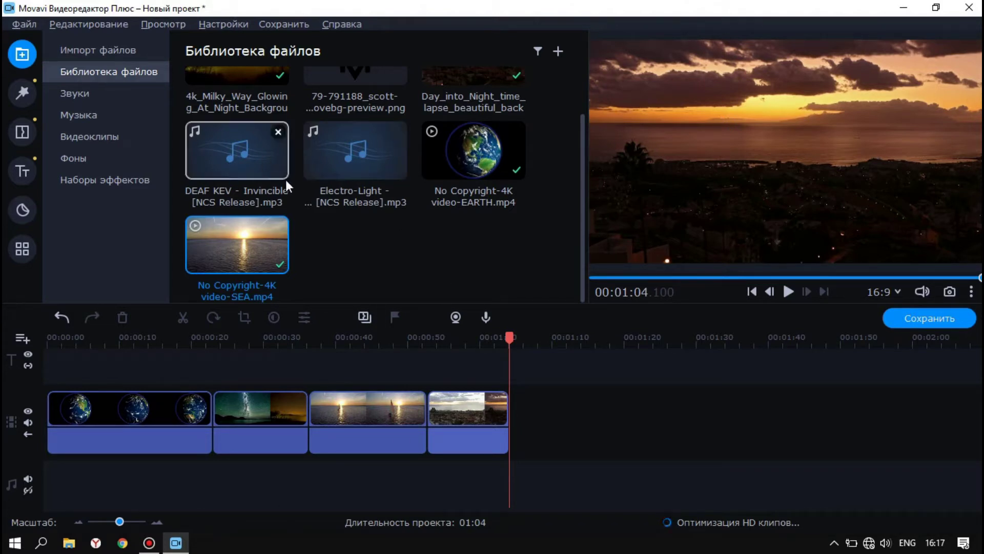
left_click_drag(347, 158, 338, 242)
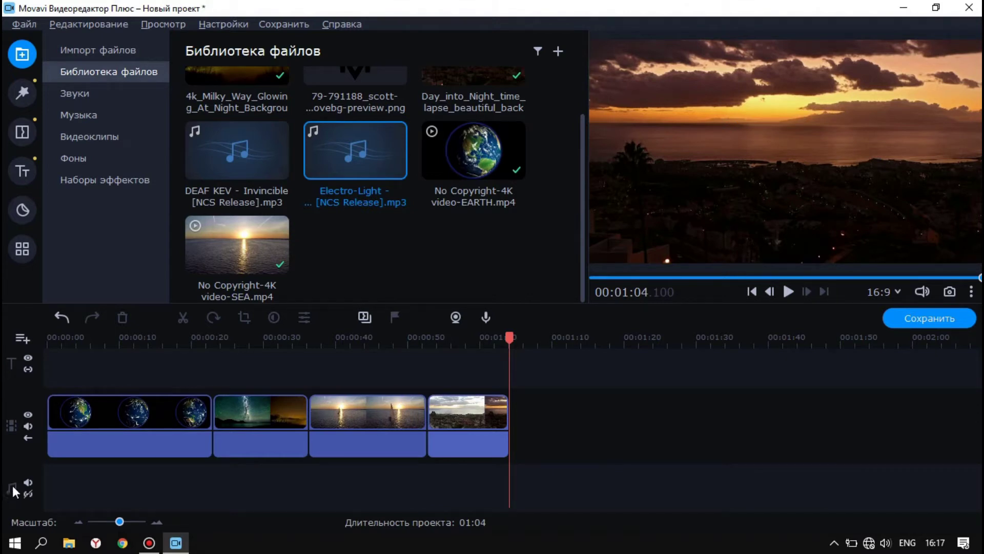
left_click_drag(358, 153, 44, 486)
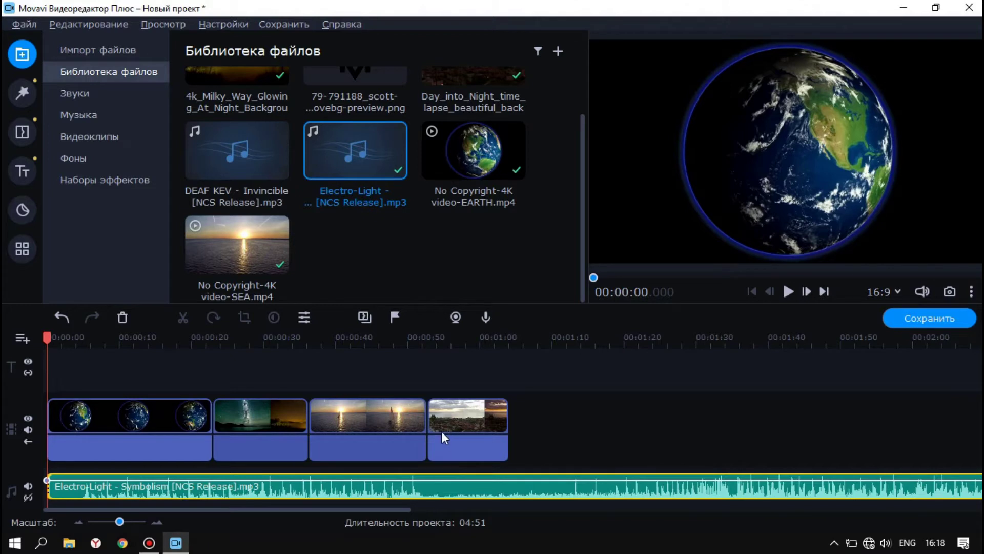
scroll(436, 432, "right", 4)
left_click_drag(291, 510, 180, 515)
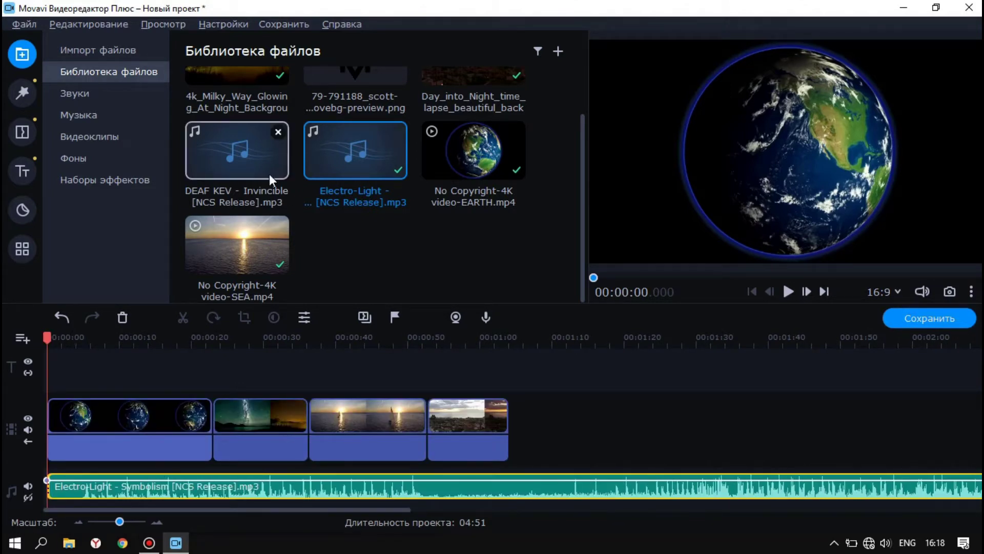
Step: Add an extra audio track and place the DEAF KEV - Invincible music at the project start, alongside the Electro-Light clip
left_click_drag(219, 158, 199, 129)
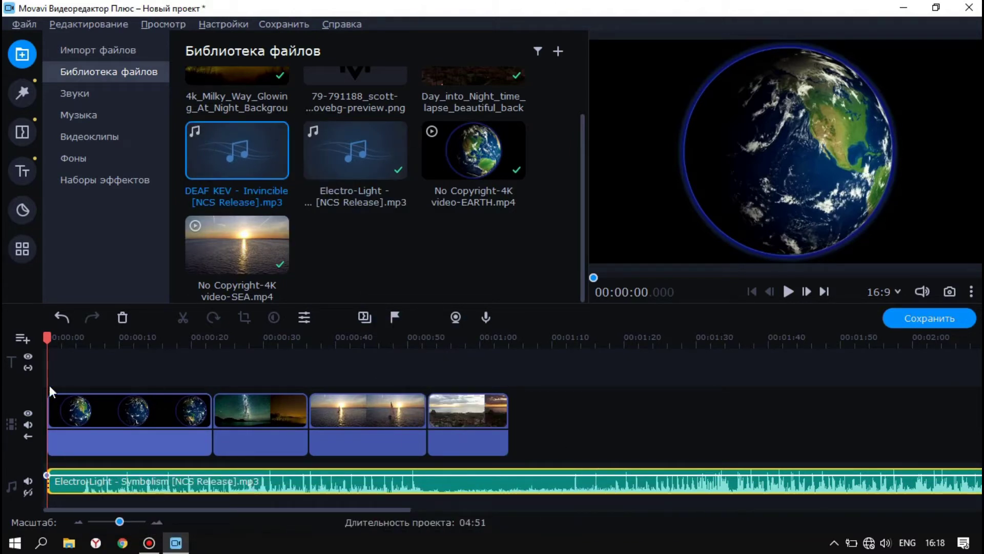
left_click(21, 337)
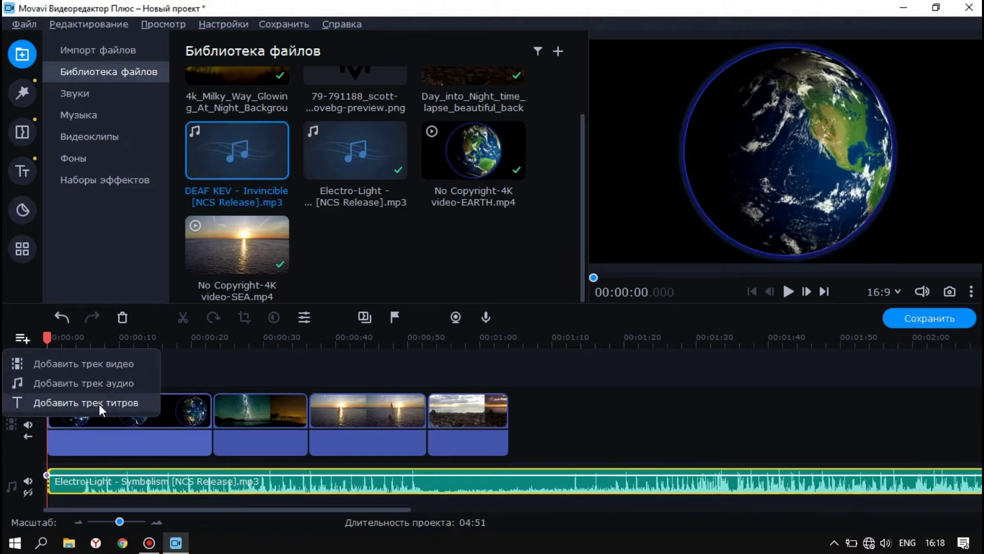
left_click(44, 381)
left_click_drag(239, 186, 105, 461)
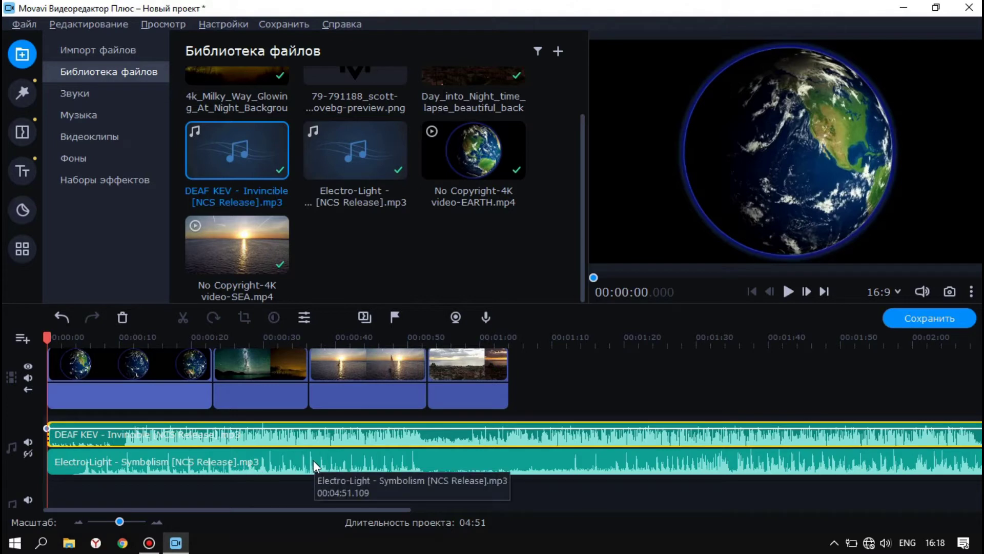
Step: Delete the Electro-Light - Symbolism clip from the timeline
left_click(340, 464)
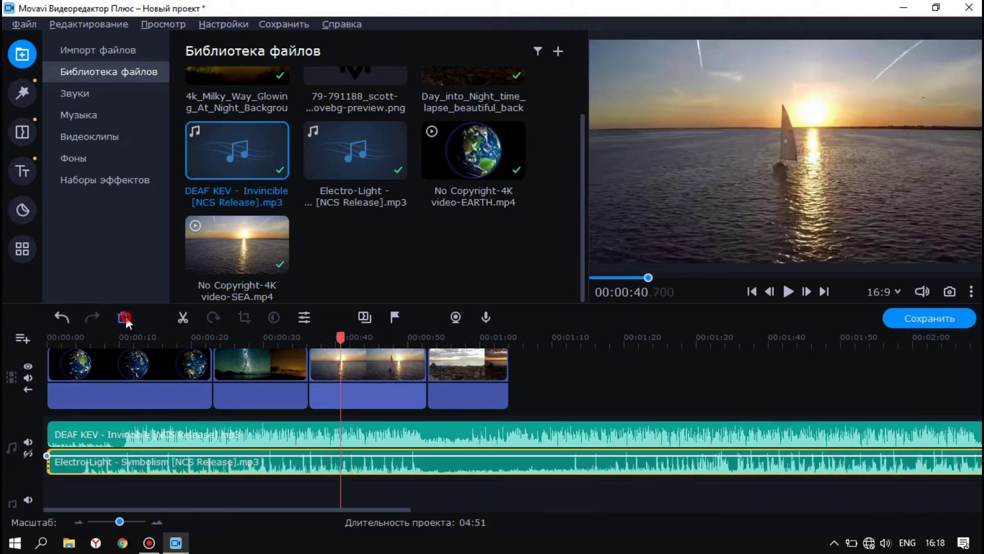
left_click(124, 317)
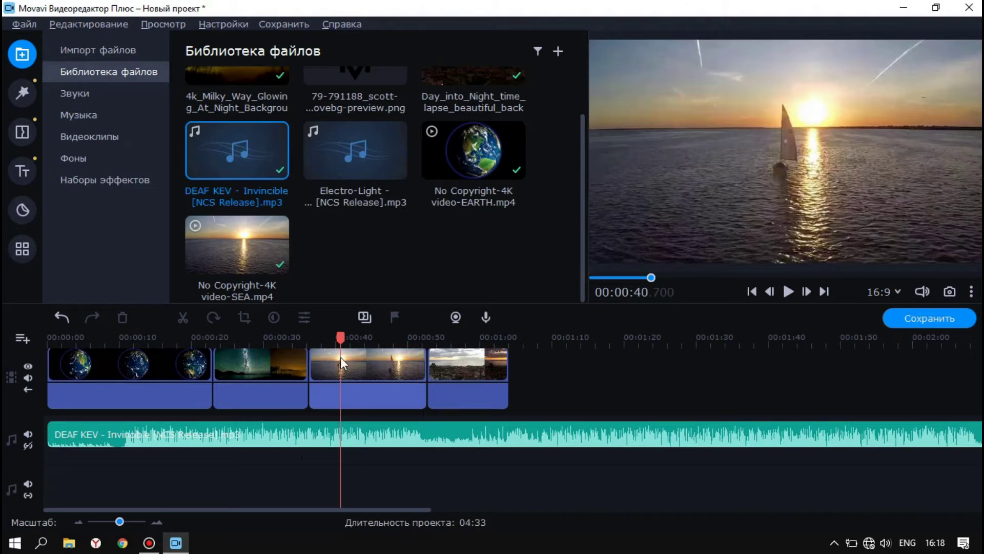
Step: Play the project from the beginning and skip ahead to about 11 seconds to check the music
key("Home")
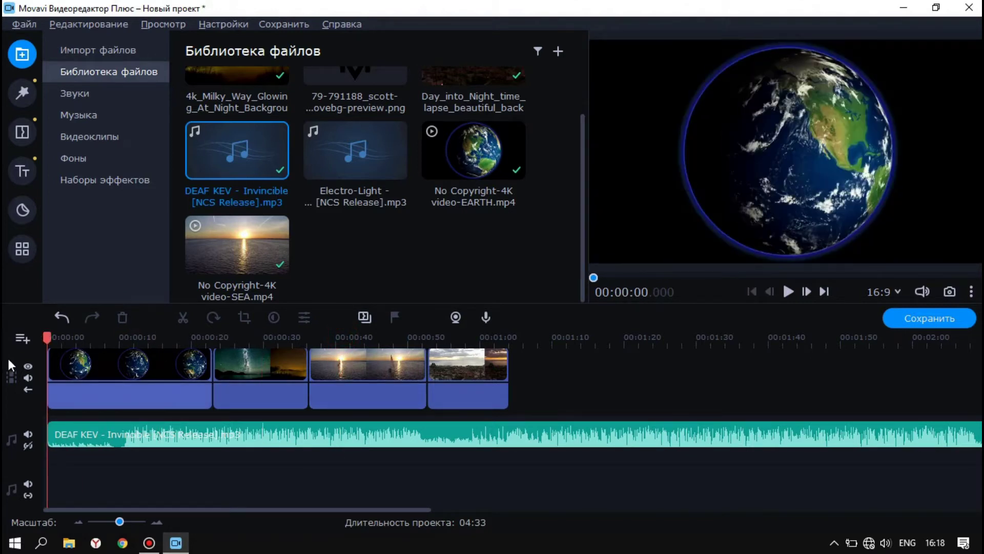
key("space")
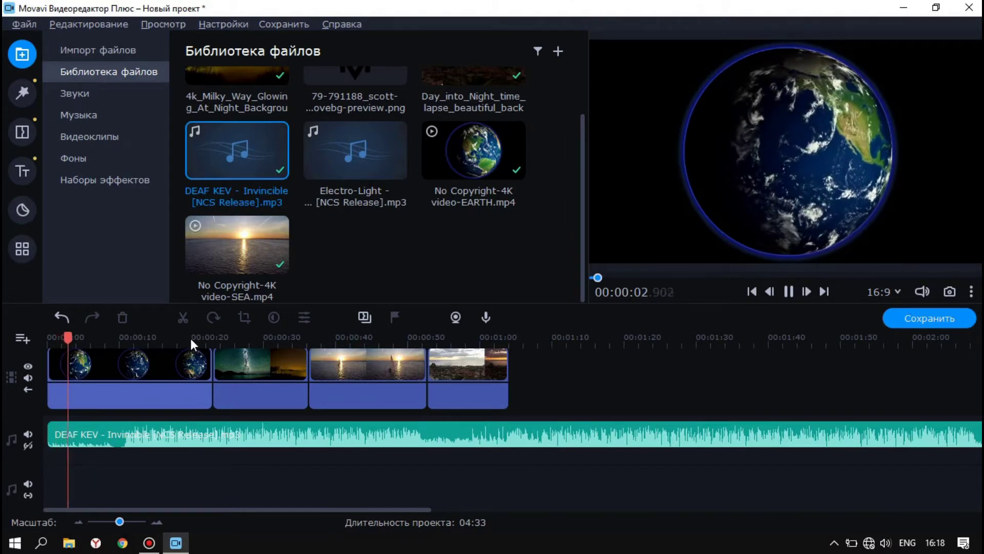
left_click(126, 337)
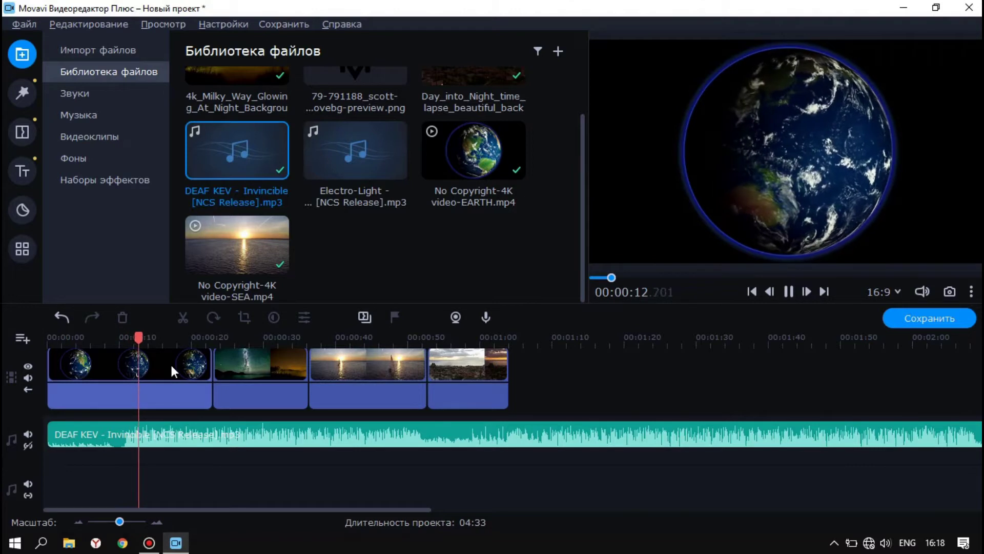
Step: Pause playback and place the version of the Вспышка transition with sound between the Earth and Milky Way clips
key("space")
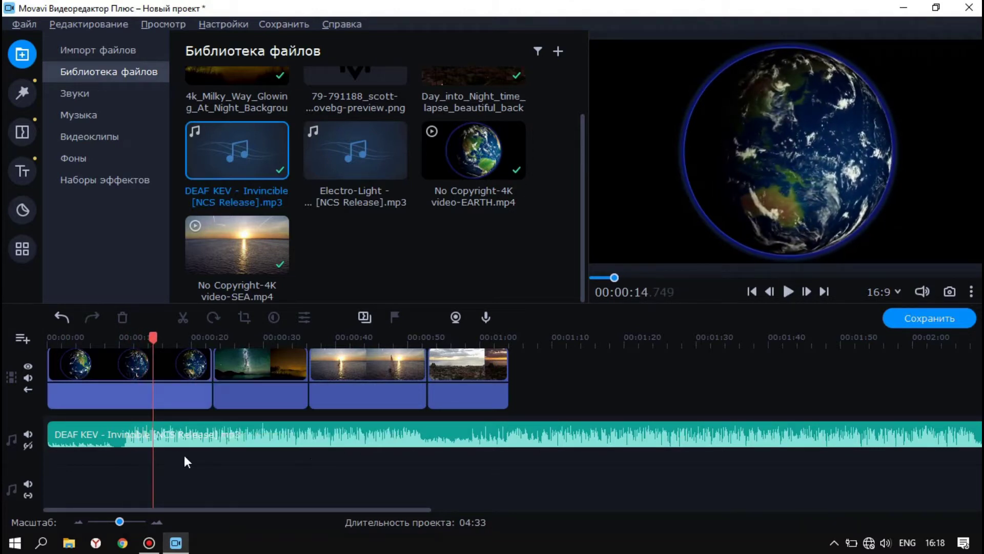
scroll(964, 411, "up", 1)
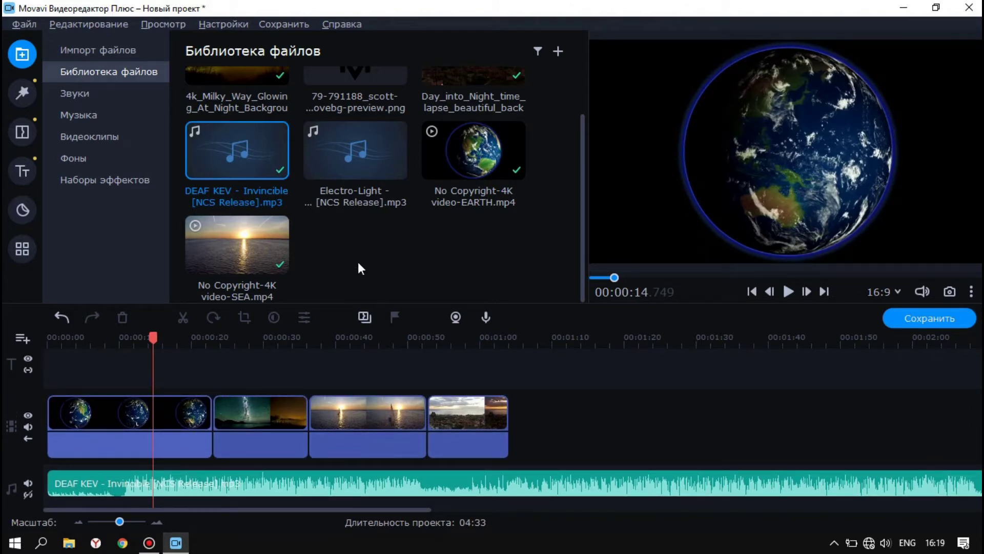
scroll(359, 256, "up", 1)
scroll(359, 259, "down", 1)
left_click(20, 137)
scroll(453, 229, "down", 4)
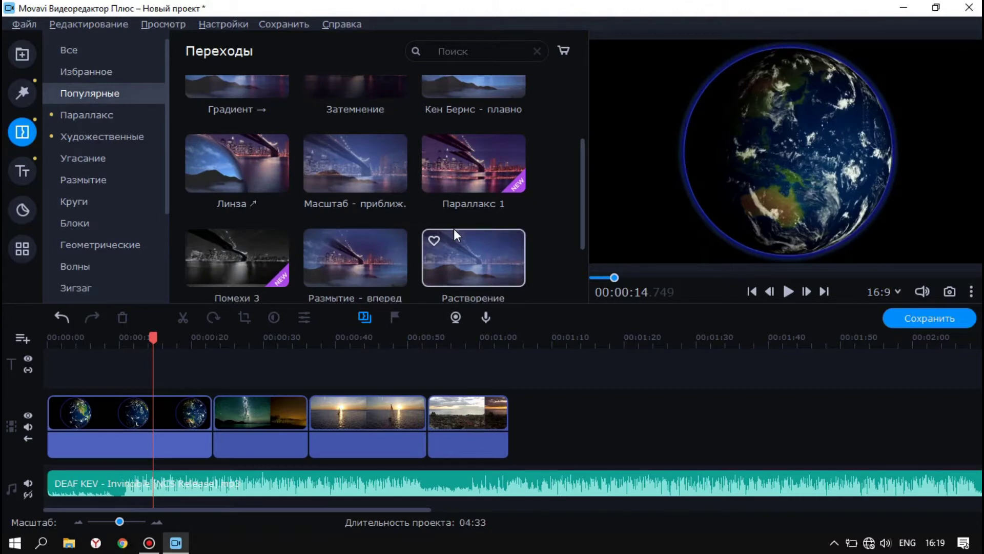
scroll(253, 211, "up", 4)
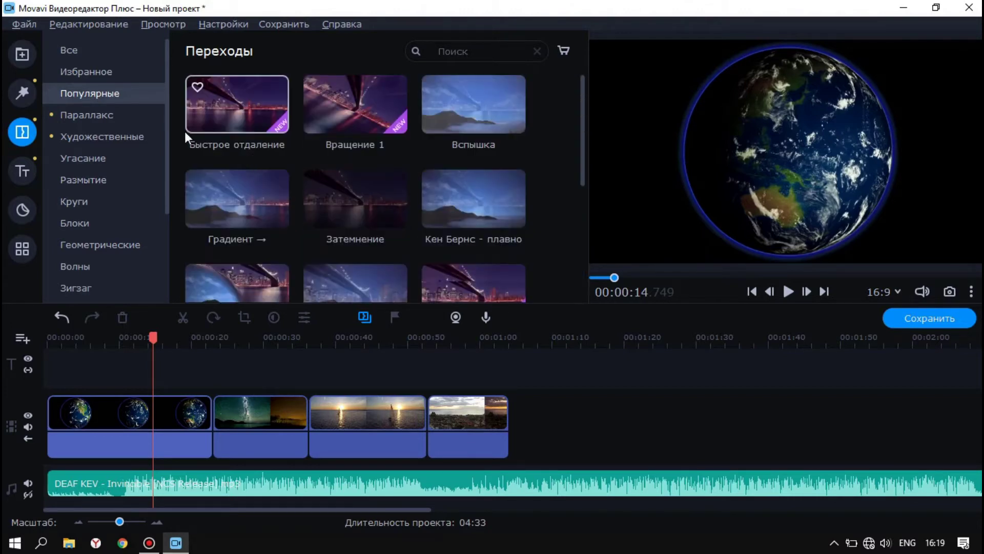
left_click(87, 49)
scroll(383, 206, "down", 4)
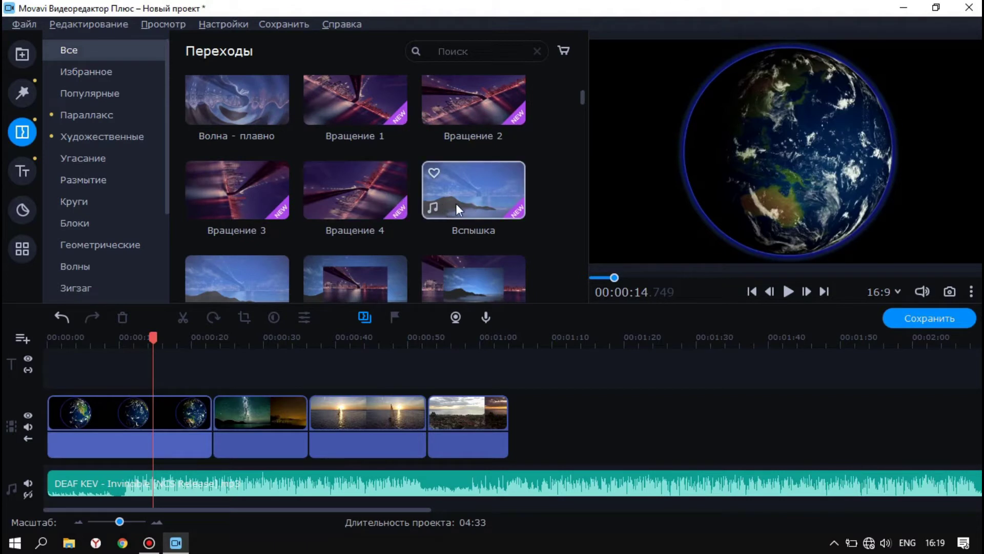
mouse_move(472, 192)
left_mouse_down()
mouse_move(455, 239)
mouse_move(326, 368)
mouse_move(205, 435)
mouse_move(215, 431)
left_mouse_up()
Step: Mute the music track and play from about 21 seconds to preview the transition between the Earth and Milky Way clips
left_click(203, 339)
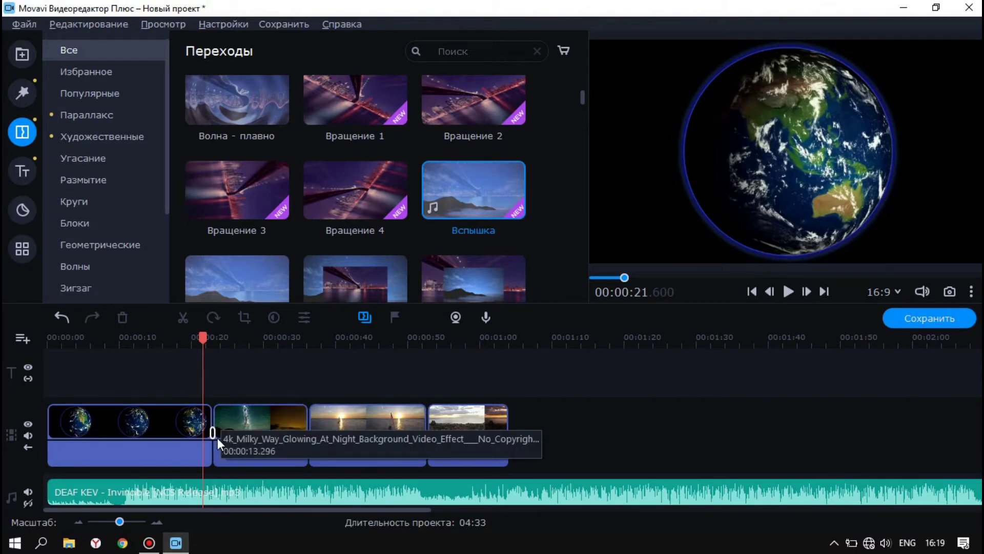
left_click(29, 491)
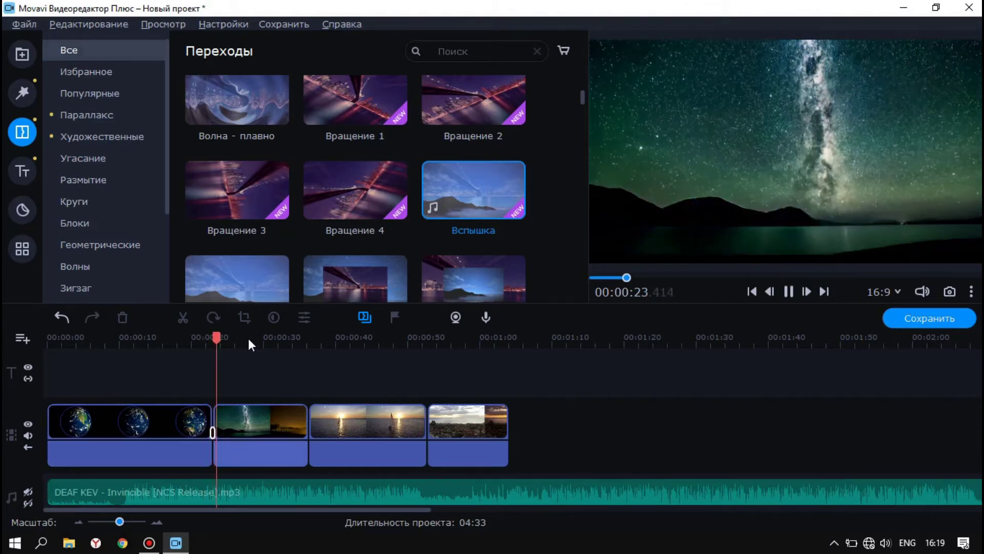
left_click(220, 413)
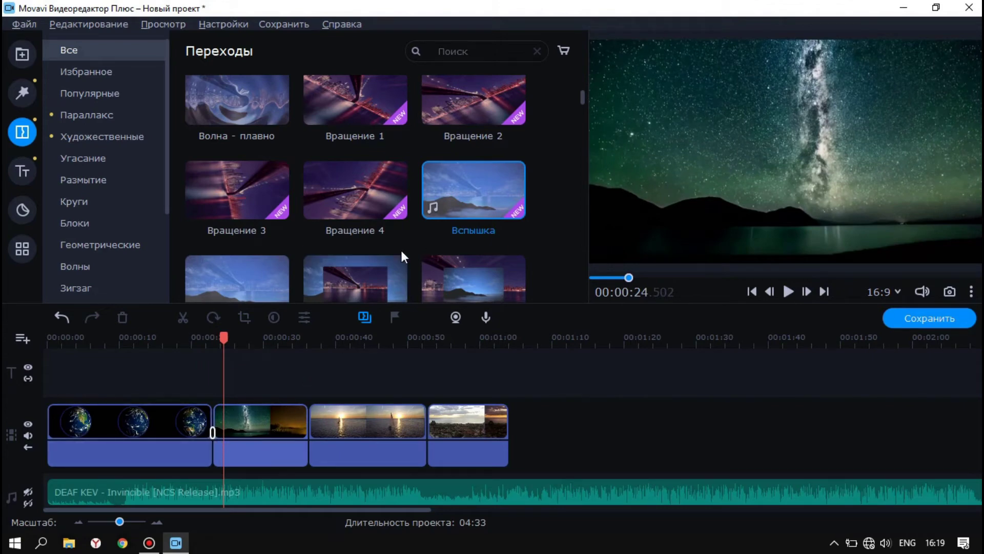
Step: Place the version of the Волна - плавно transition with sound between the Milky Way and sea clips
scroll(417, 228, "up", 1)
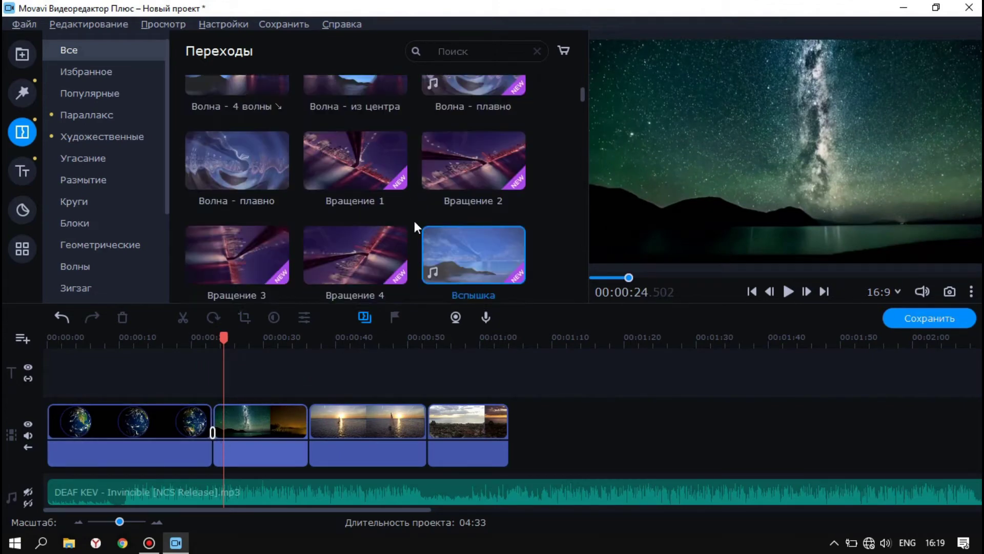
scroll(414, 220, "up", 1)
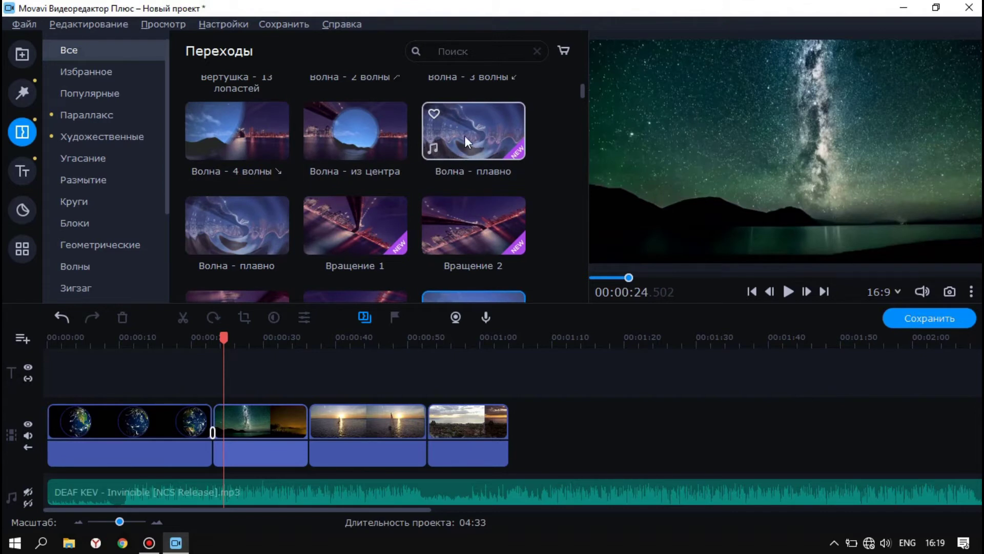
left_click_drag(460, 147, 308, 432)
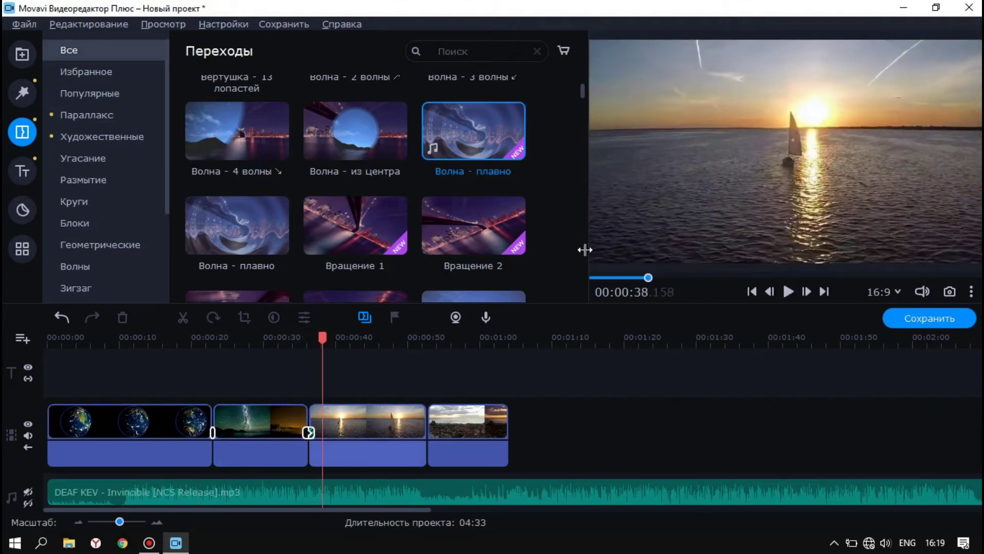
Step: Place the version of the Затемнение transition with sound between the sea clip and the final clip and preview it
scroll(415, 176, "down", 12)
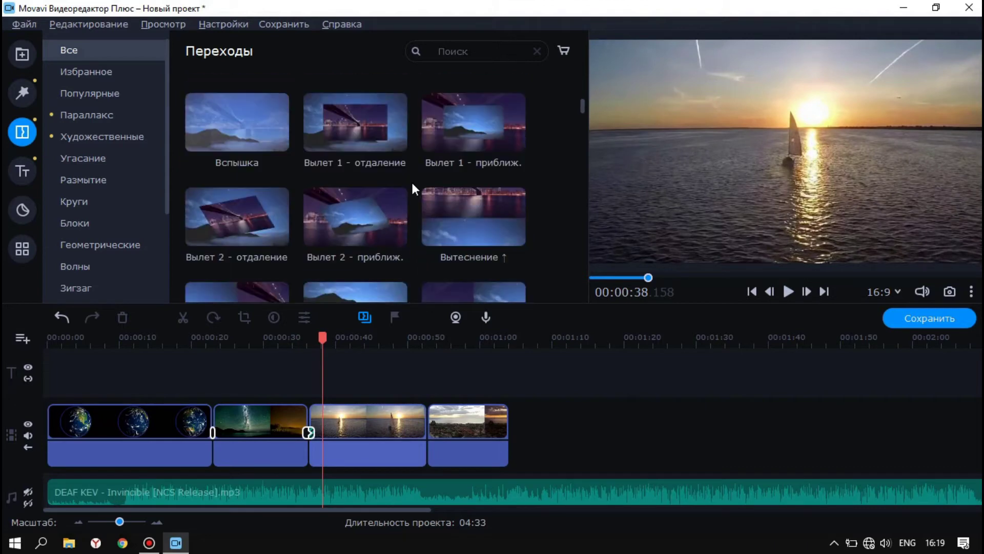
scroll(413, 191, "down", 3)
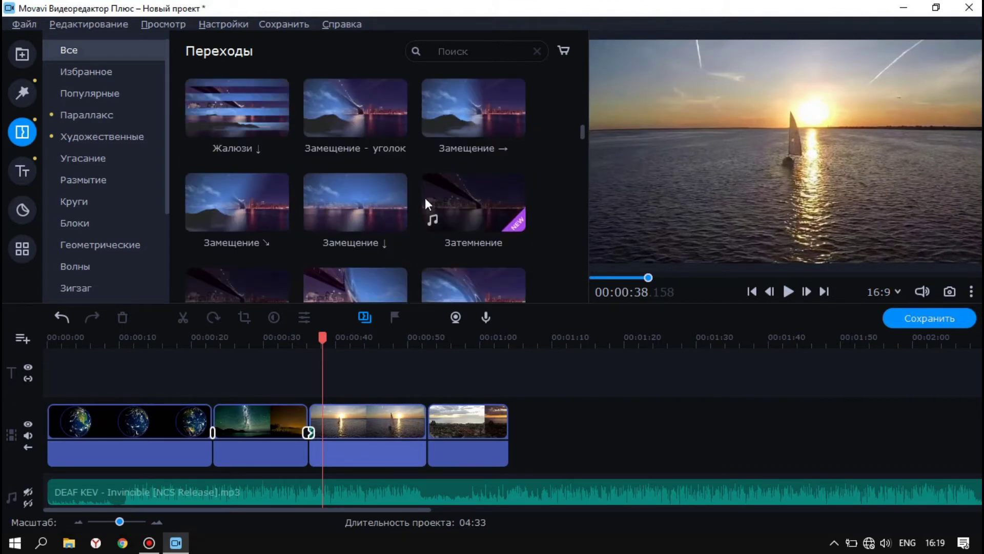
left_click_drag(479, 211, 423, 433)
left_click(423, 339)
key("space")
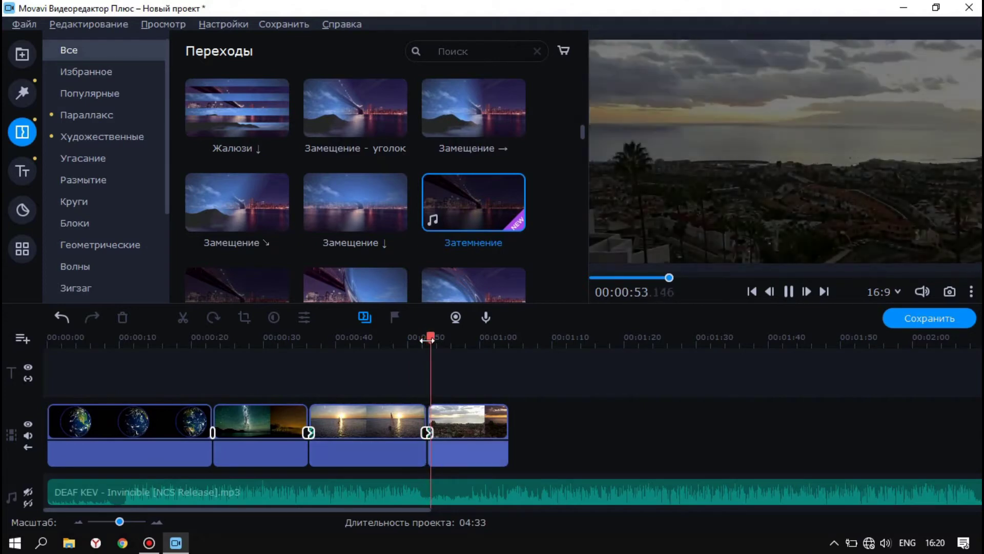
left_click(417, 343)
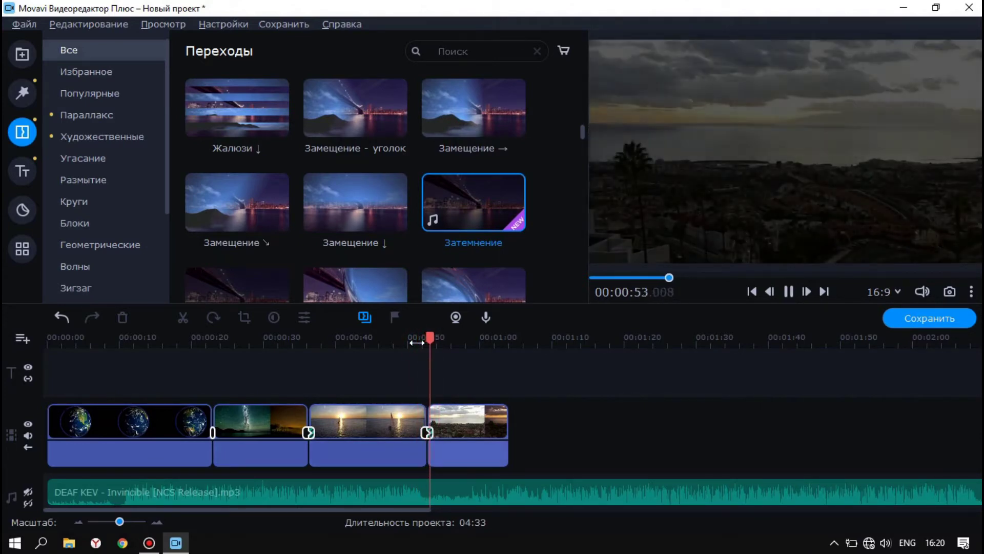
Step: Replace the transition before the final clip with the version of Помехи 3 with sound and preview it
scroll(470, 227, "down", 8)
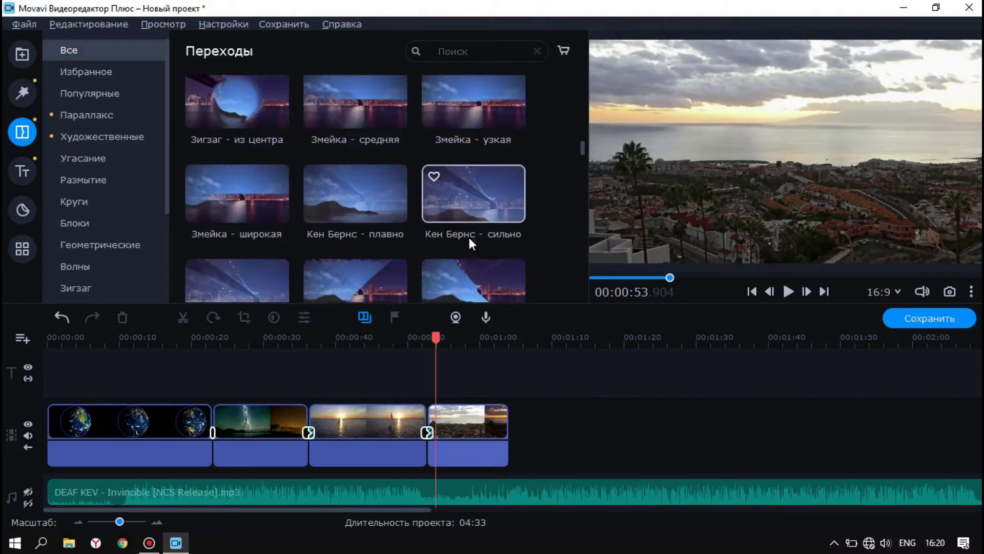
scroll(472, 243, "down", 10)
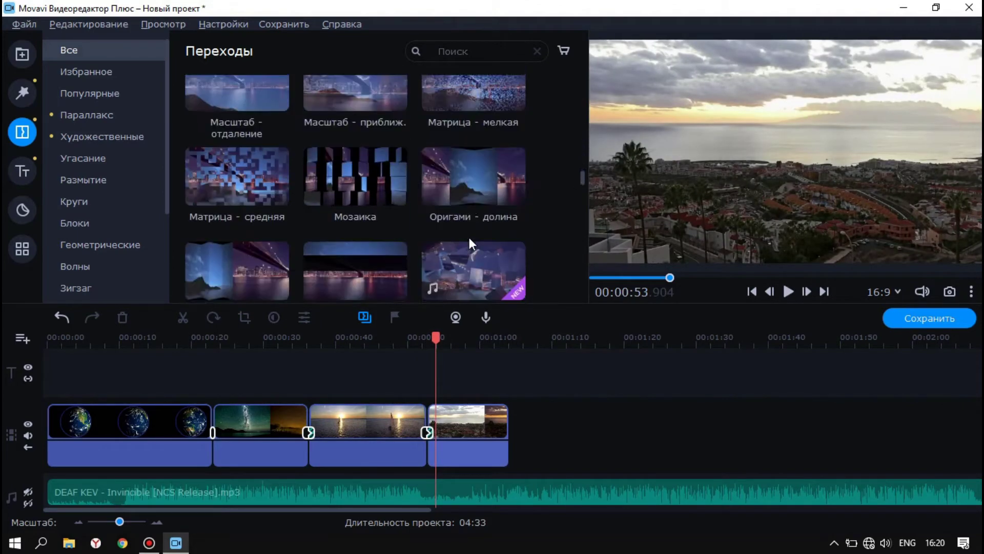
scroll(469, 237, "down", 10)
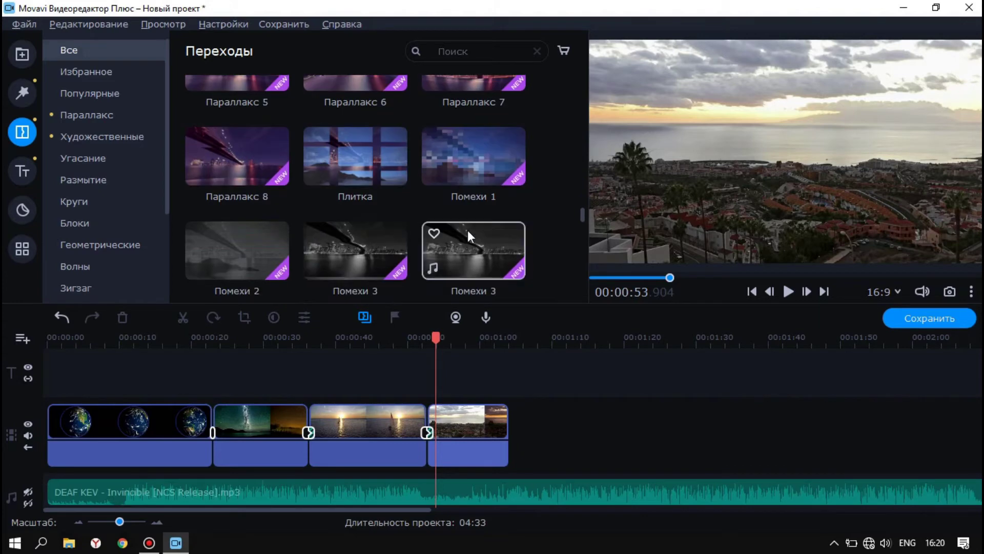
scroll(521, 244, "down", 1)
left_click_drag(465, 220, 427, 432)
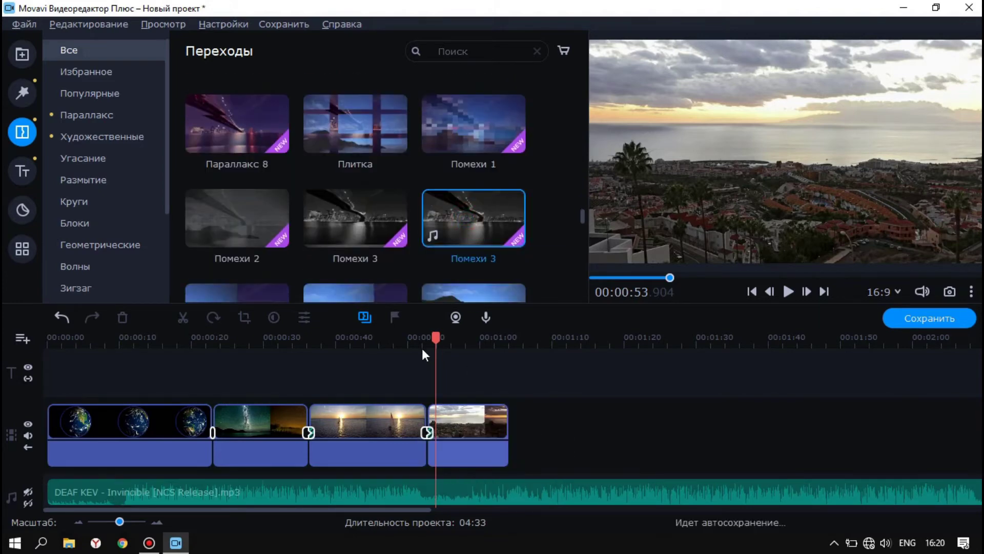
left_click(419, 340)
key("space")
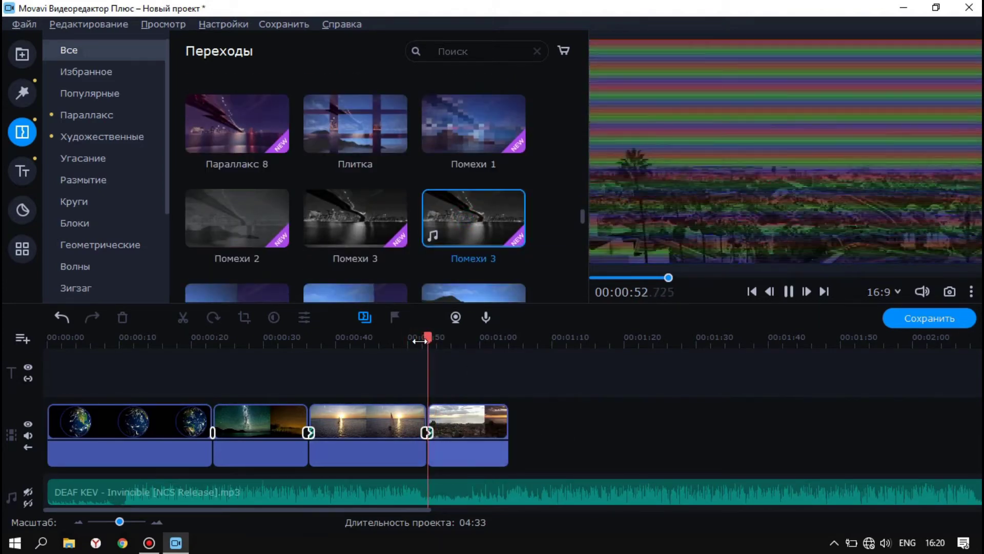
key("space")
Step: Change the transition before the final clip to the version of Смещение ↓ with sound and preview it
scroll(471, 214, "down", 10)
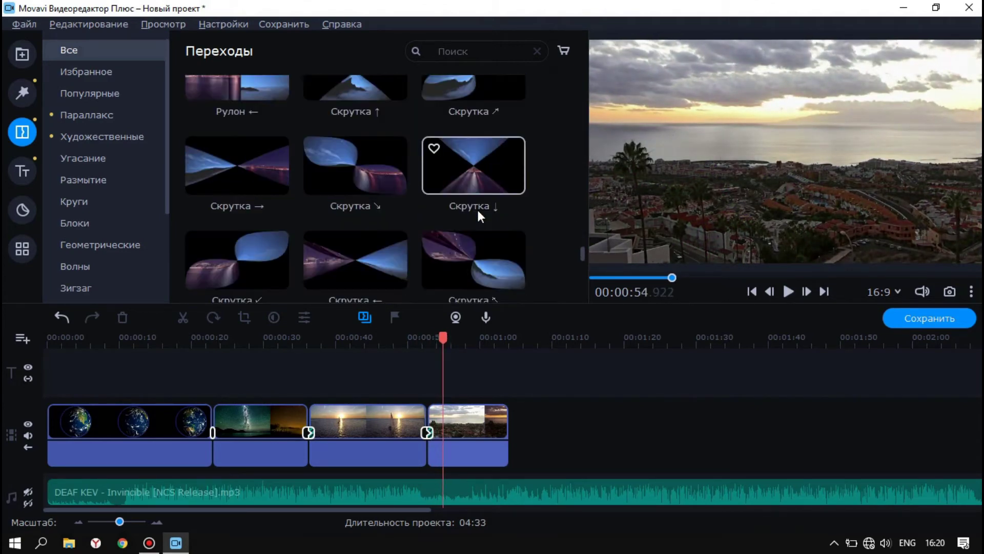
scroll(478, 211, "down", 5)
scroll(479, 211, "up", 2)
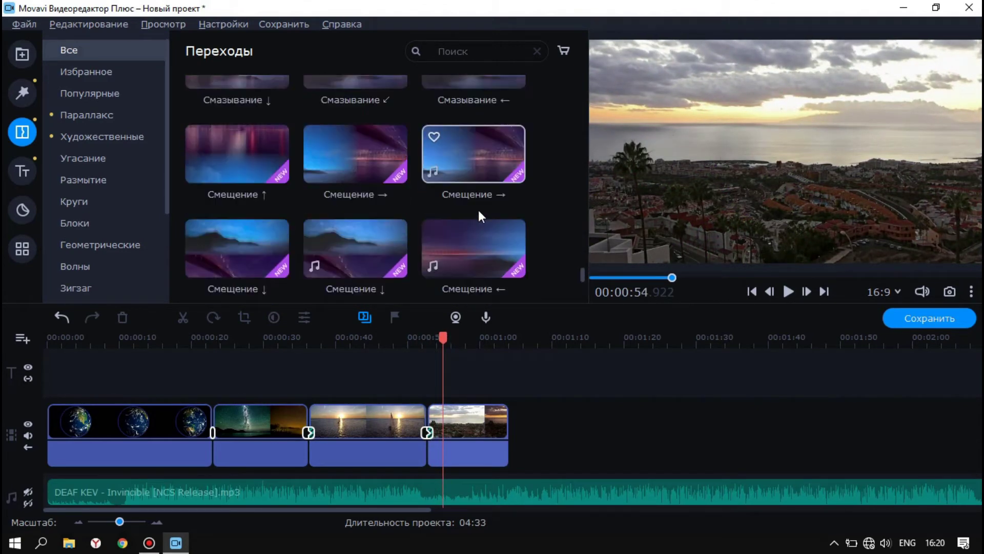
left_click_drag(368, 251, 434, 417)
left_click(417, 334)
key("space")
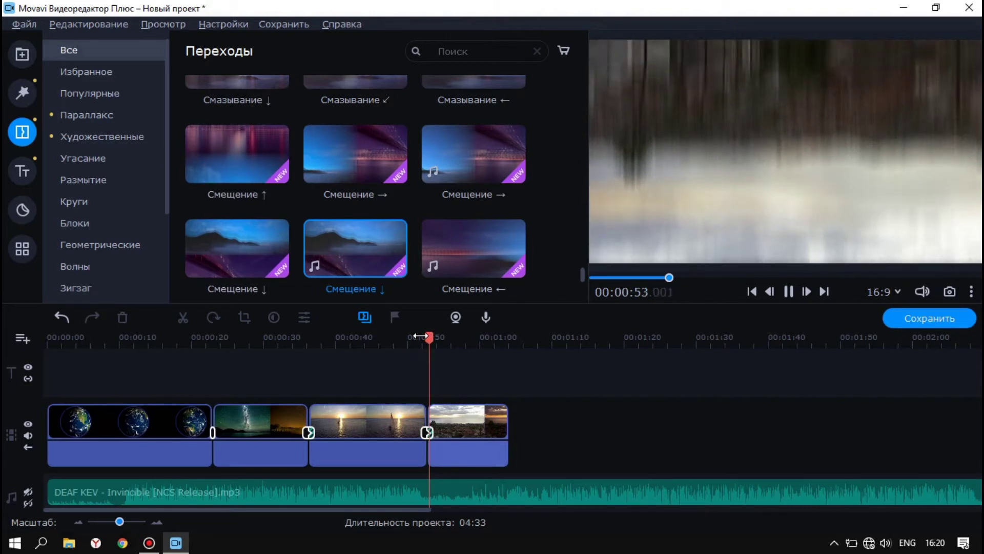
key("space")
Step: Set the volume of the Смещение ↓ transition to 32% and play that part of the timeline
left_click(434, 431)
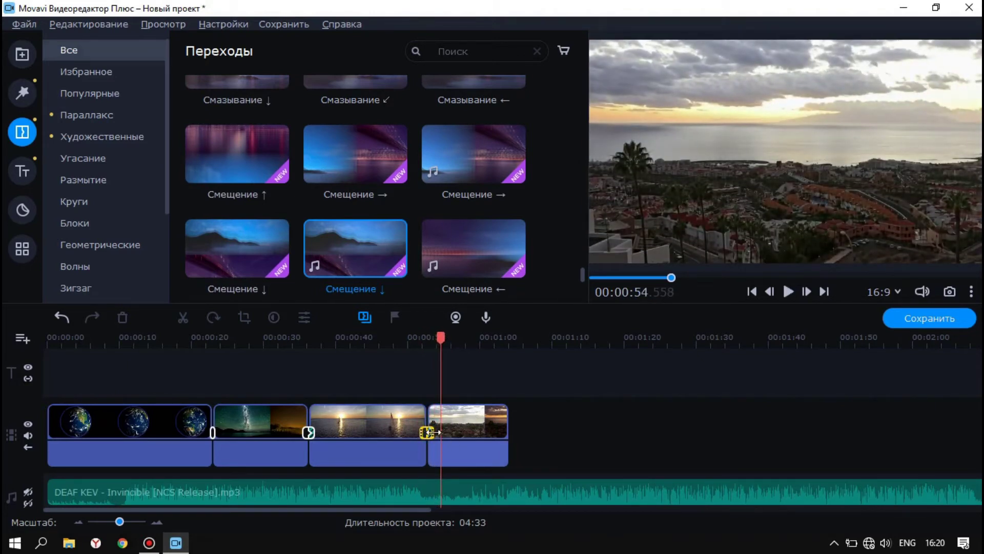
double_click(428, 433)
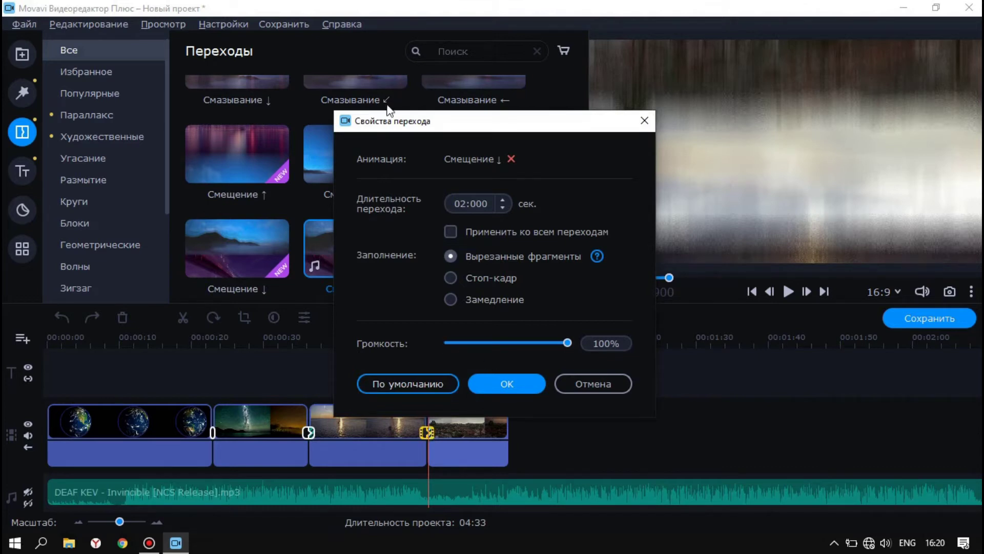
left_click_drag(567, 342, 489, 354)
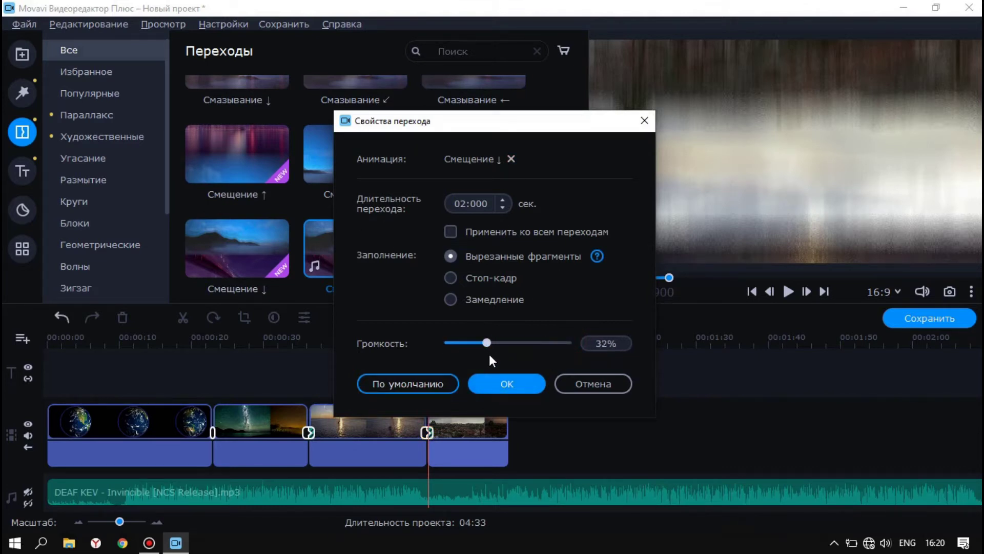
left_click(525, 384)
left_click(417, 340)
key("space")
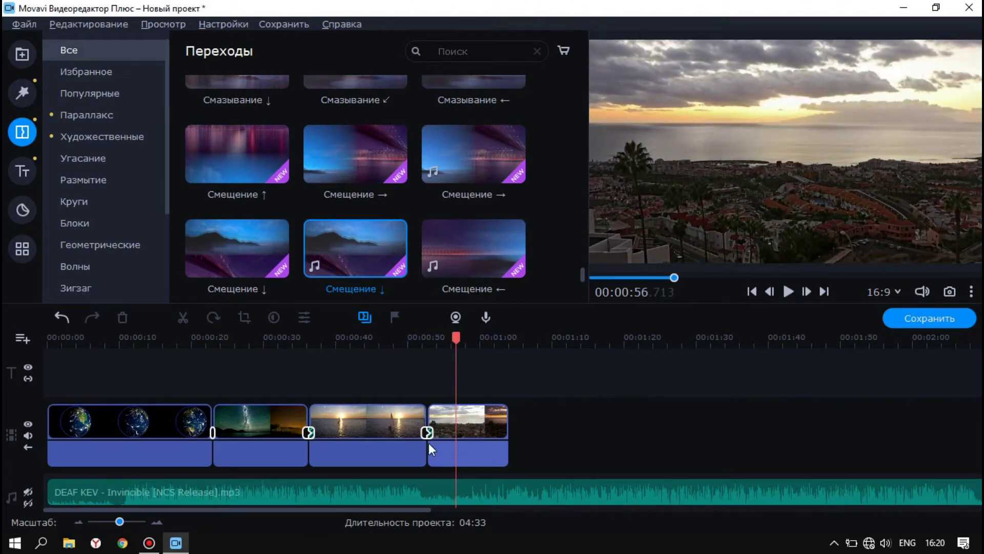
Step: Unmute the music track and play the transition between the Earth and Milky Way clips from about 21 seconds
left_click(412, 488)
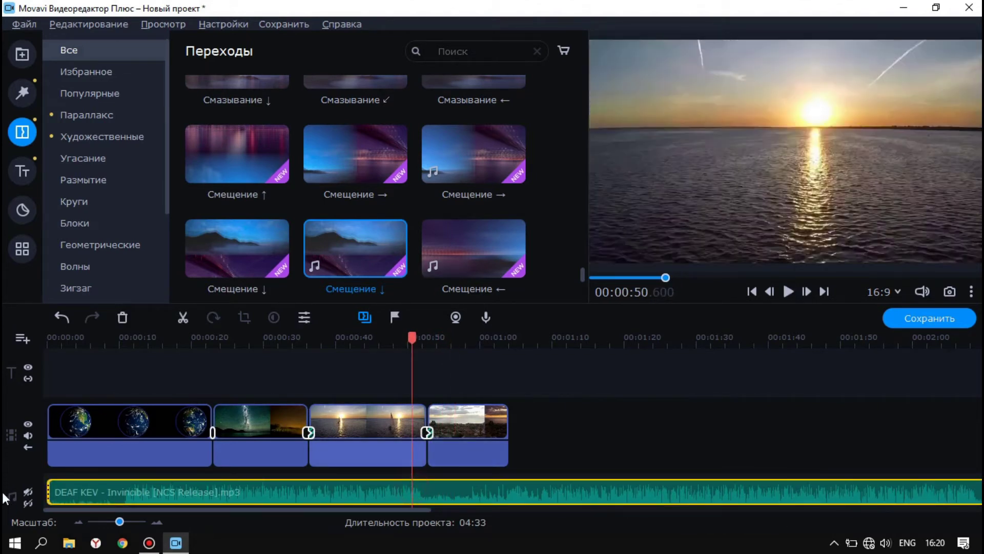
left_click(32, 490)
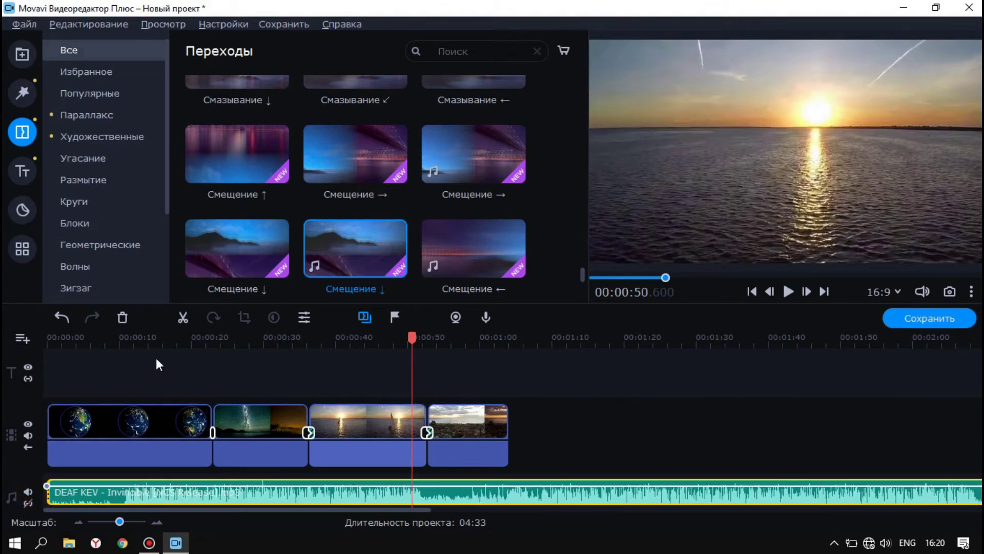
left_click(202, 340)
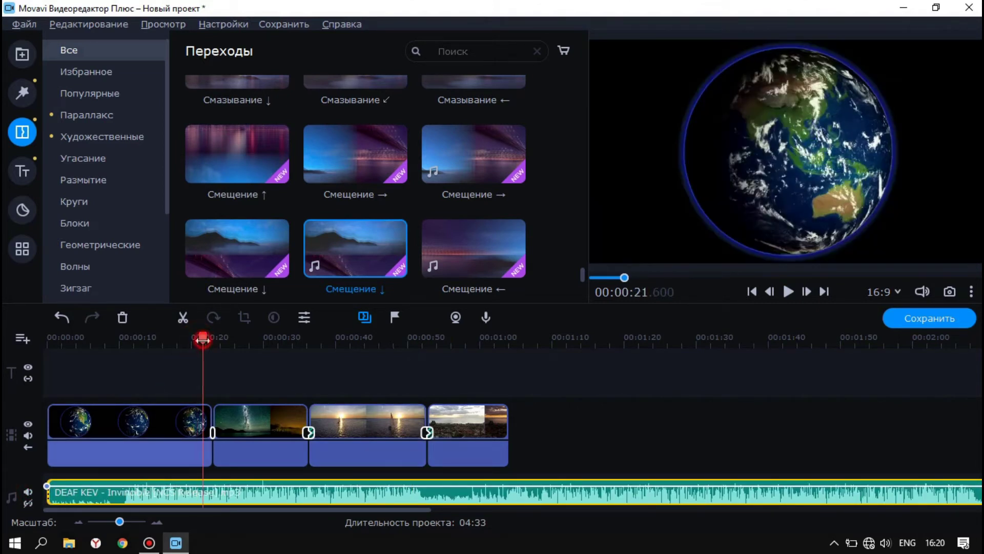
key("space")
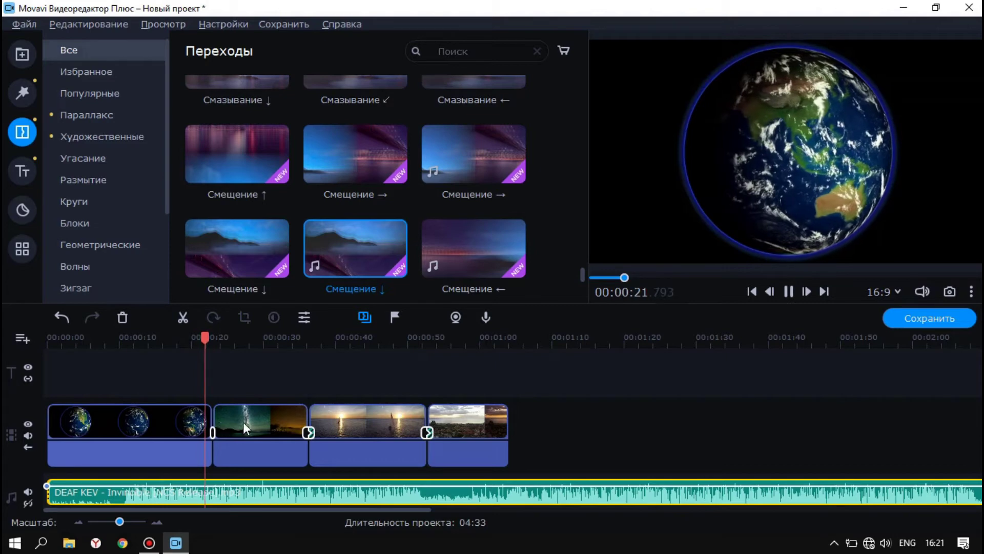
key("space")
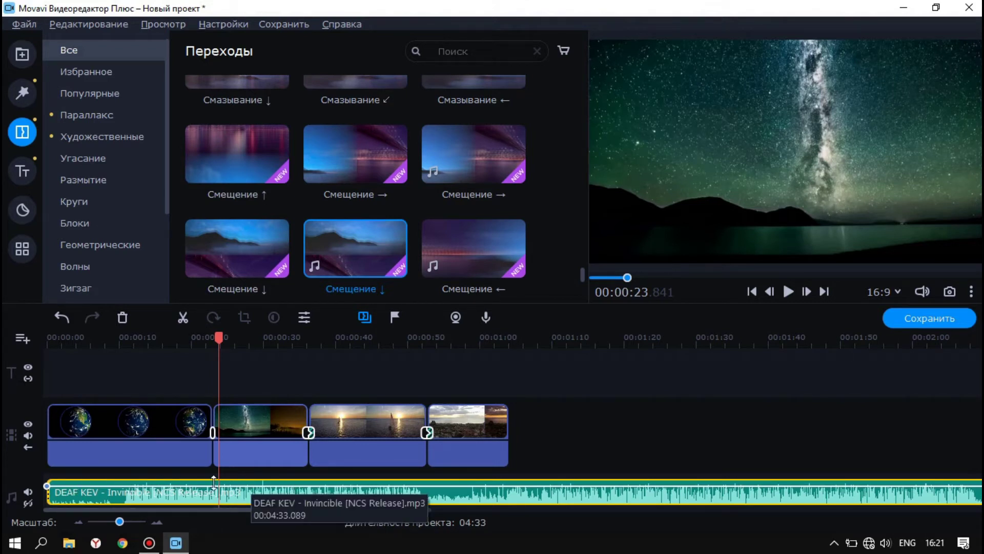
Step: Lower the DEAF KEV - Invincible clip's volume to 12% and play the first transition again with the music
left_click(286, 486)
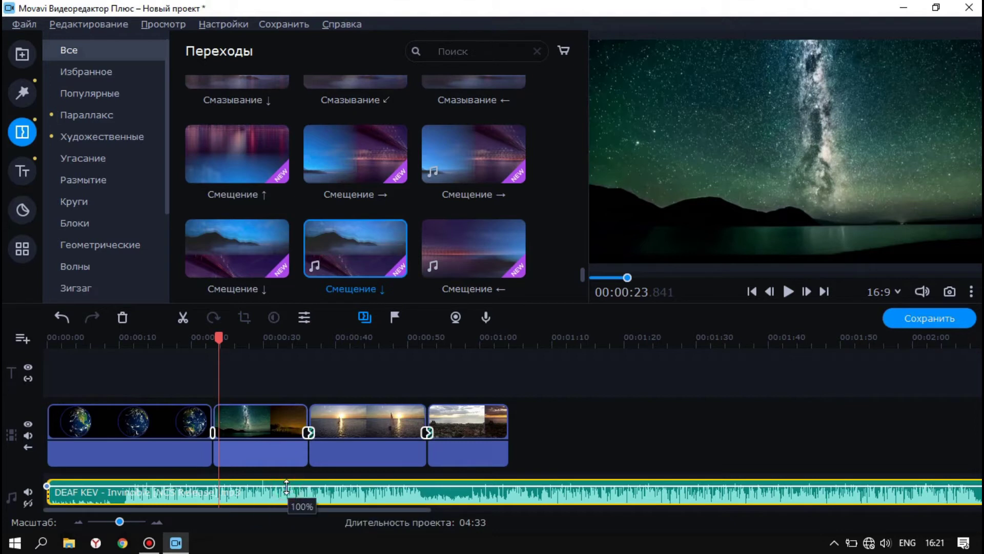
left_click_drag(286, 485, 286, 493)
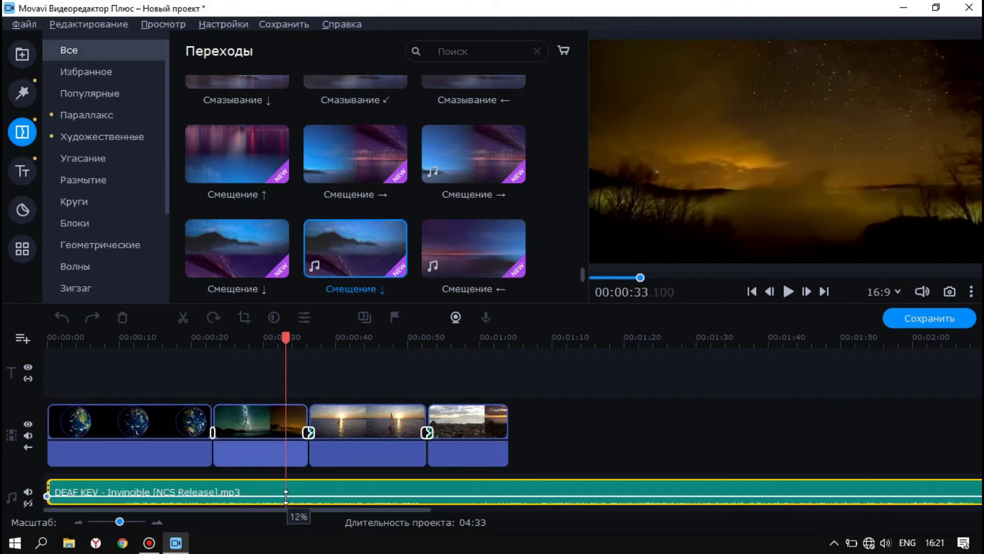
left_click(206, 337)
key("space")
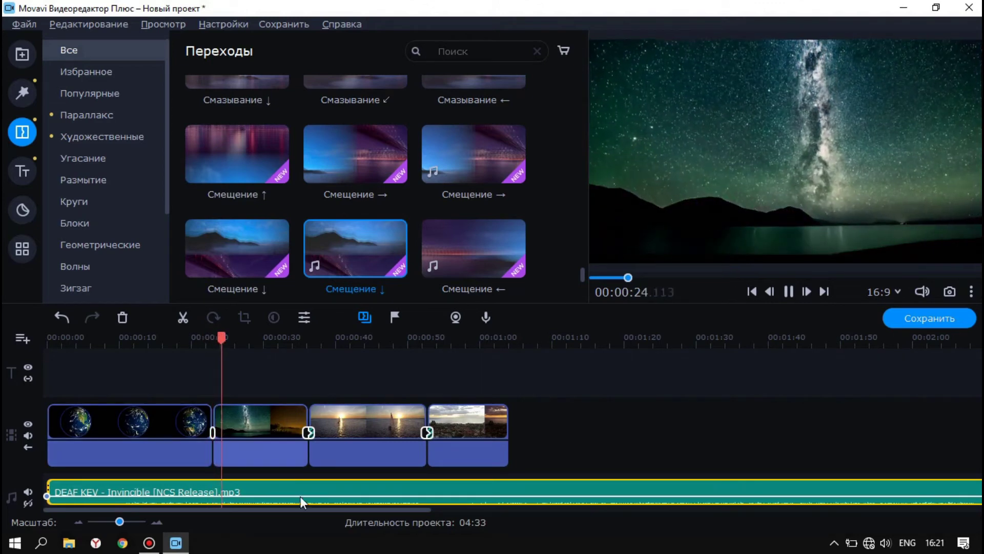
Step: Stop playback, add two volume points to the music clip between about 31 and 37 seconds, and try to adjust the volume between them
key("space")
double_click(317, 496)
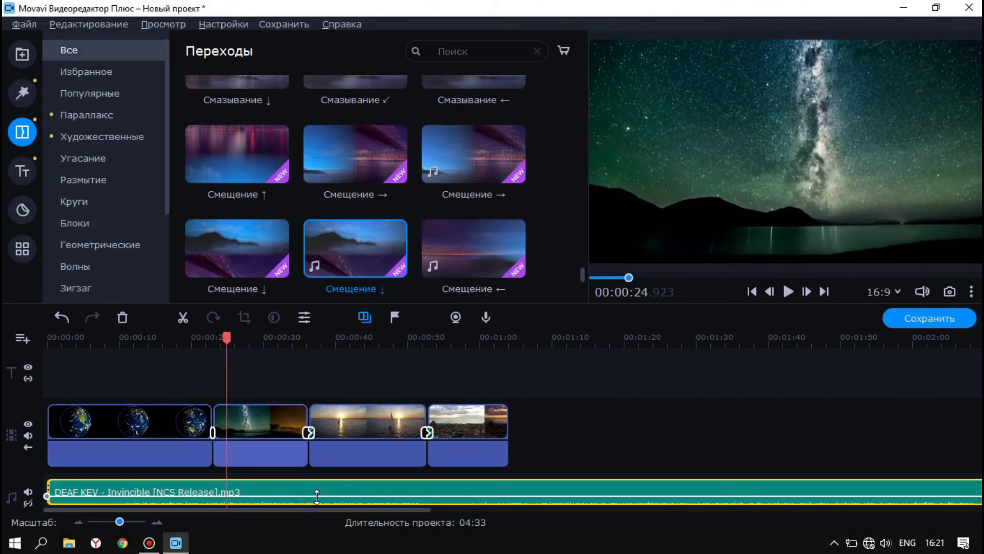
double_click(271, 496)
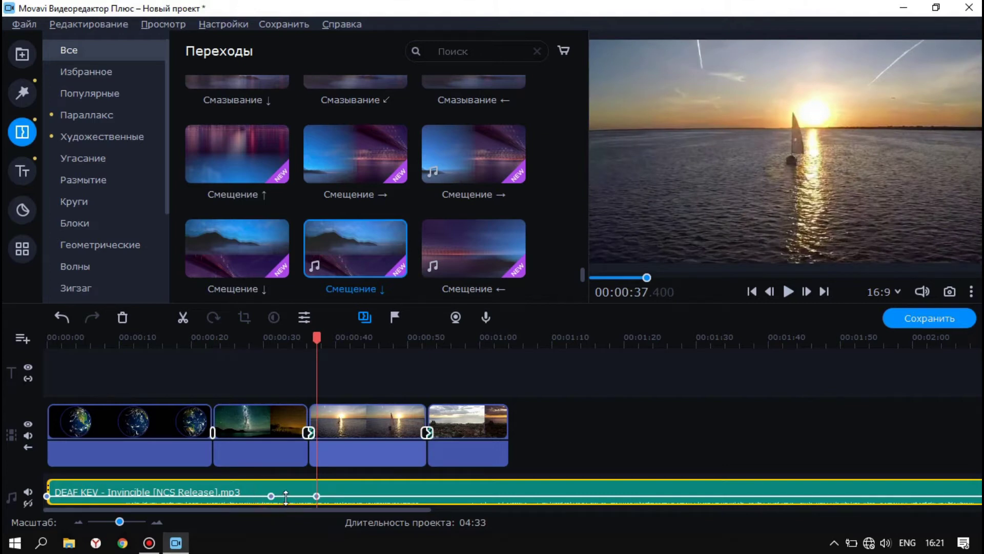
left_click_drag(286, 496, 285, 432)
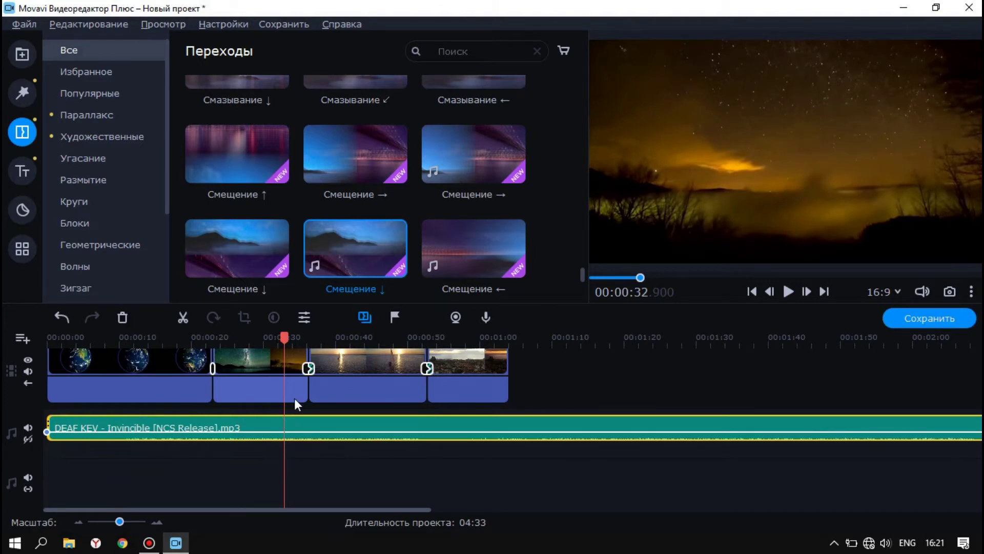
Step: Play the transition between the Milky Way and sea clips with the music from about 33 seconds
key("space")
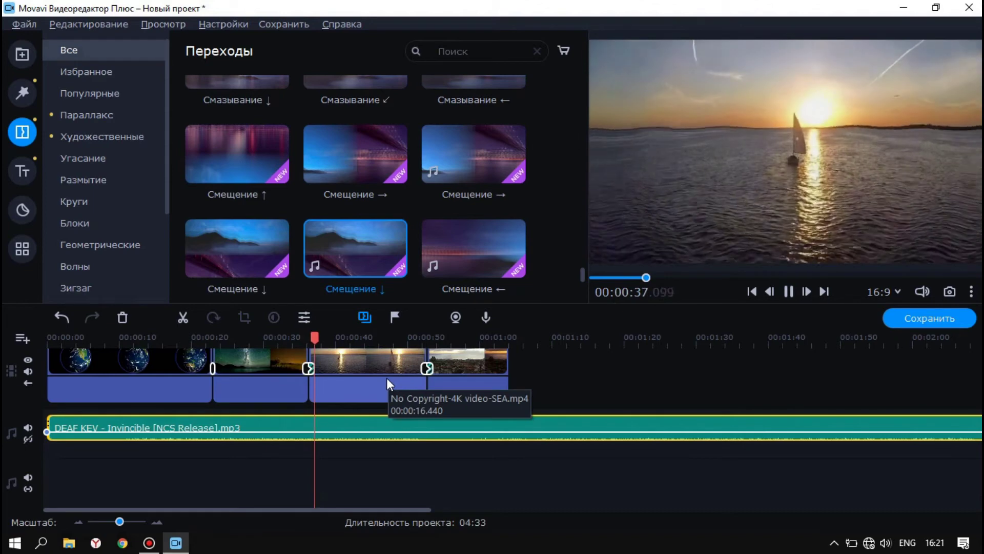
key("space")
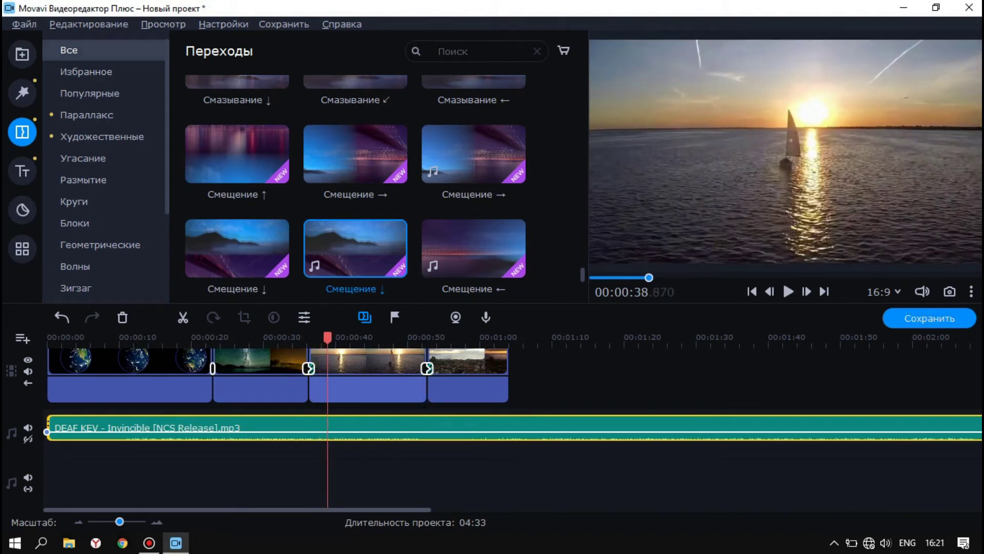
scroll(980, 399, "up", 2)
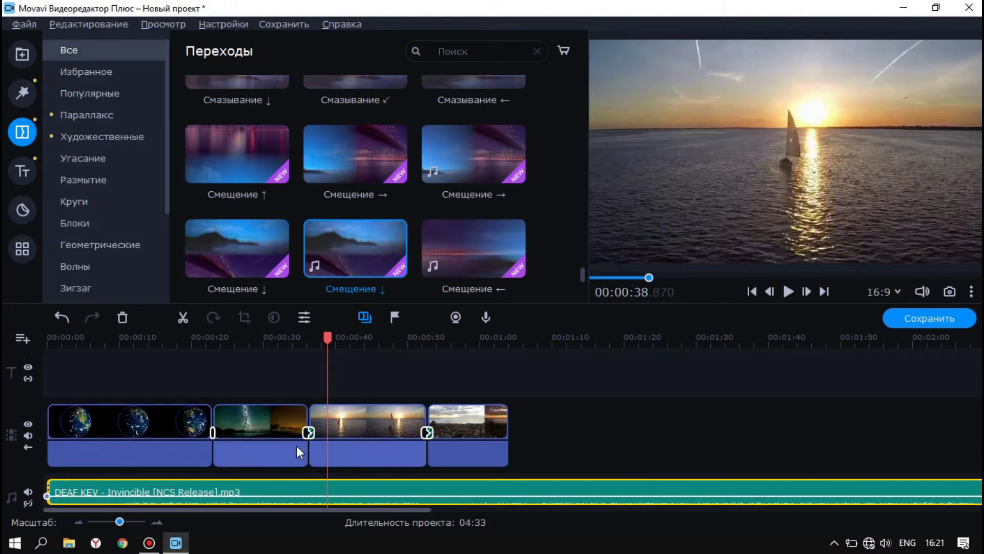
Step: Set the DEAF KEV - Invincible clip's volume to 22% in its clip properties and play the transition from about 35 seconds
left_click(303, 316)
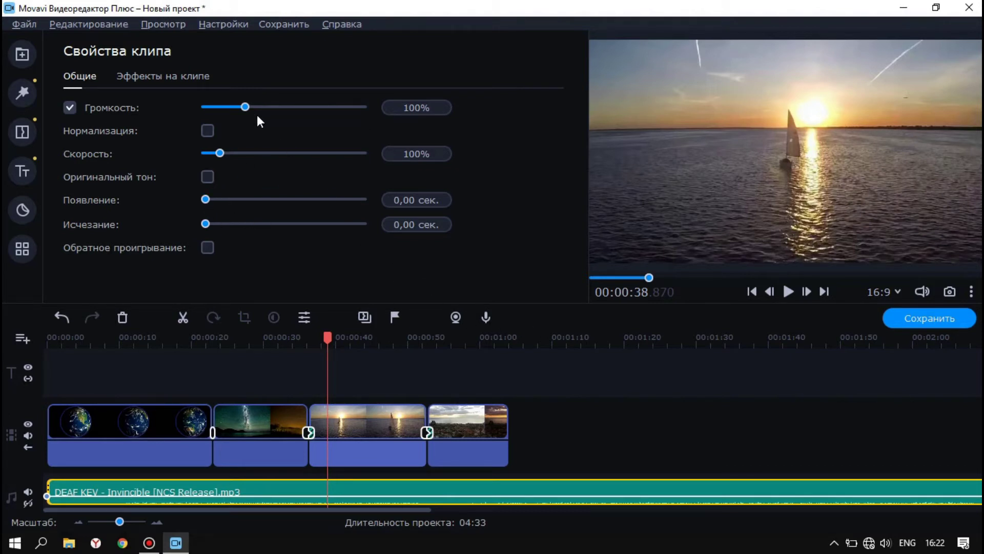
left_click_drag(245, 108, 225, 107)
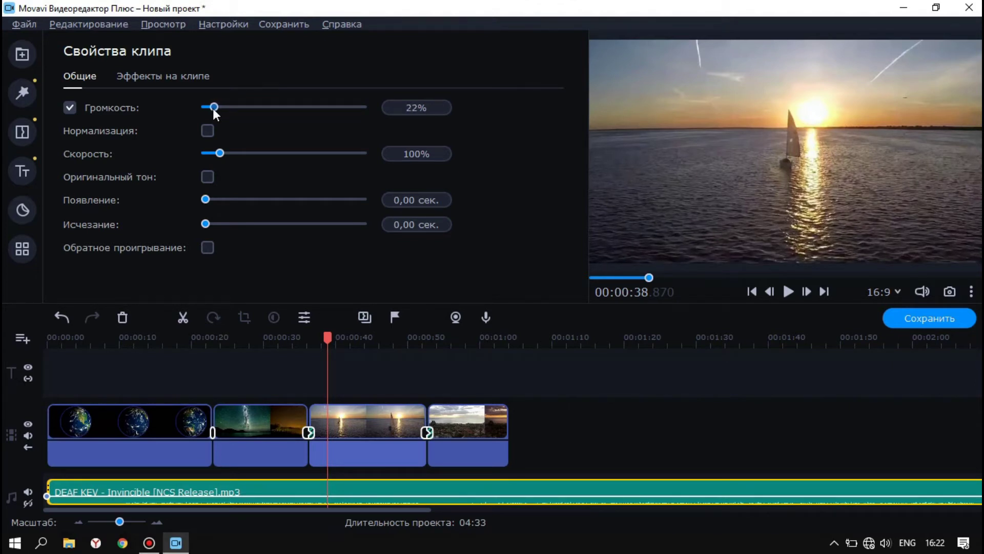
left_click(298, 340)
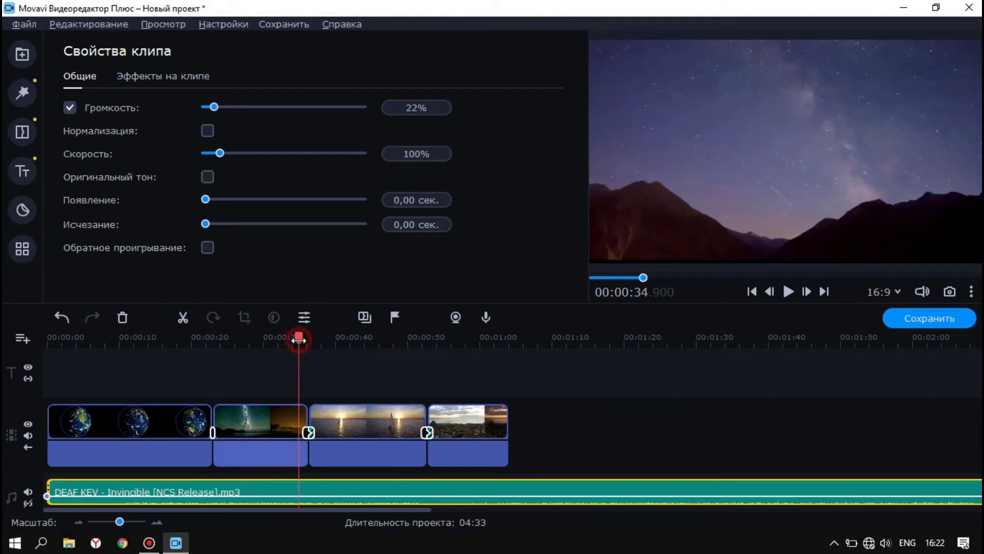
key("space")
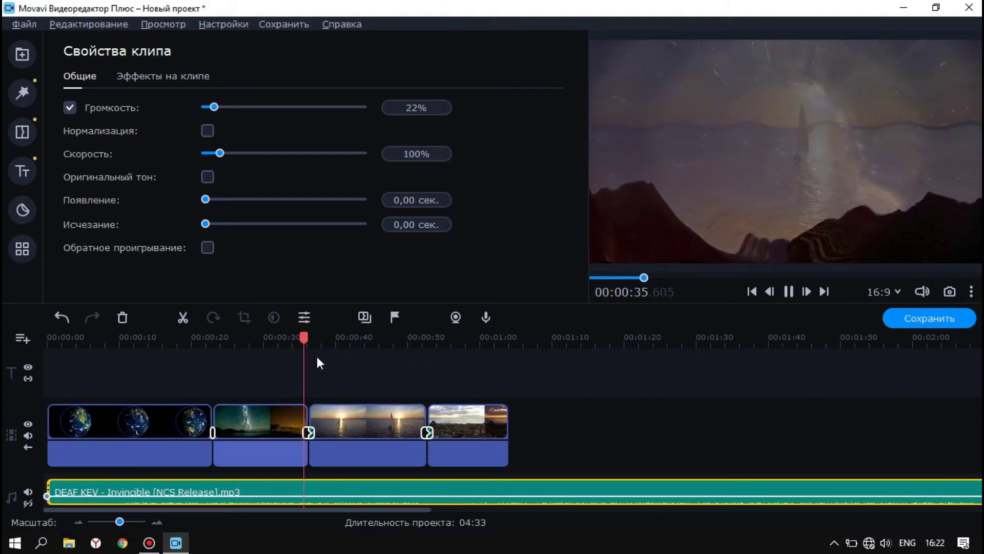
key("space")
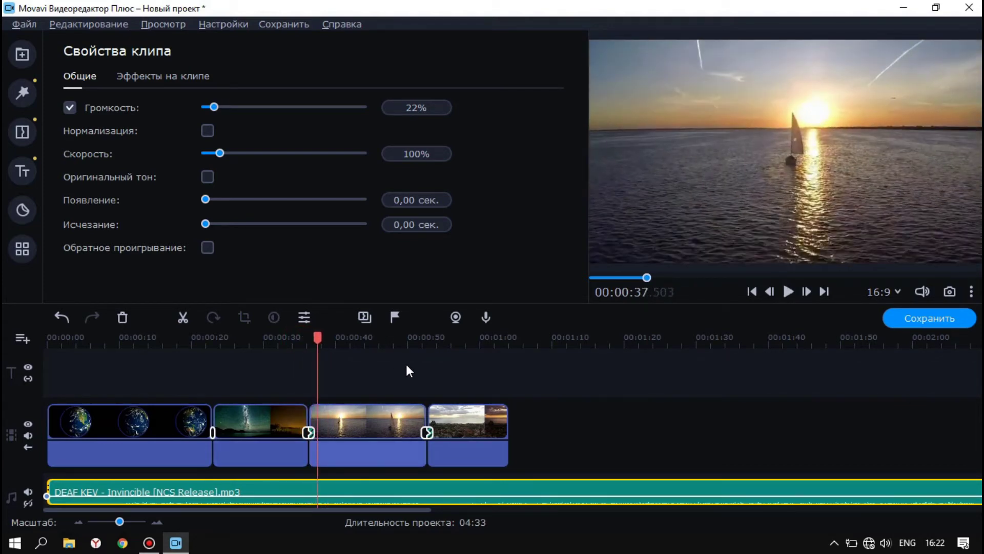
Step: Set the DEAF KEV - Invincible clip's volume to 7% and check the level by playing part of the sea clip
left_click(329, 491)
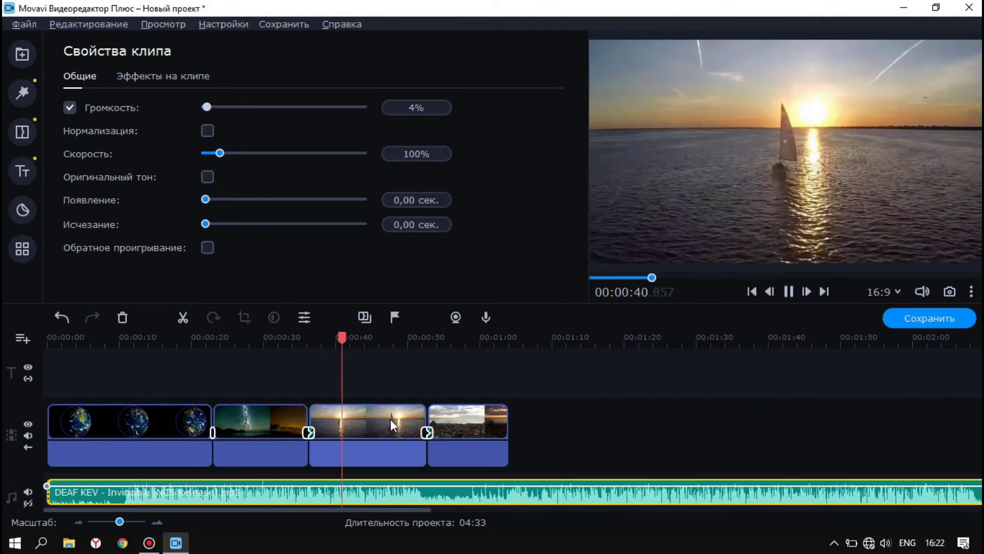
key("space")
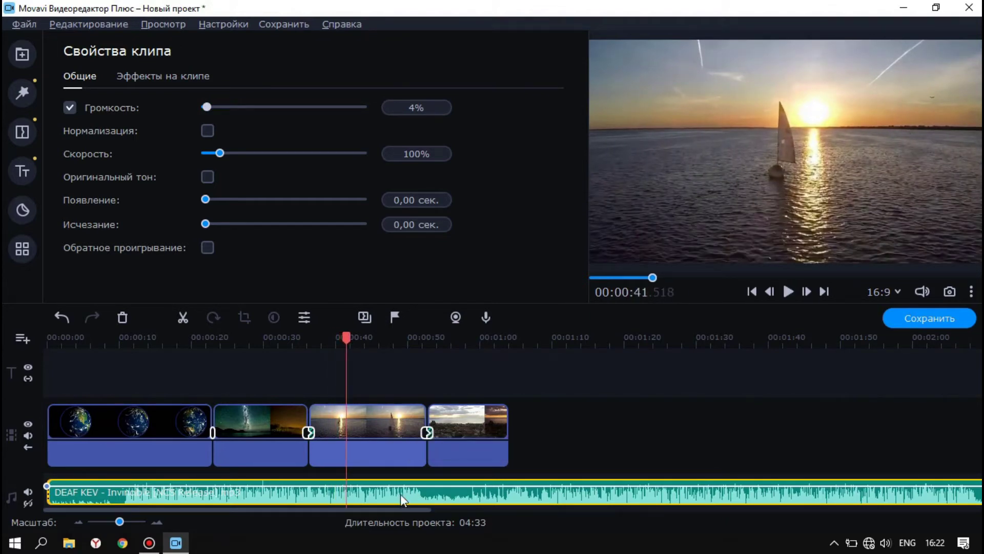
left_click(214, 106)
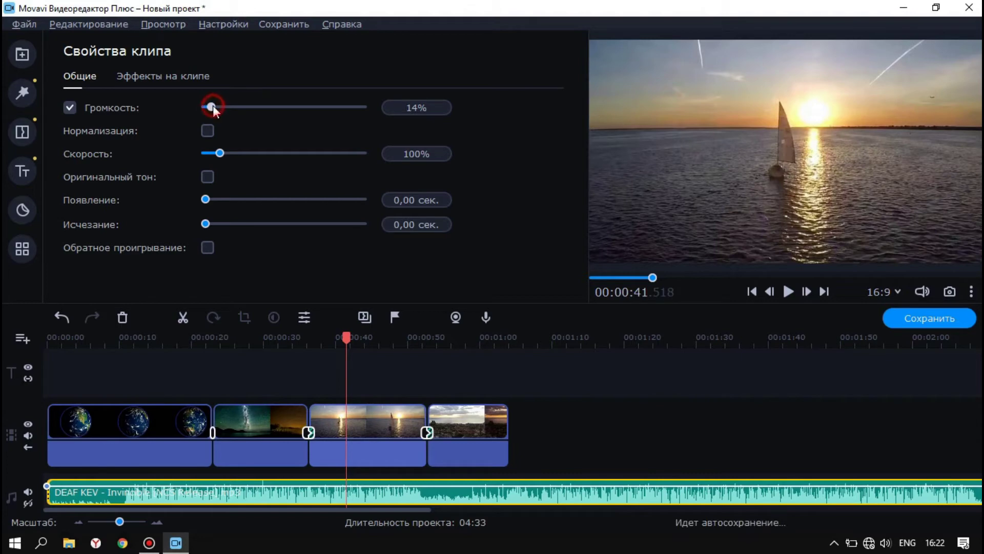
key("space")
key("space")
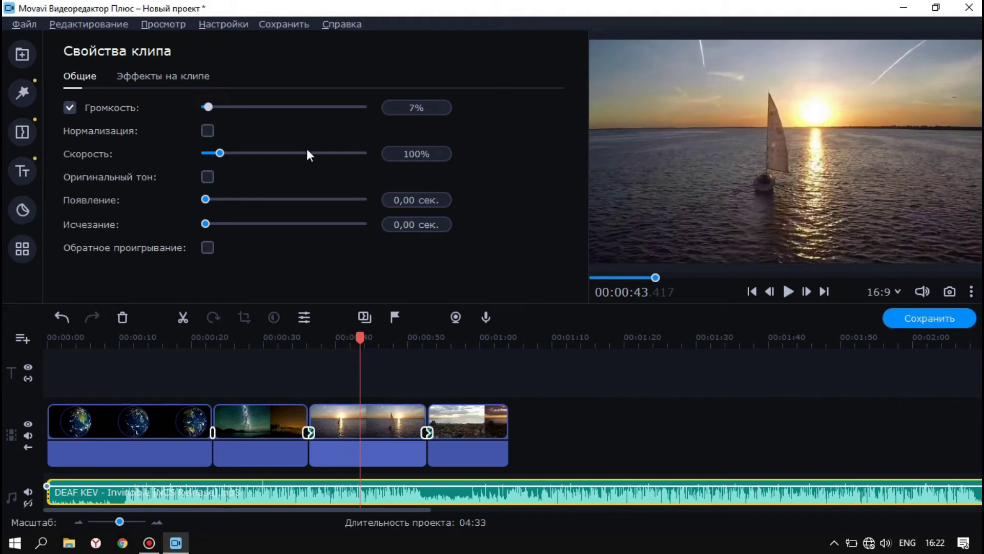
key("space")
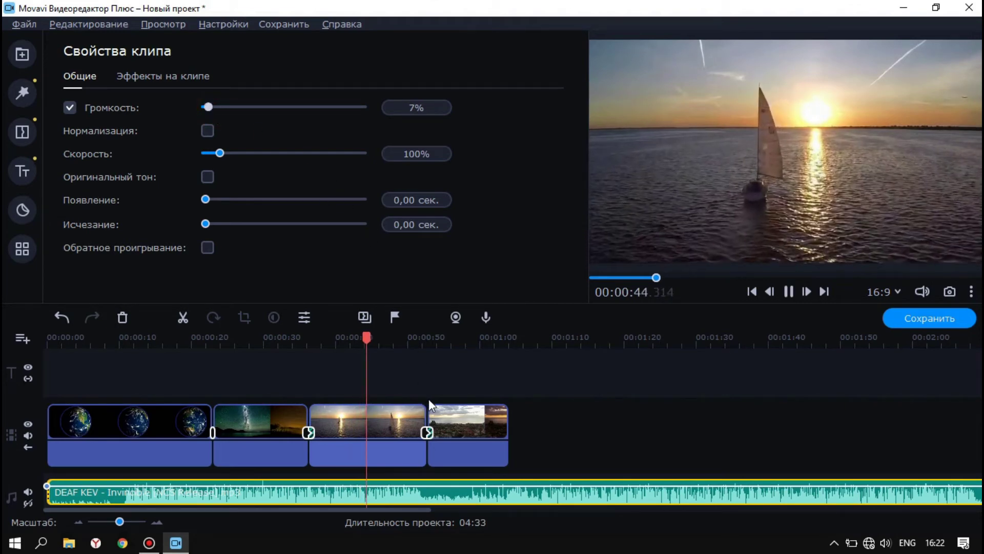
key("space")
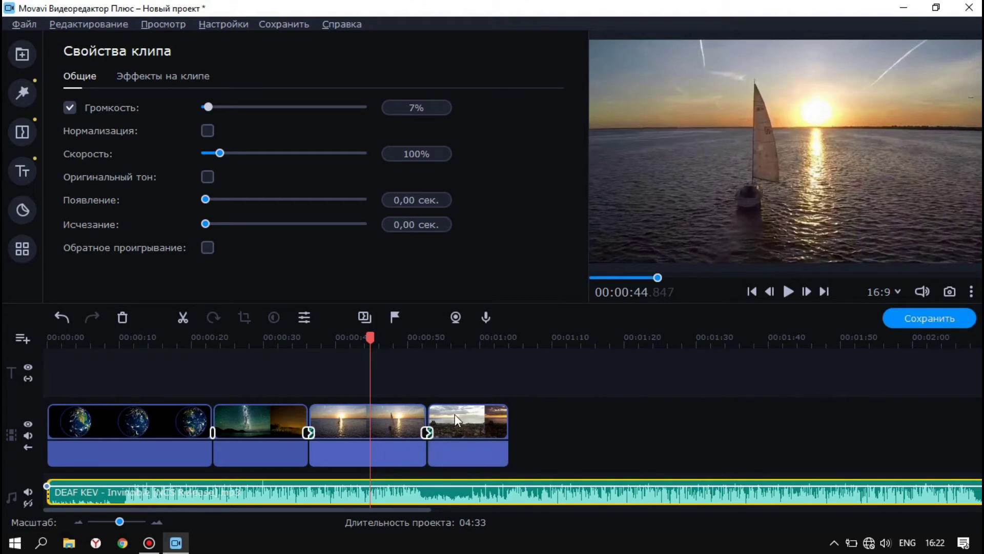
Step: Slow the DEAF KEV - Invincible clip down to 28% speed and play a few seconds of it
left_click(225, 150)
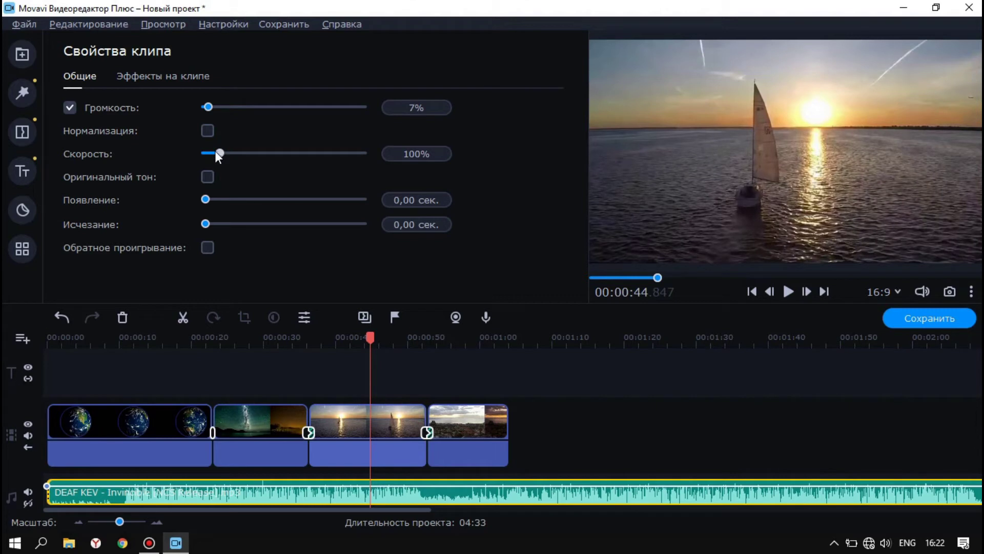
left_click_drag(215, 152, 208, 155)
key("space")
key("space")
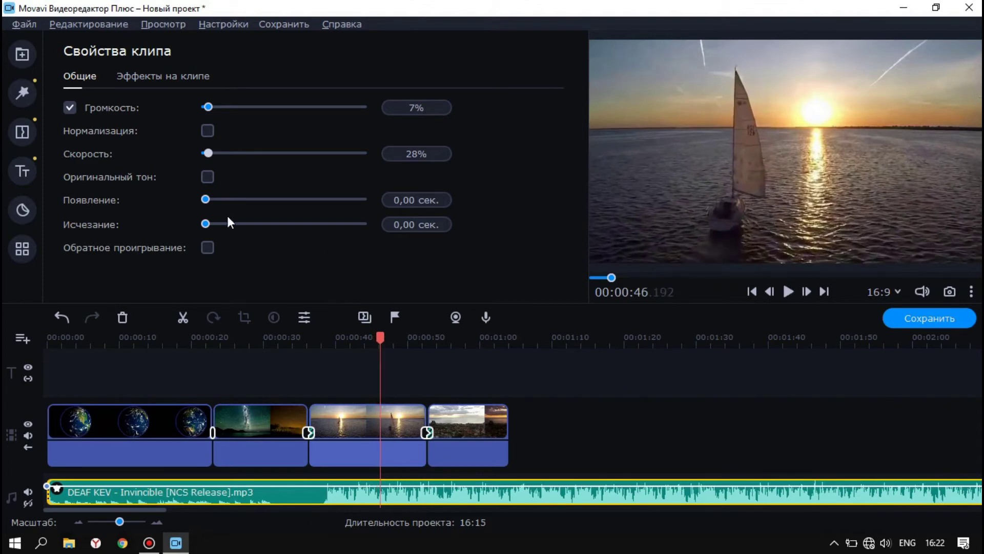
key("space")
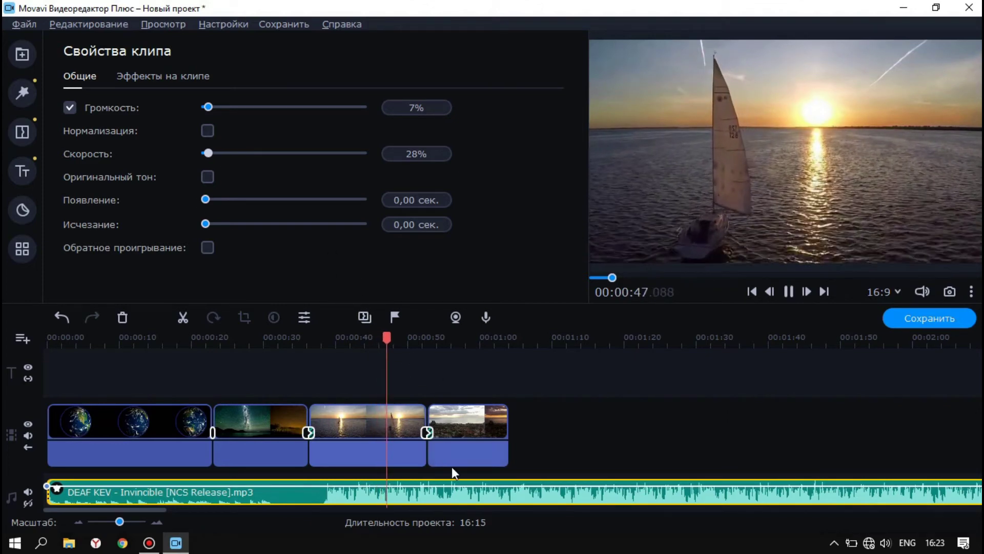
key("space")
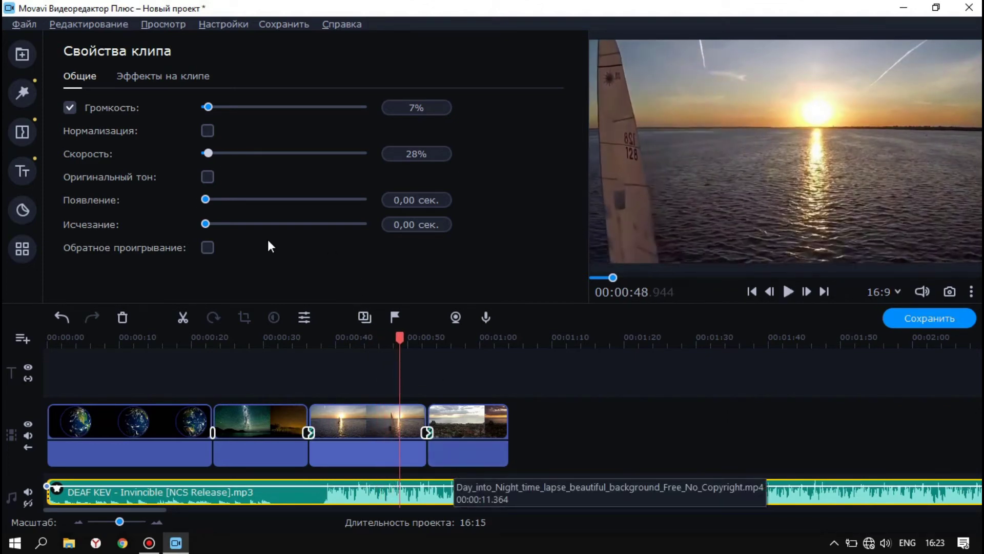
Step: Set the DEAF KEV - Invincible clip's speed back to 100%
left_click(415, 153)
type("23")
left_click_drag(407, 154, 414, 154)
type("100")
key("Return")
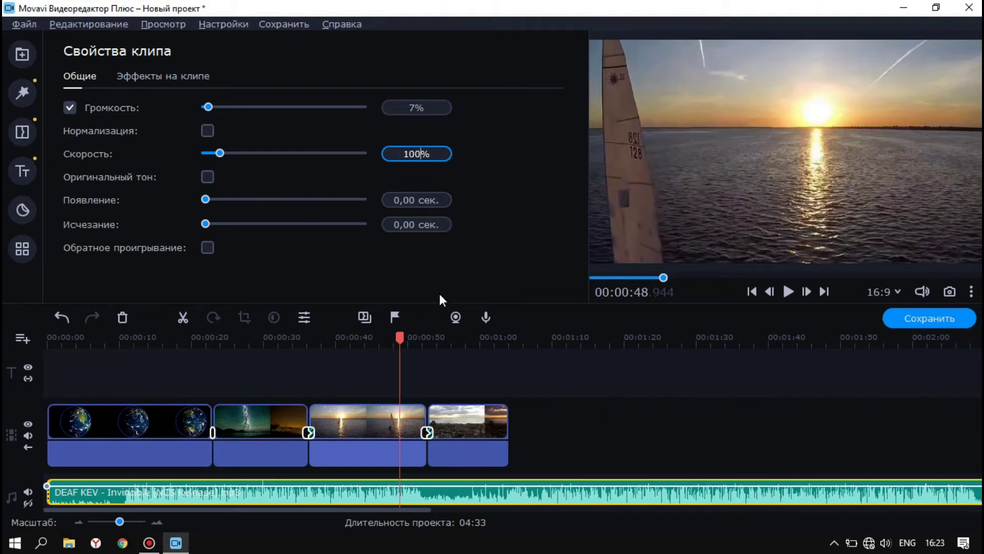
Step: Split the music clip at 00:01:04.200, just past the last video clip, and delete the part after the cut
left_click(510, 481)
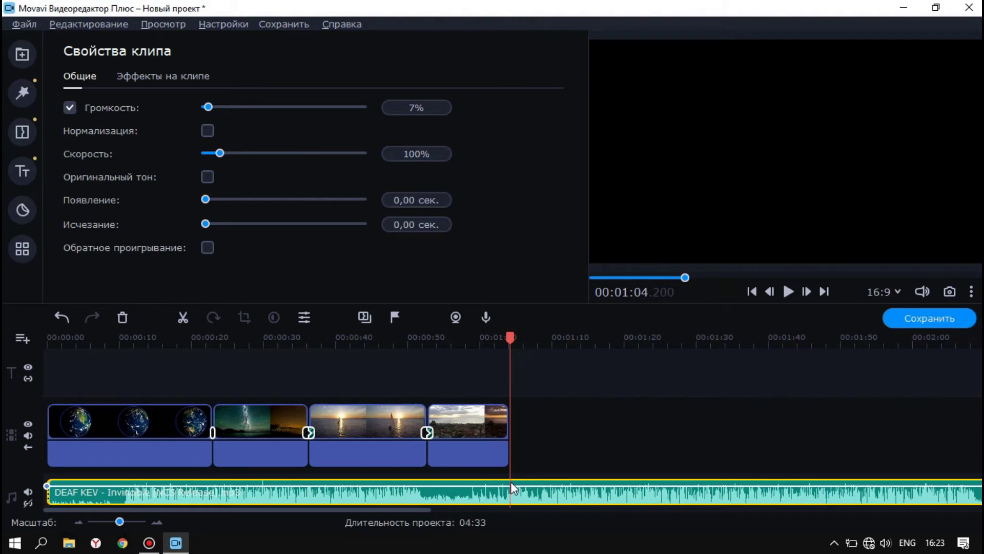
left_click(184, 316)
left_click(536, 493)
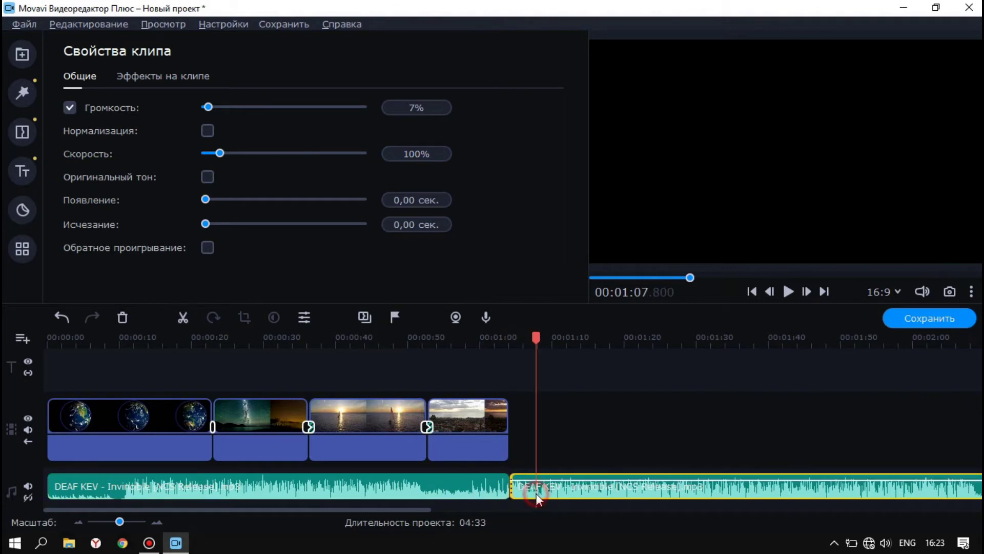
left_click(128, 316)
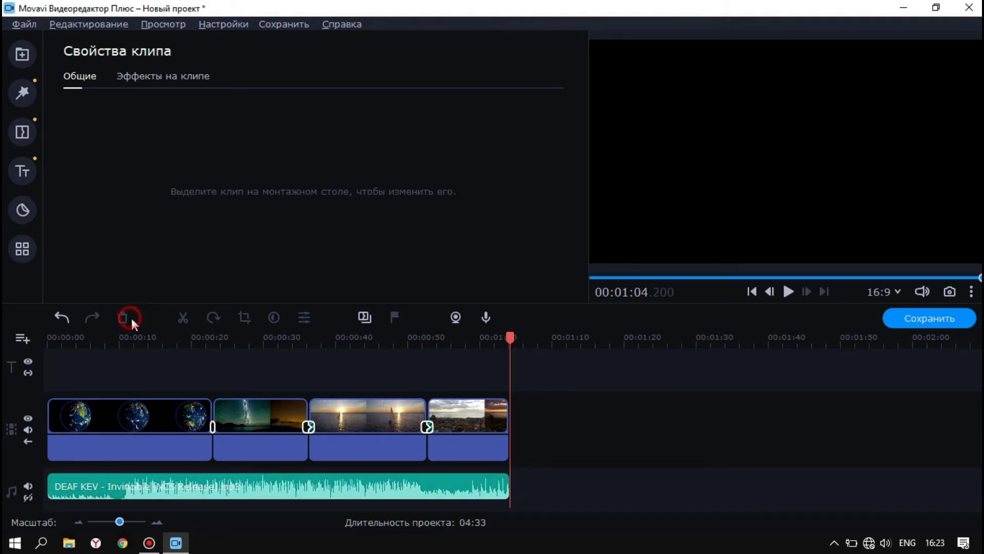
Step: Give the trimmed music clip a 6.00-second fade-out (Исчезание) and play the end of the timeline
left_click(503, 487)
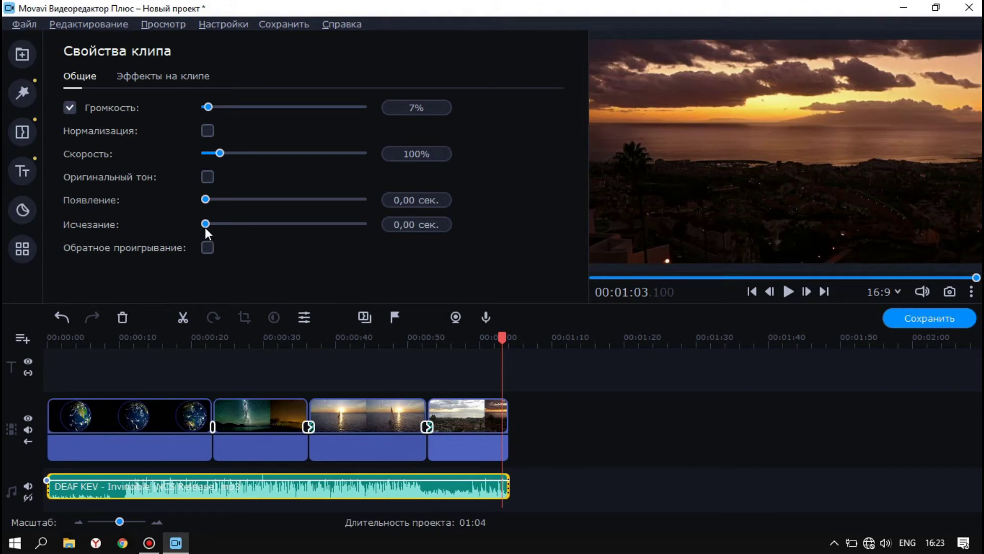
left_click_drag(216, 232, 231, 235)
left_click_drag(248, 222, 302, 228)
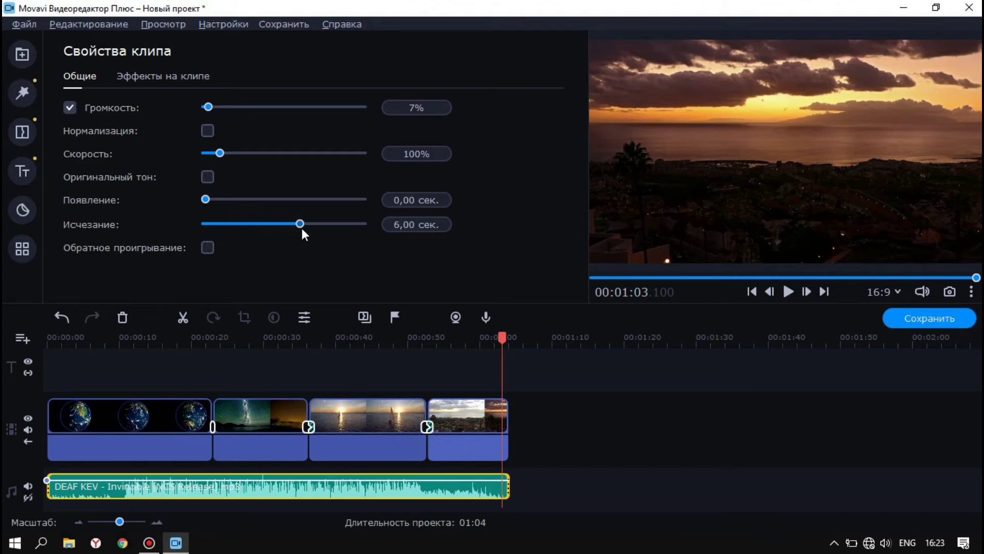
left_click(474, 339)
key("space")
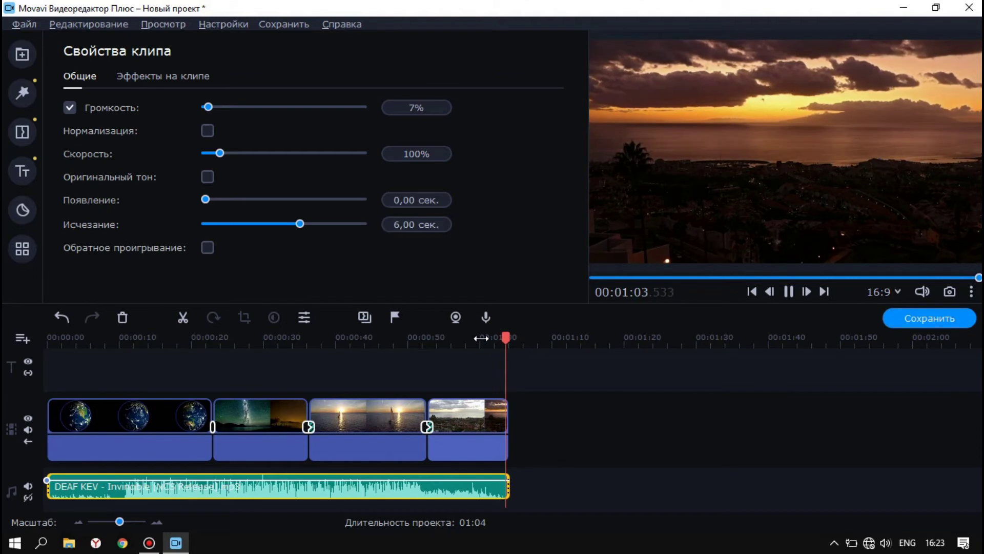
key("space")
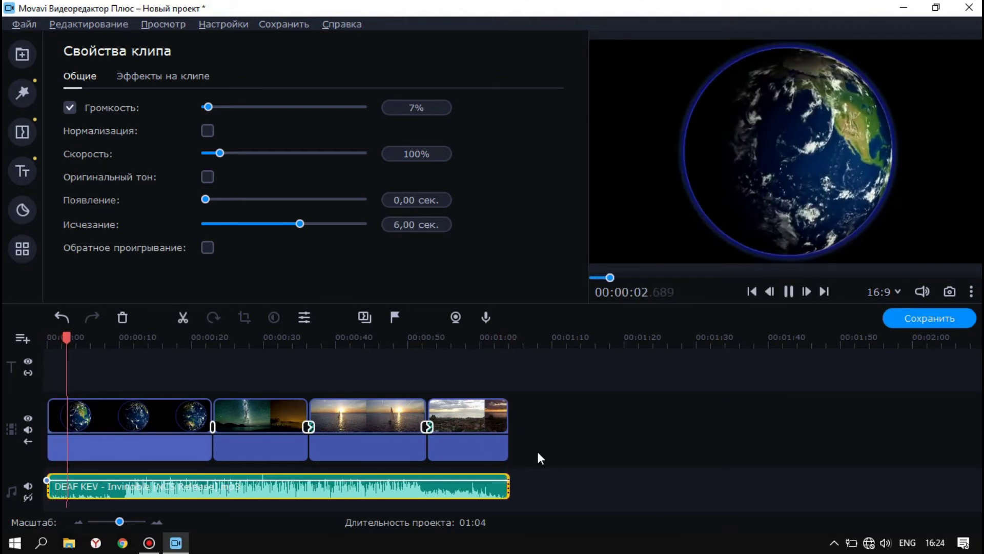
Step: Set the music clip's fade-out (Исчезание) to 0.00 seconds and play the ending from about 59 seconds to compare
left_click(478, 338)
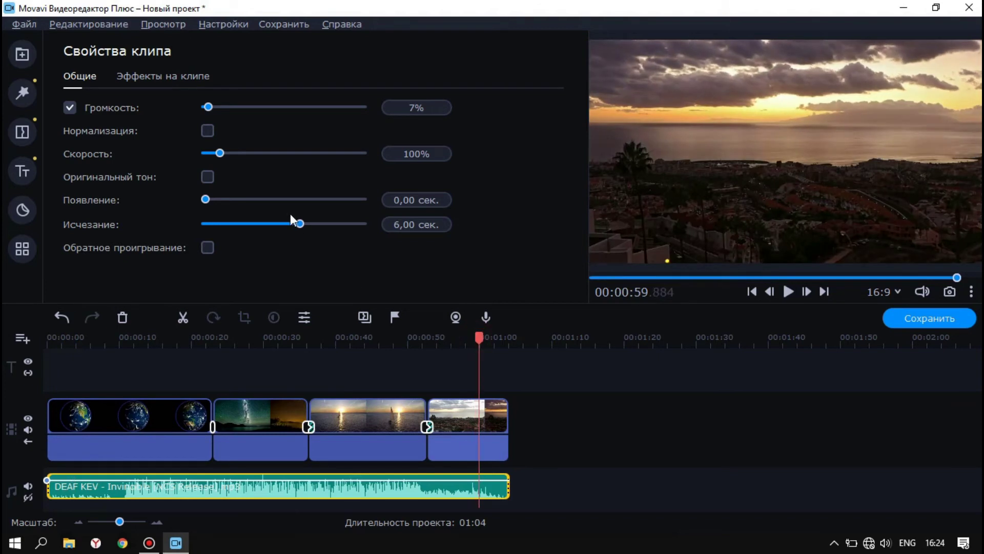
left_click_drag(300, 223, 163, 229)
key("space")
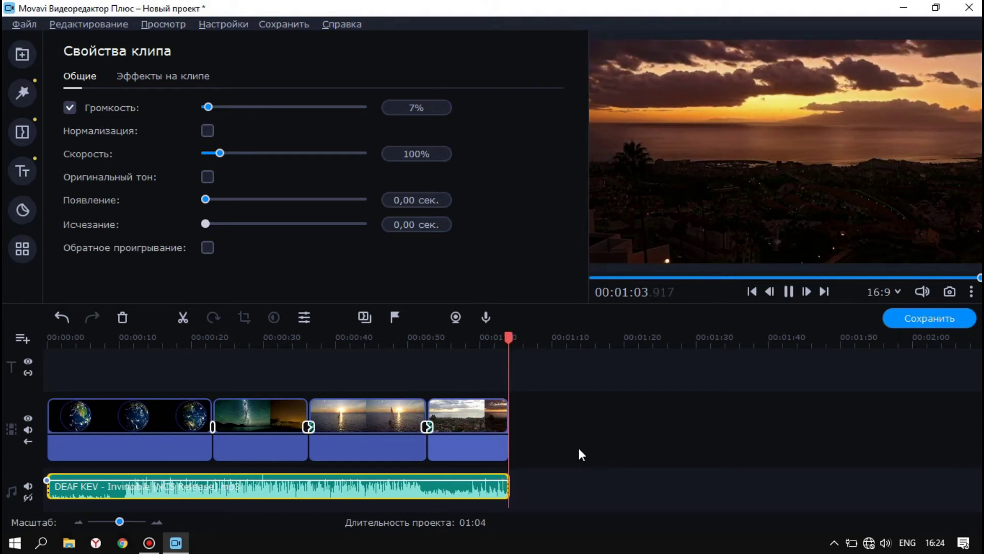
key("space")
key("space")
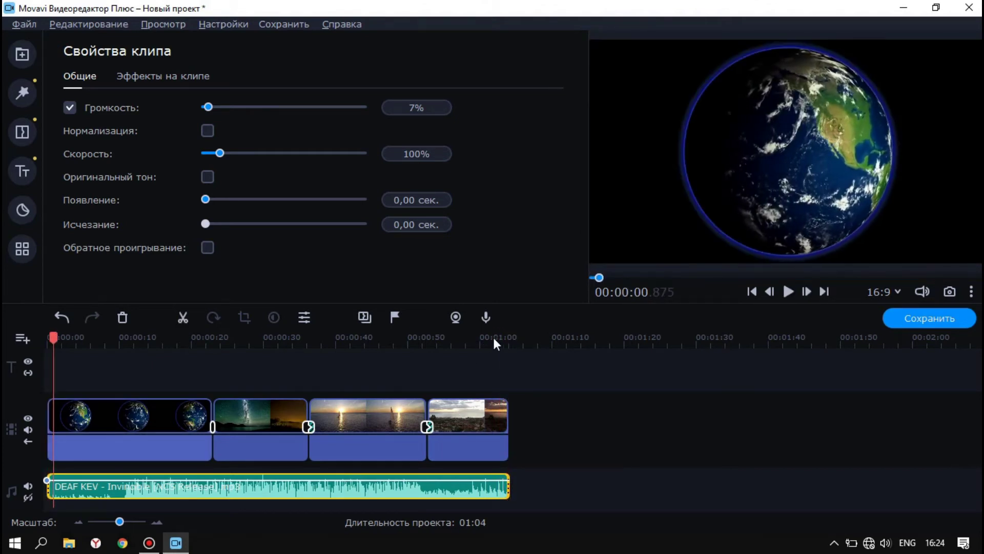
Step: Set the music clip's fade-out (Исчезание) to 3.00 seconds and play the ending from 00:01:00.200
left_click(499, 337)
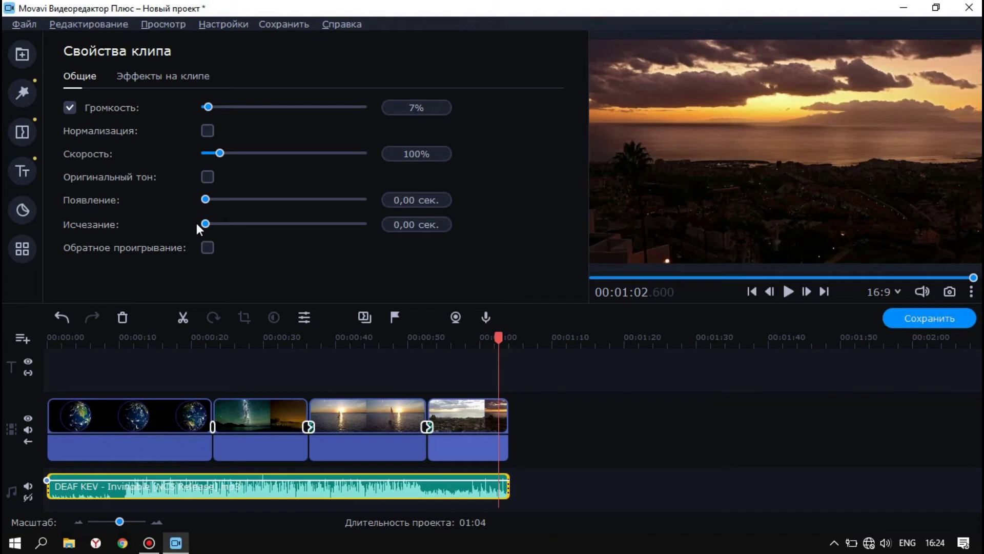
left_click_drag(212, 224, 249, 244)
left_click(482, 340)
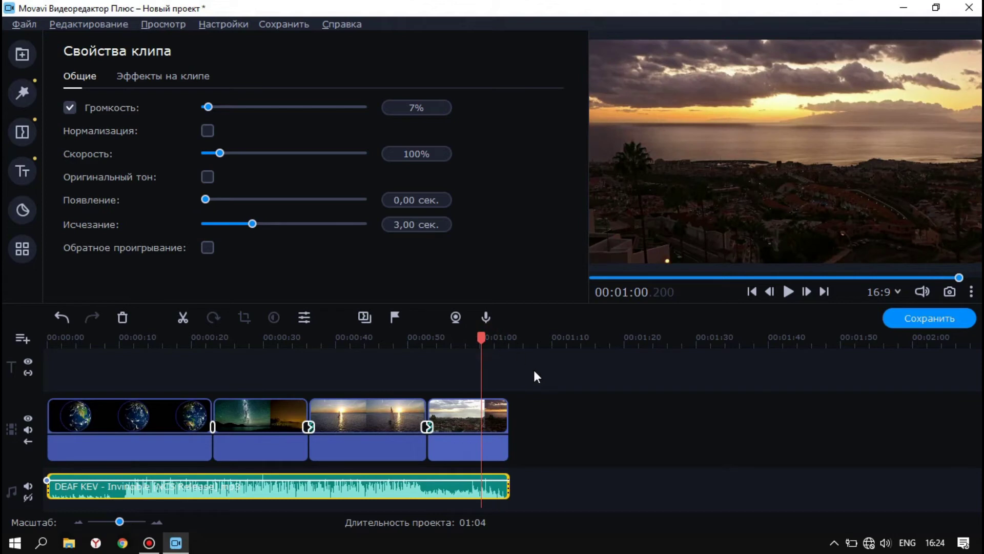
key("space")
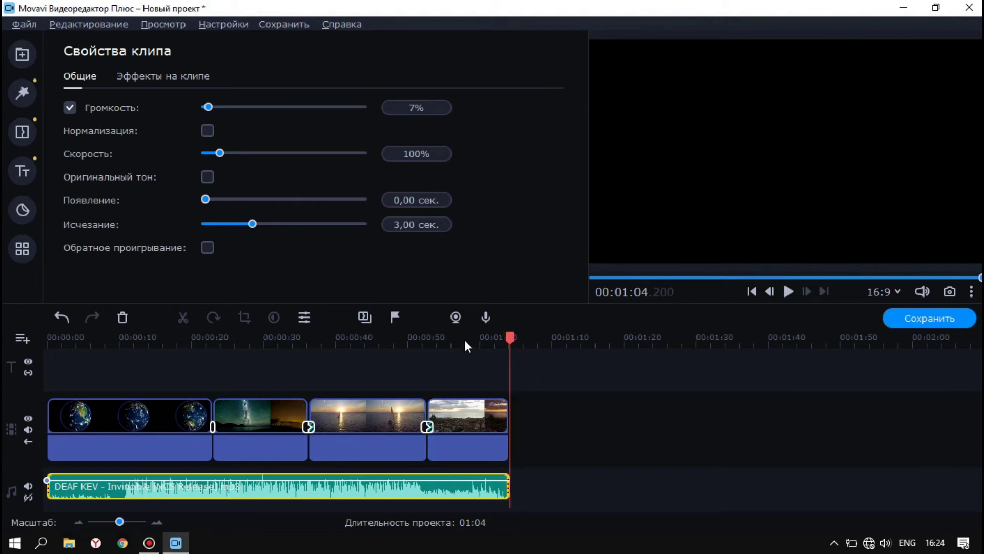
Step: Trim the start of the music clip to about 00:00:11.800 and move the clip back to the beginning of the timeline
left_click(345, 374)
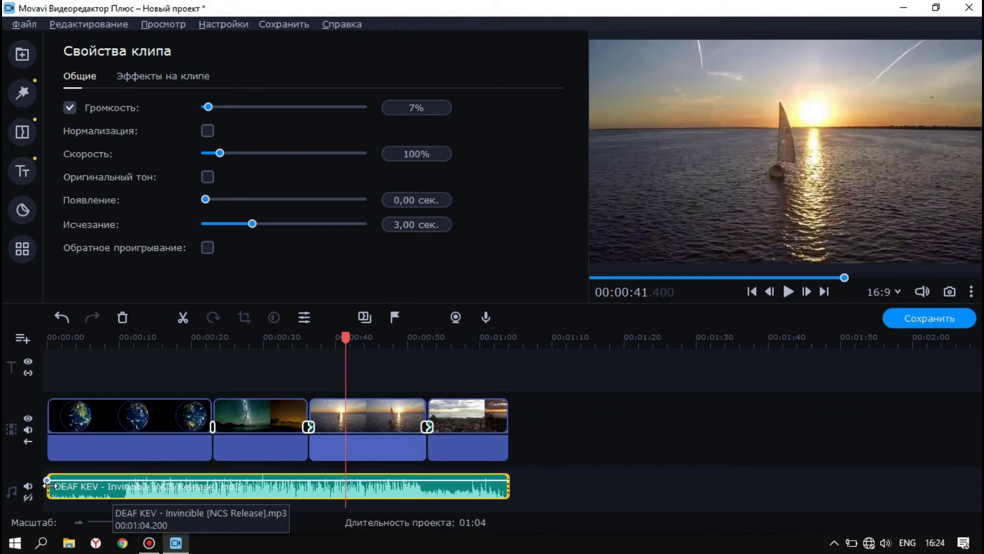
left_click_drag(48, 485, 135, 489)
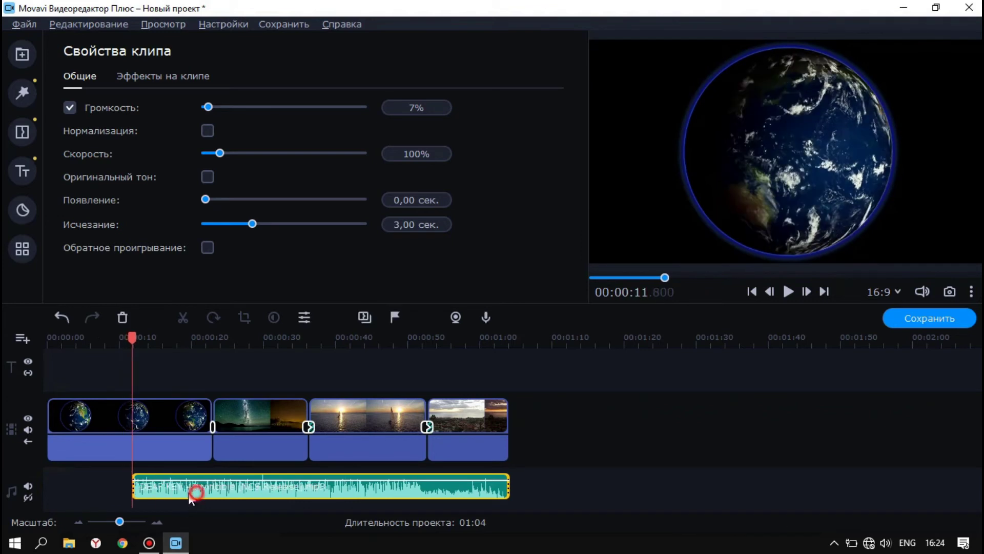
left_click_drag(196, 494, 112, 492)
key("Home")
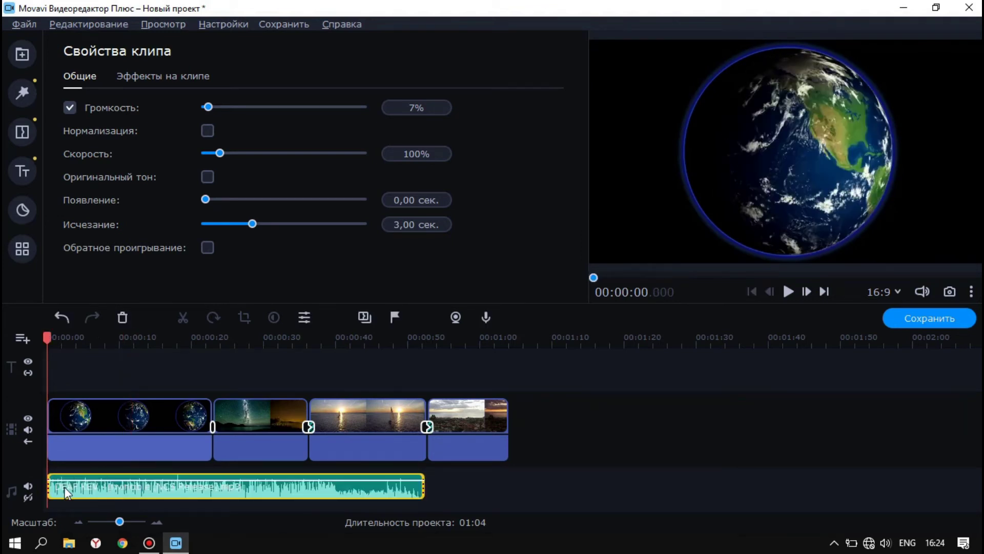
Step: Play the opening of the timeline, raise the system volume to 80, and play the opening again from the start
key("space")
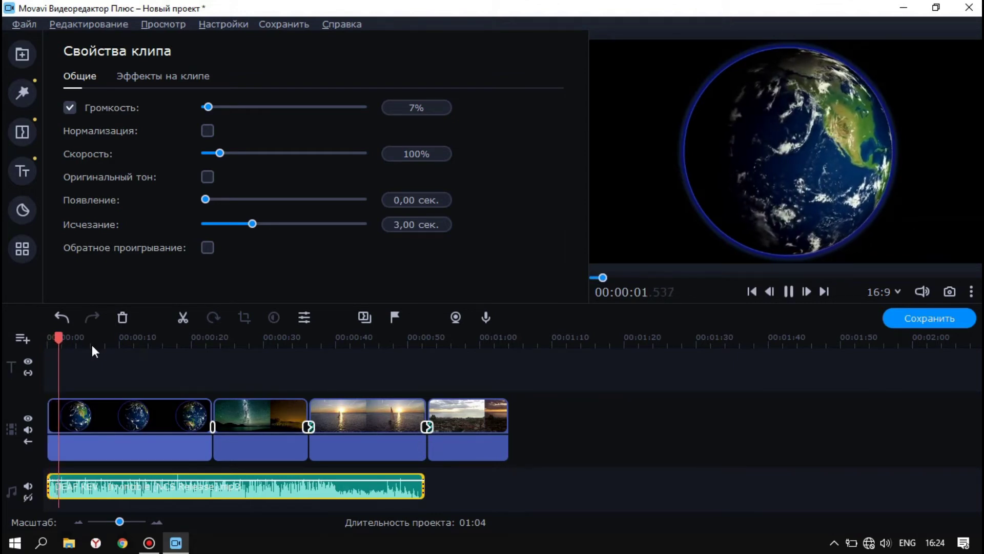
key("space")
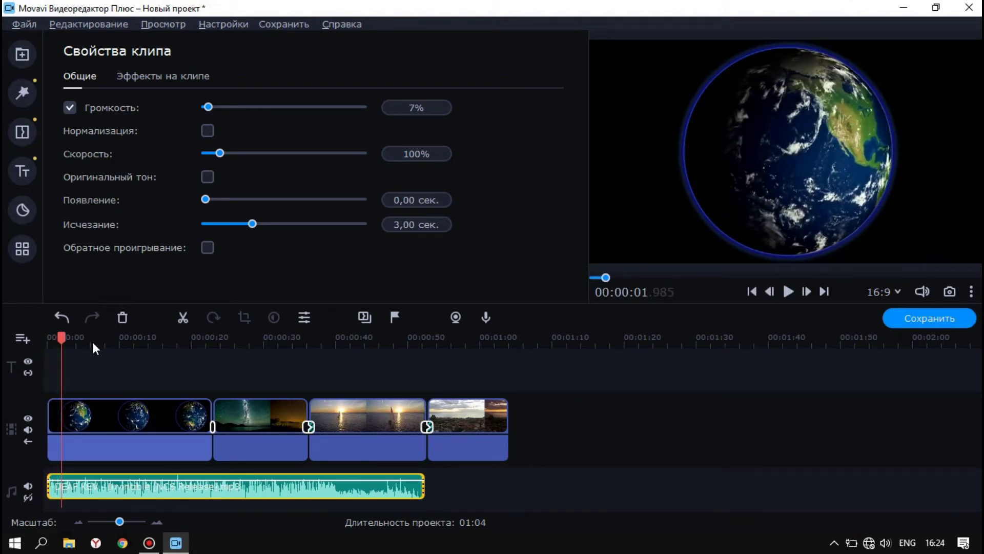
key("XF86AudioRaiseVolume")
key("XF86AudioRaiseVolume")
key("XF86AudioRaiseVolume")
key("XF86AudioRaiseVolume")
key("XF86AudioRaiseVolume")
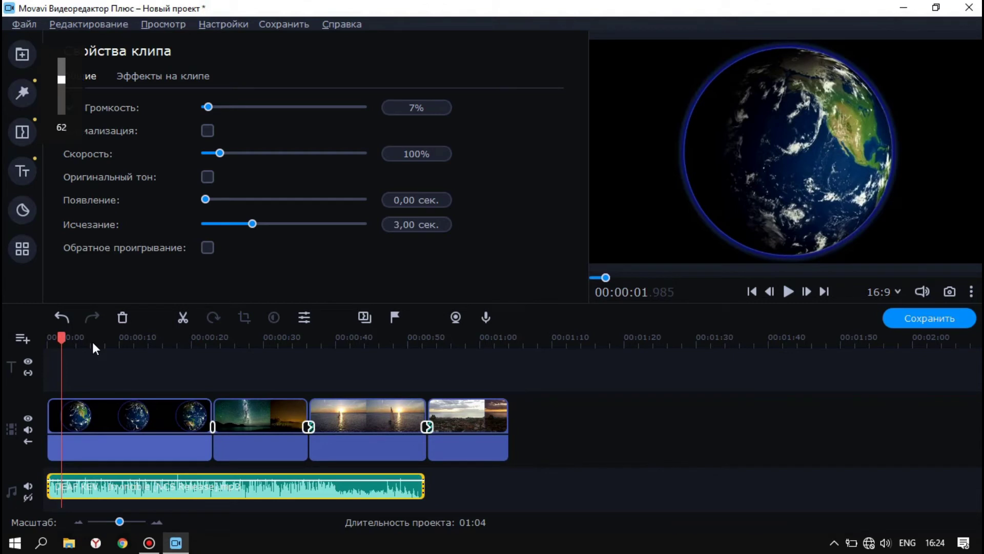
left_click(45, 340)
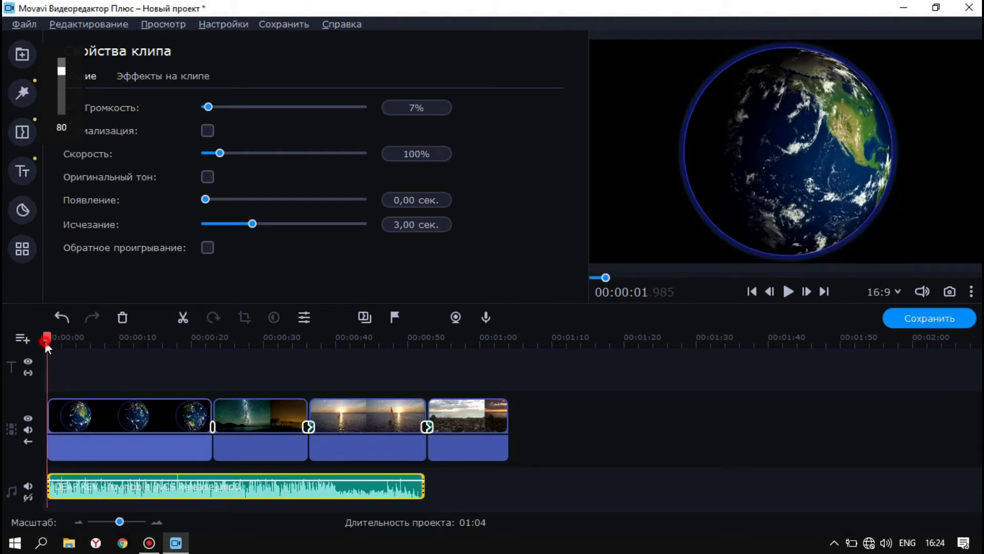
key("space")
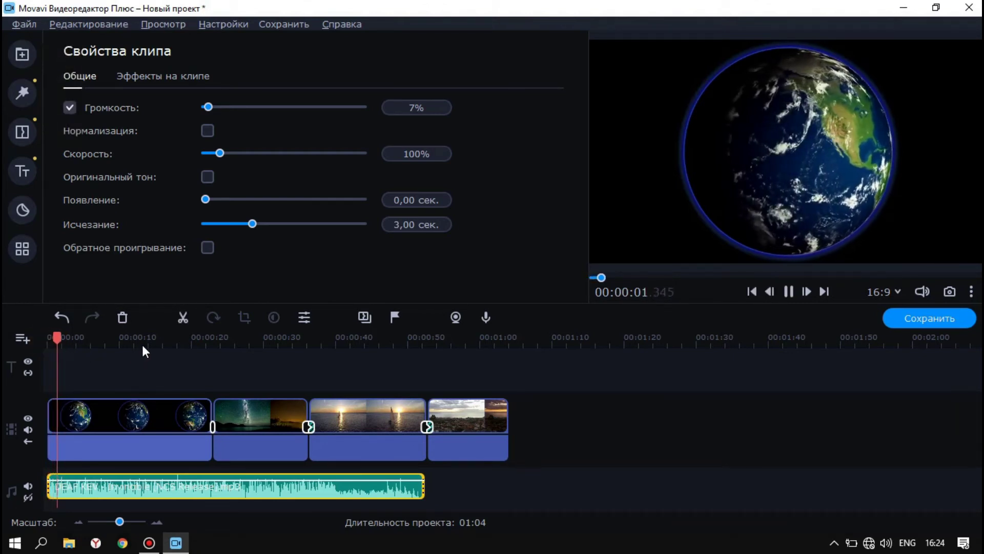
key("space")
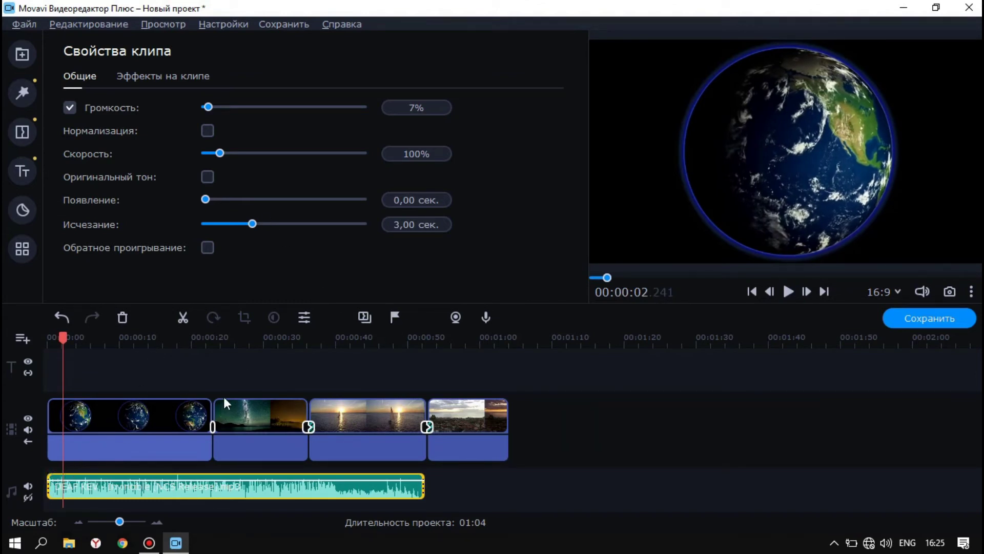
Step: Give the music clip a 3.00-second fade-in (Появление) and play the timeline from the start
left_click_drag(207, 199, 253, 204)
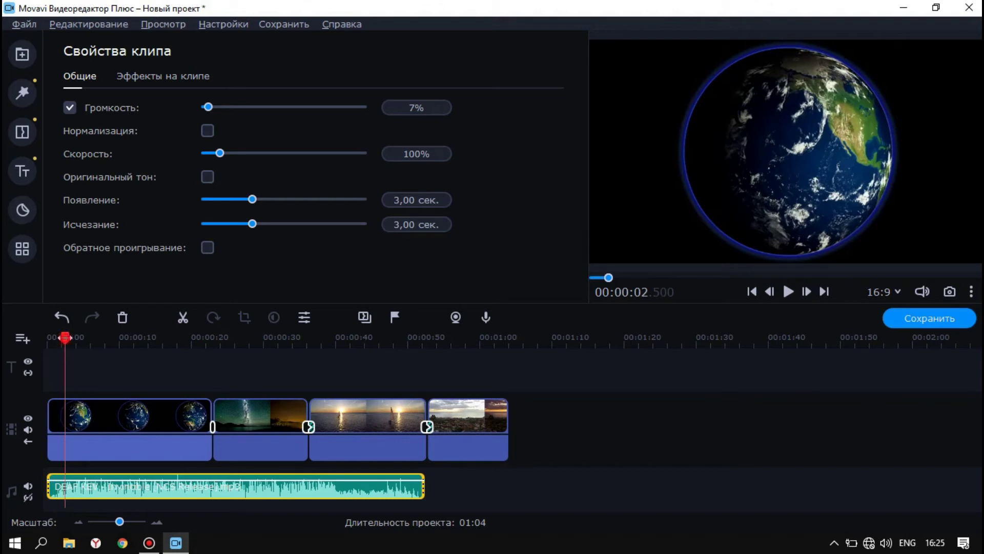
left_click_drag(64, 337, 46, 337)
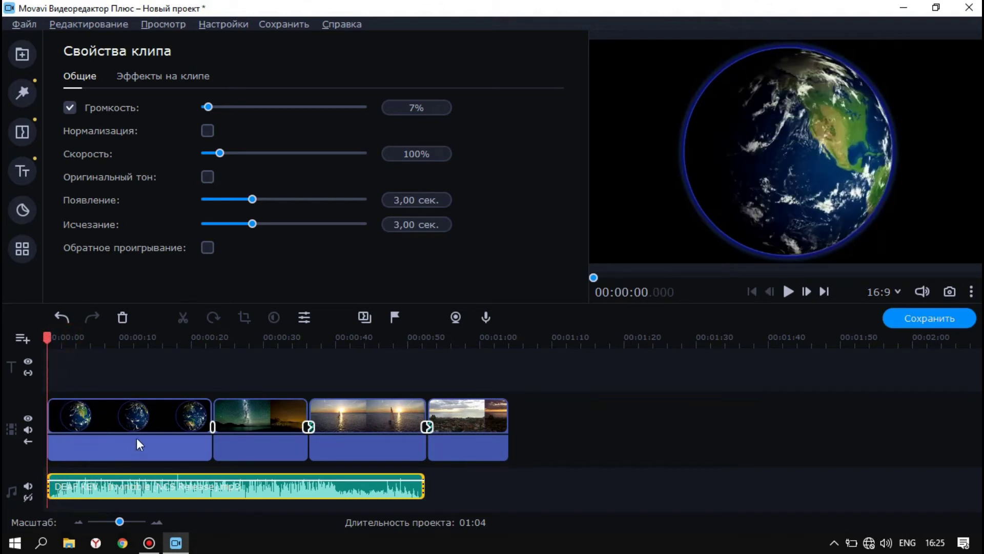
key("space")
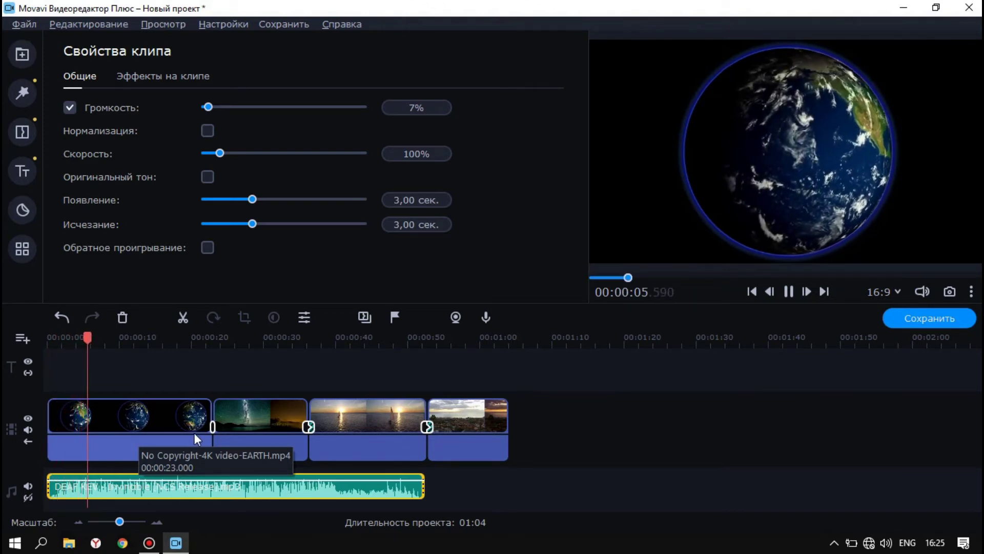
key("space")
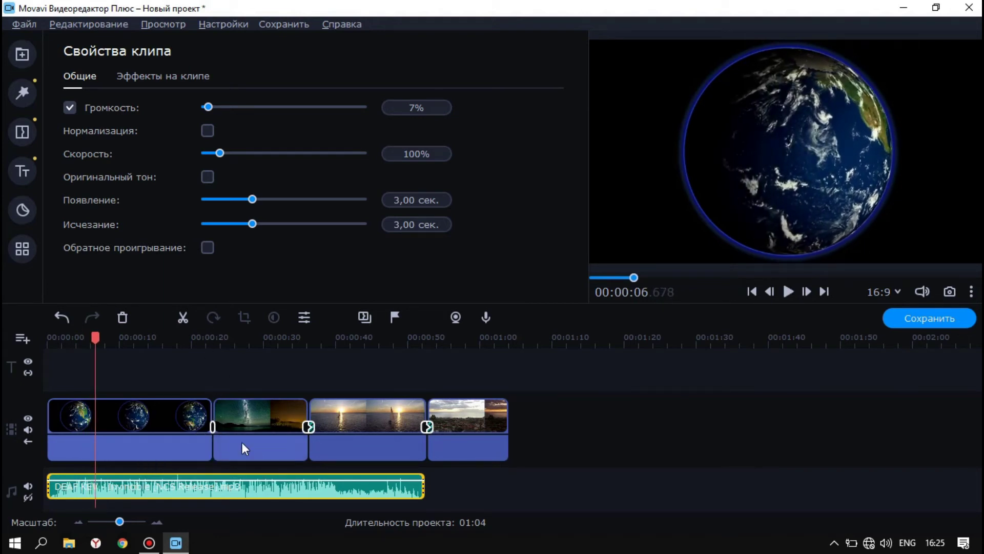
Step: Play the change from the first to the second video clip and split the music clip there at 00:00:22.900
left_click_drag(215, 346, 207, 341)
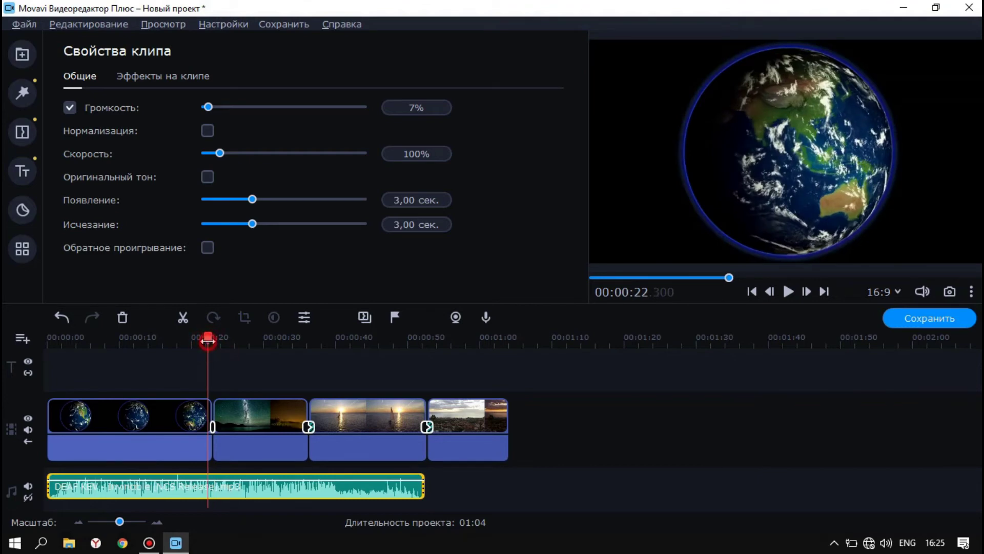
key("space")
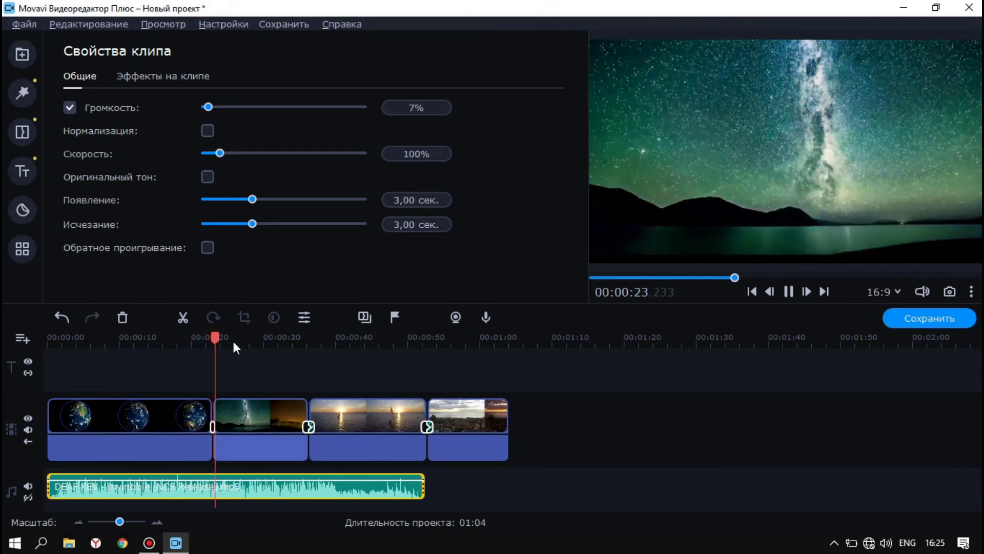
key("space")
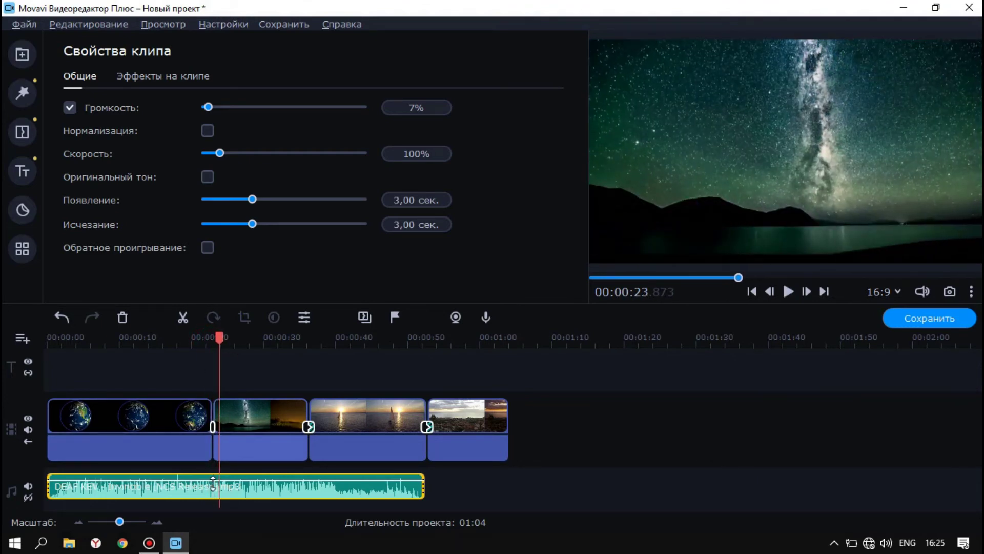
left_click_drag(215, 338, 209, 337)
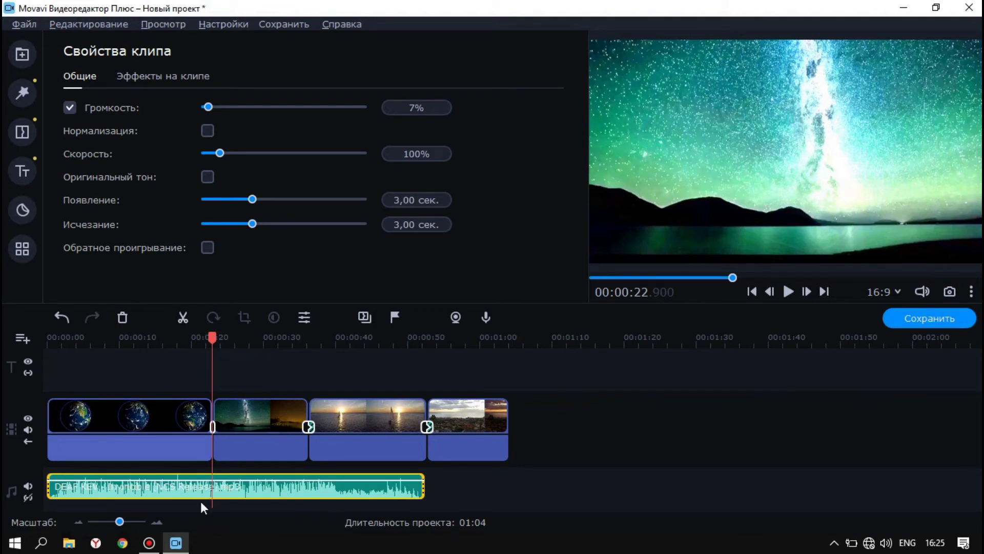
left_click(182, 317)
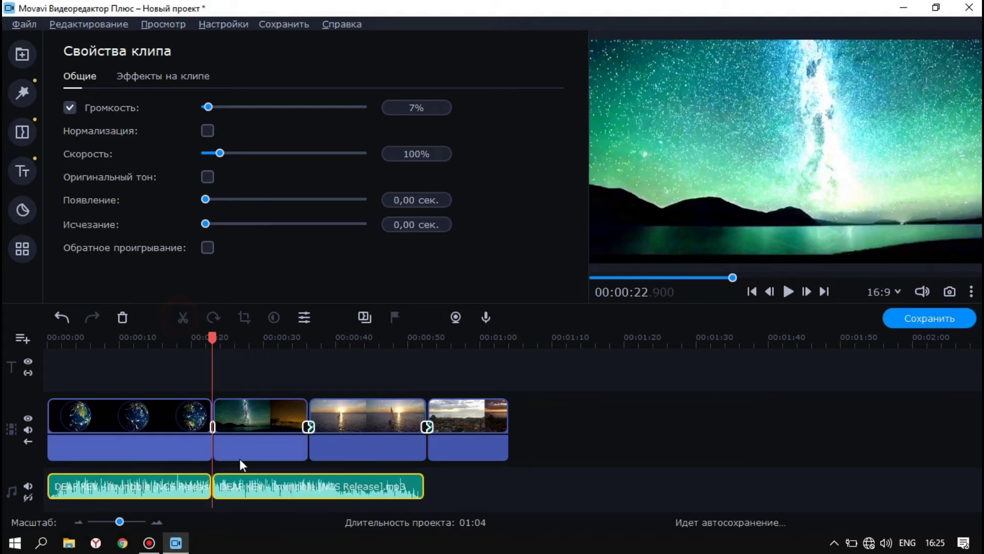
Step: Give the first music part a 3.00-second fade-out and the second part a 3.00-second fade-in, and play from 00:00:20.000
left_click(204, 490)
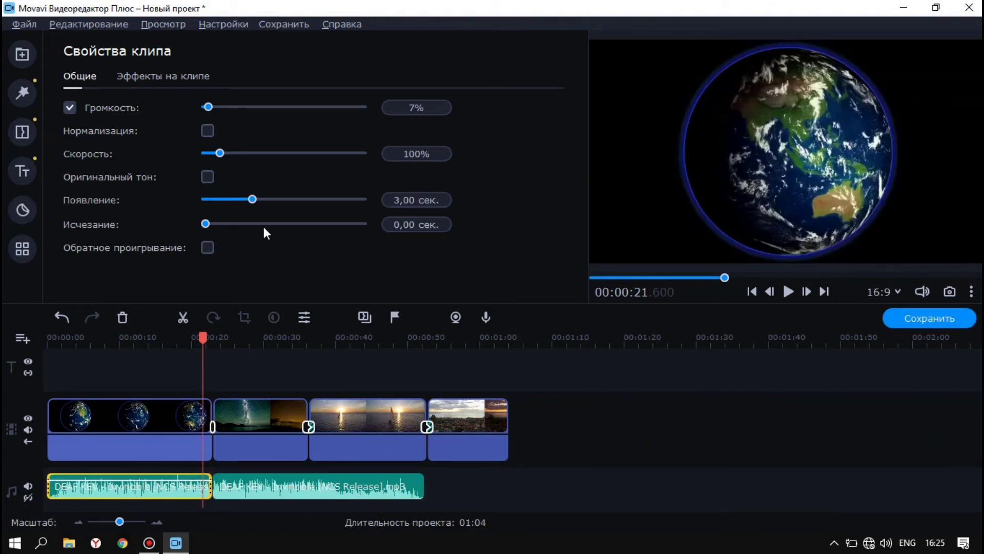
left_click_drag(206, 224, 248, 233)
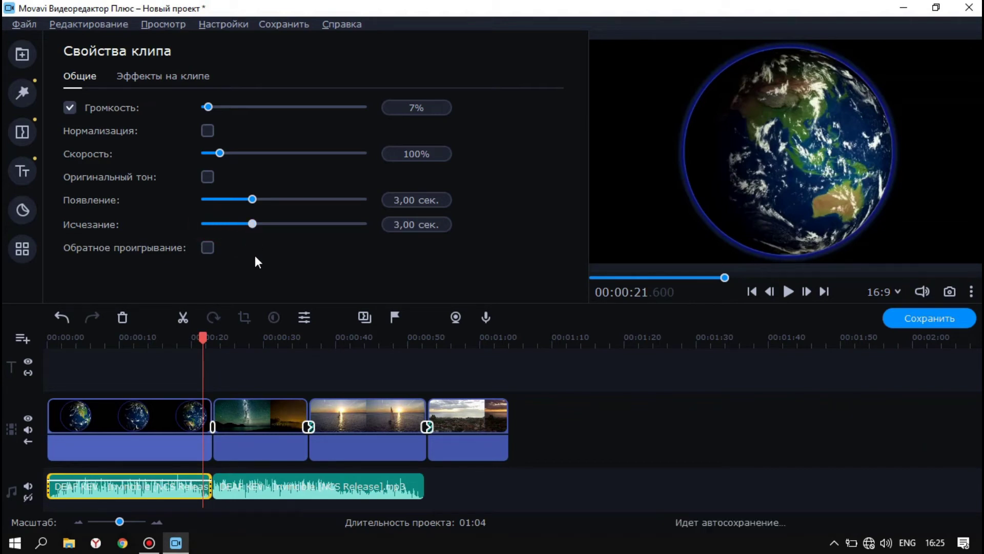
left_click(230, 489)
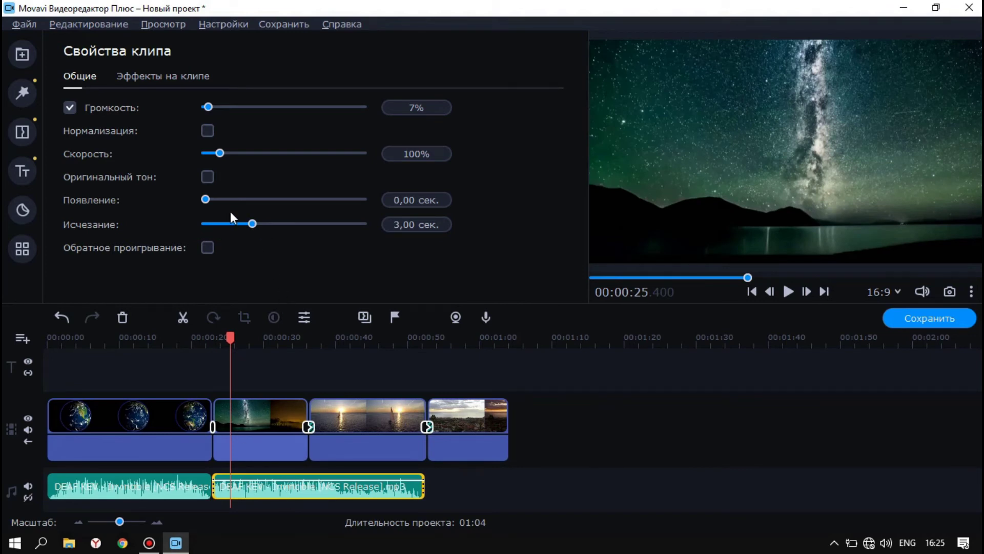
left_click_drag(219, 204, 256, 212)
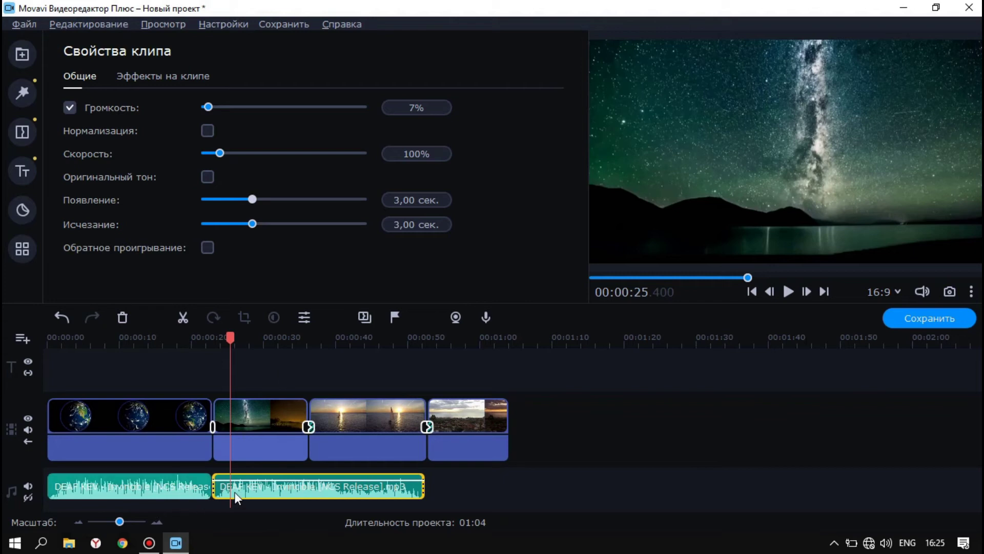
left_click(192, 338)
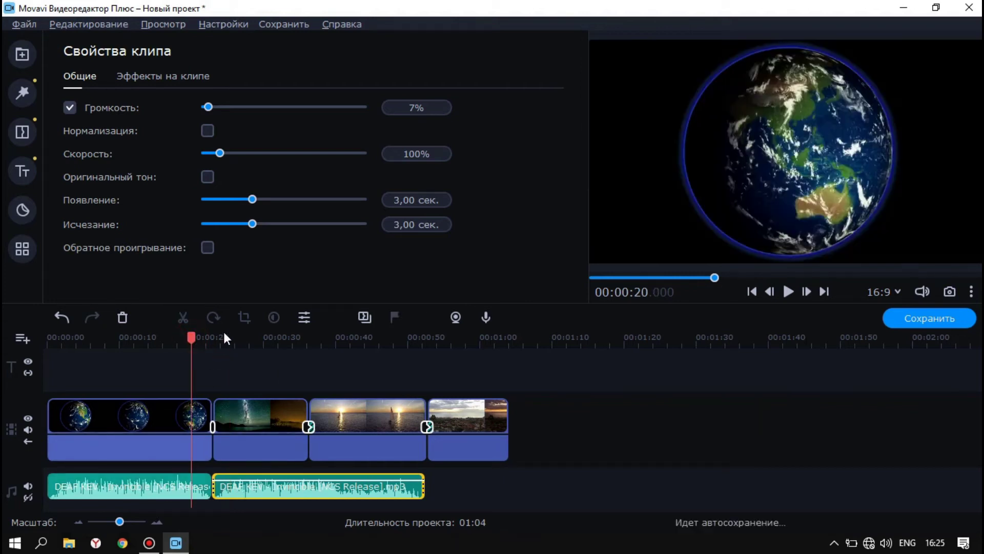
key("space")
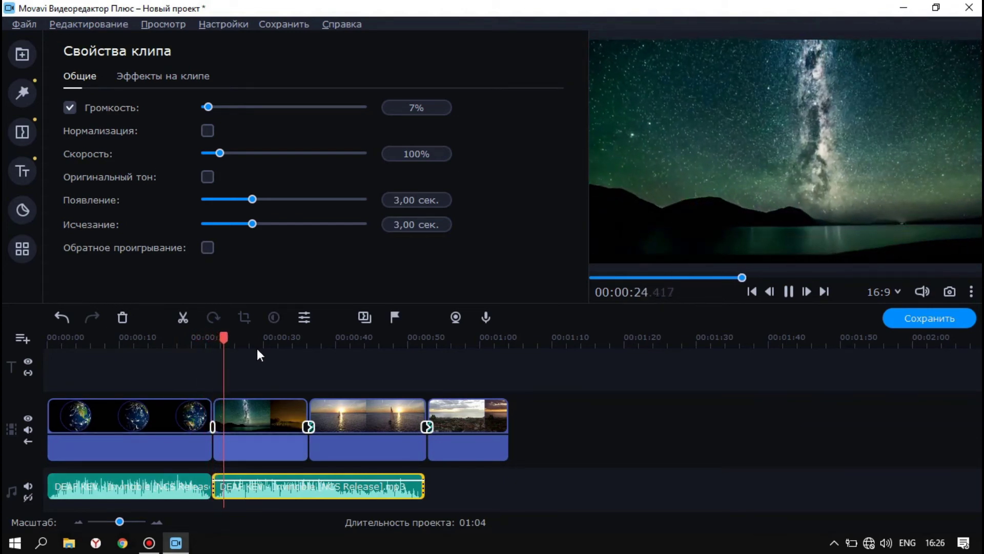
key("space")
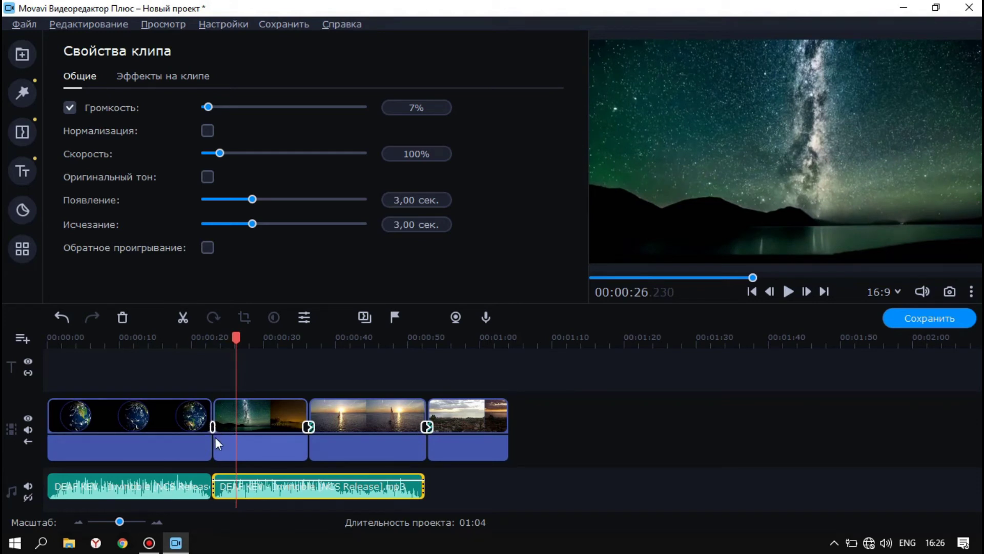
key("space")
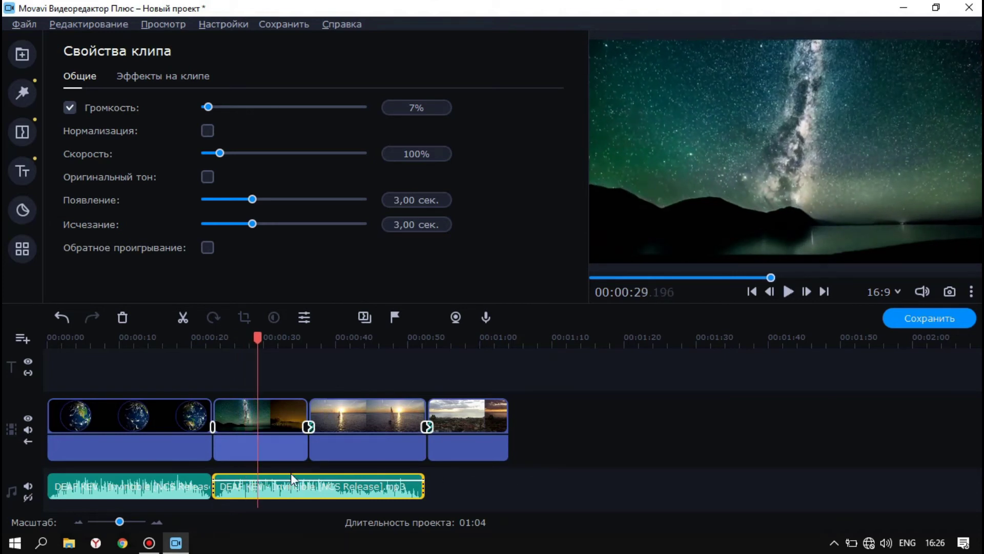
Step: Split the second music part at 00:00:36.200, under the next video transition, and give the piece before the cut a 3.00-second fade-out
left_click(309, 346)
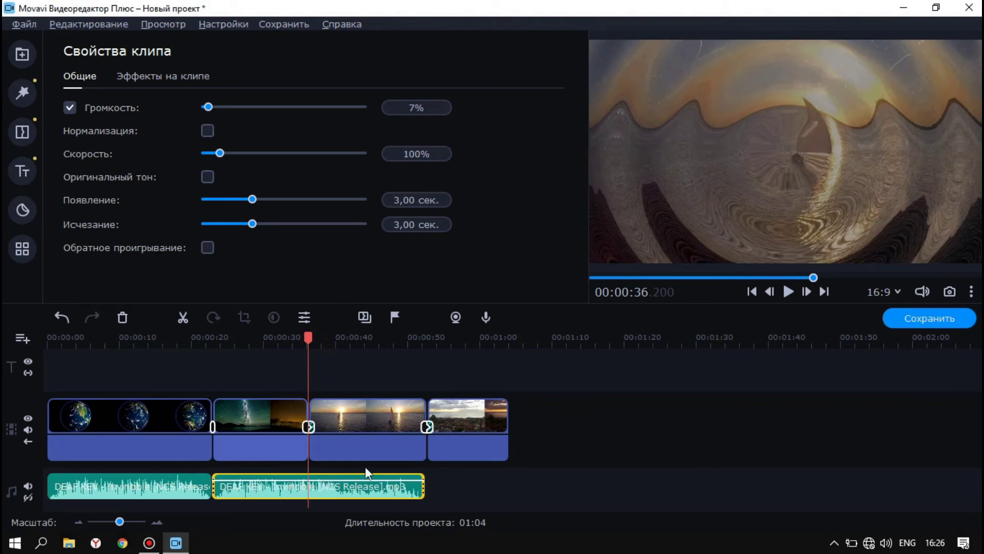
left_click(181, 315)
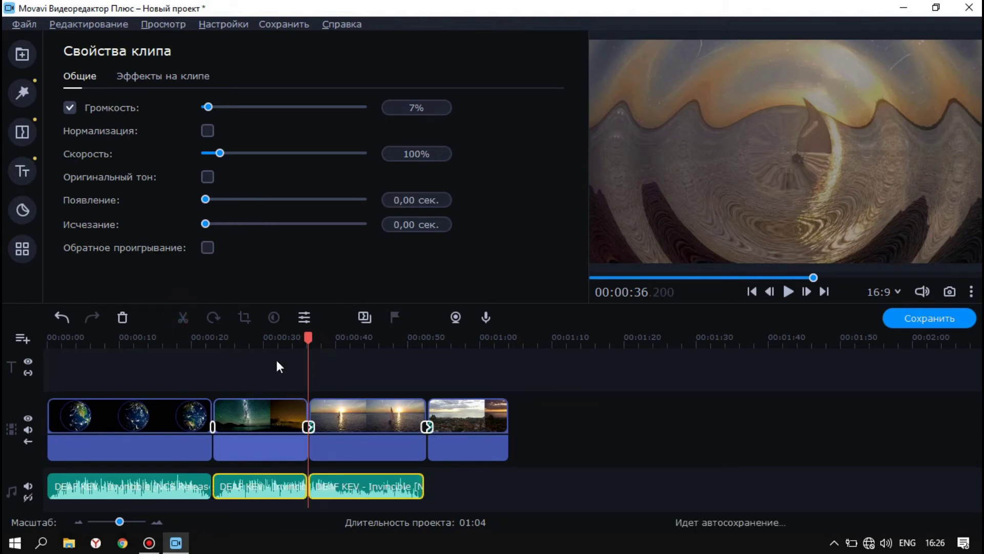
left_click(301, 490)
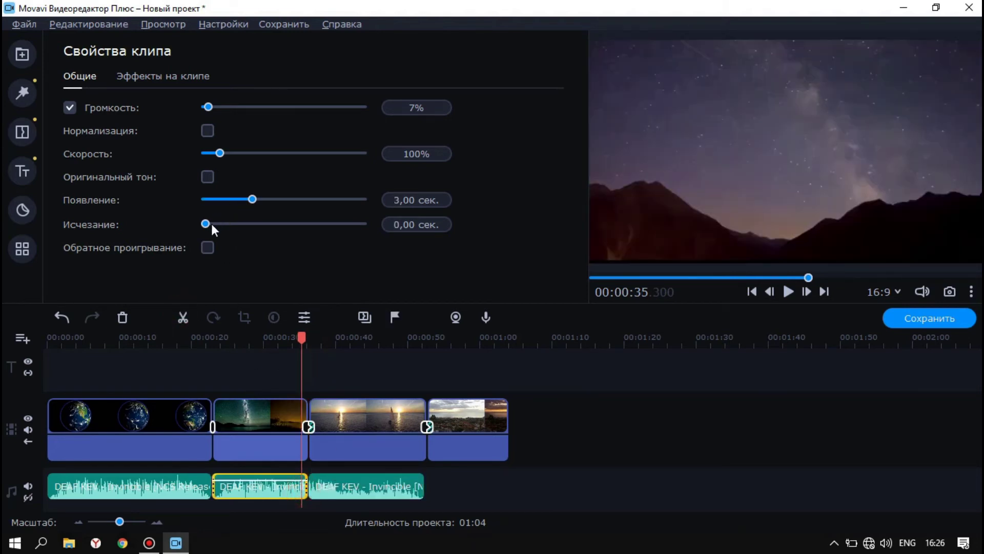
left_click_drag(205, 223, 248, 233)
Step: Give the last music part a 3.00-second fade-in (Появление) and play across the cut from 00:00:33.900
left_click(325, 485)
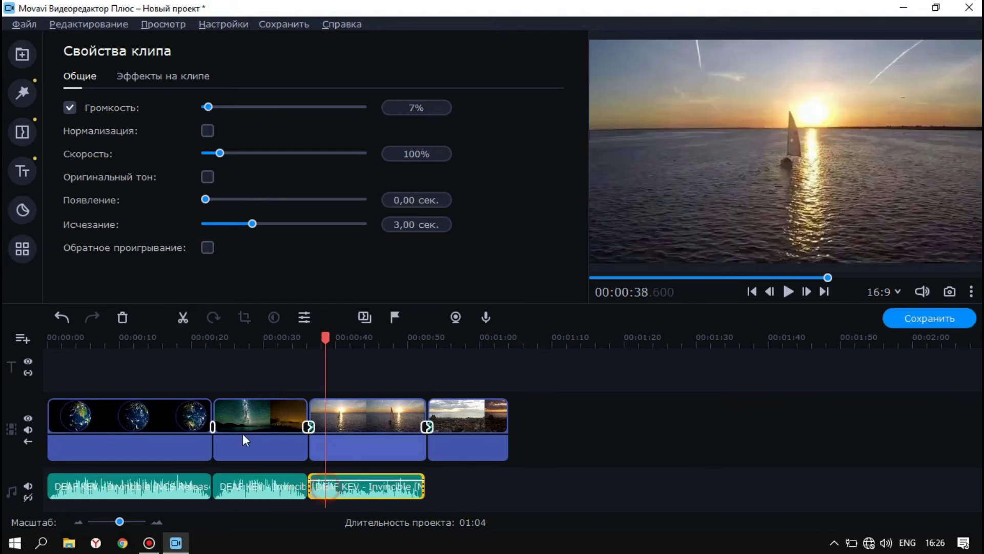
left_click_drag(209, 195, 255, 205)
left_click(291, 492)
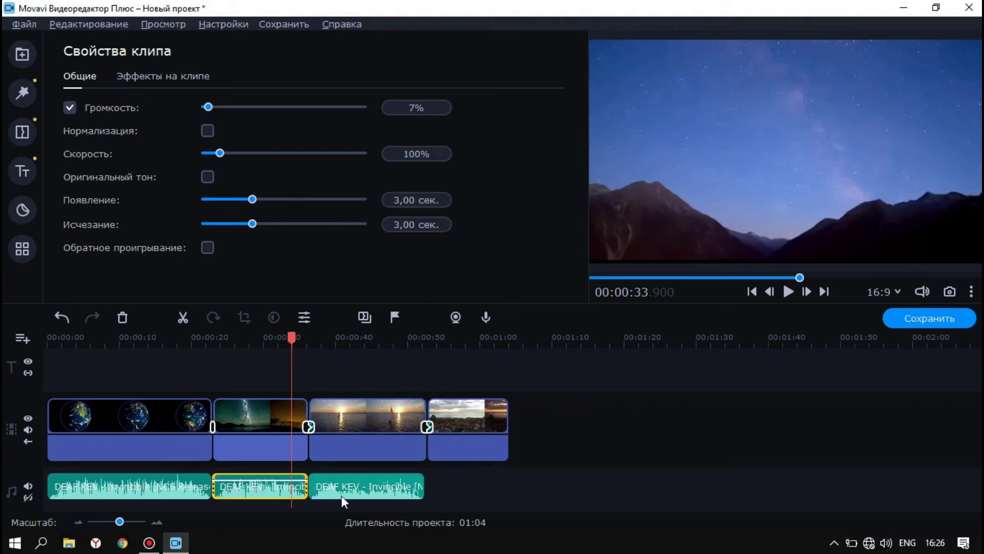
left_click(318, 491)
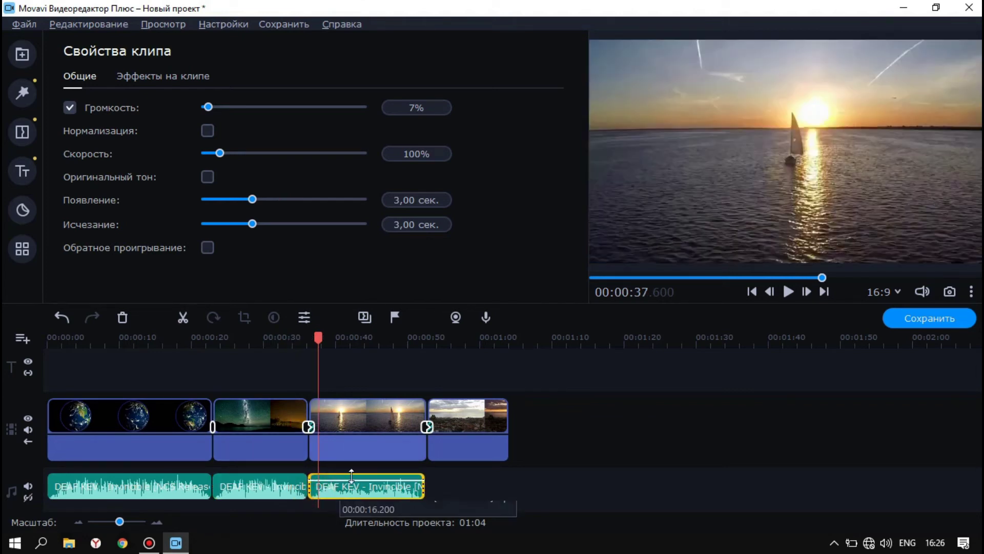
left_click(291, 337)
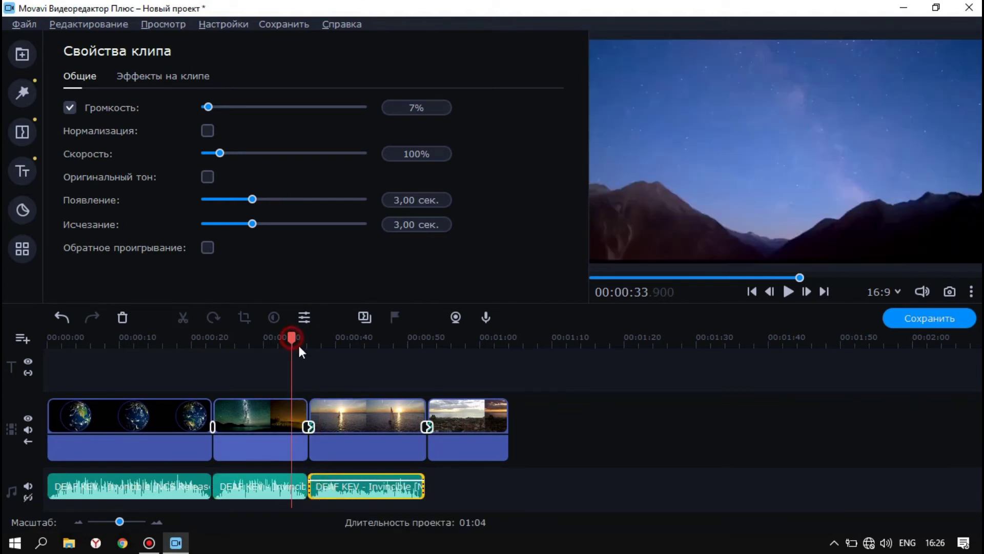
key("space")
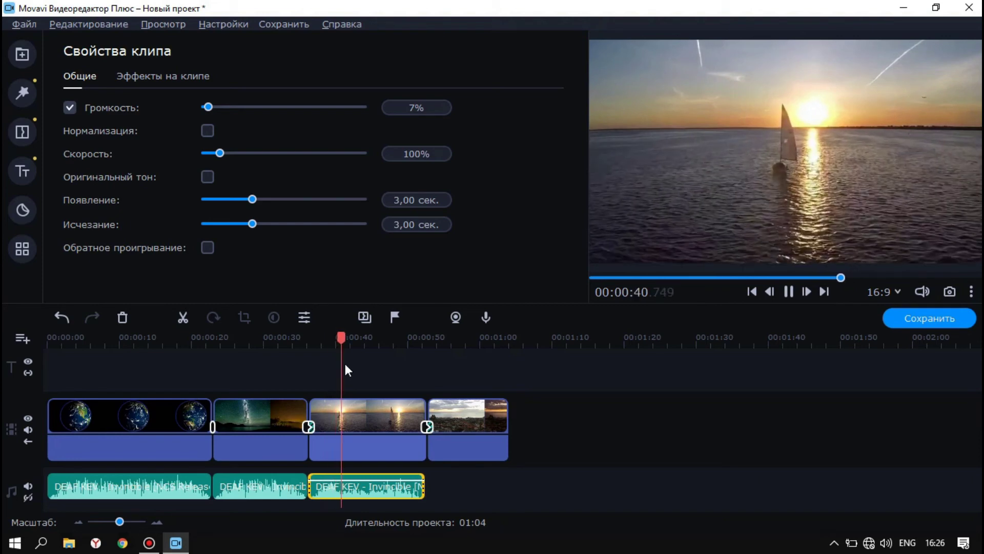
key("space")
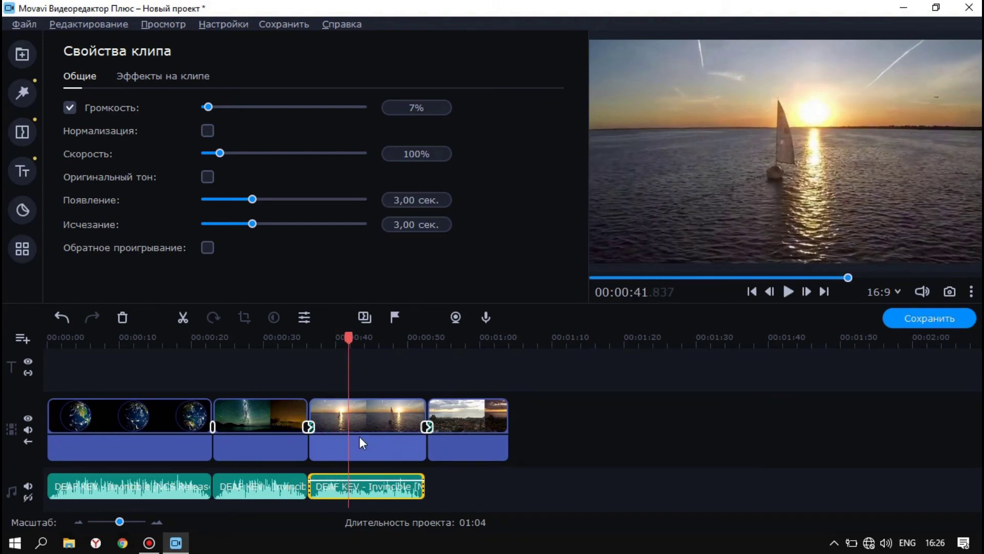
Step: Show the library of imported files and bring the PNG logo image into view
scroll(359, 462, "down", 1)
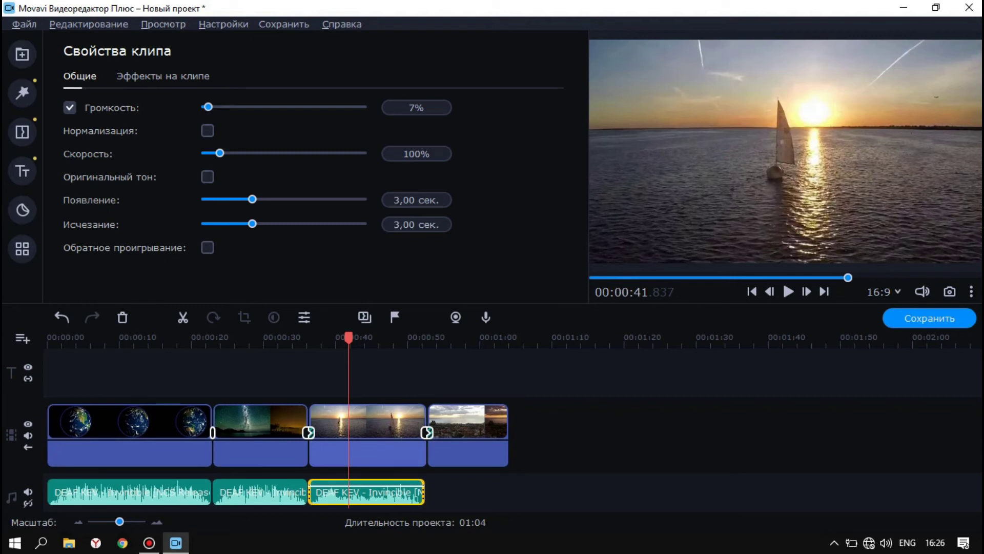
scroll(277, 435, "up", 1)
left_click(35, 54)
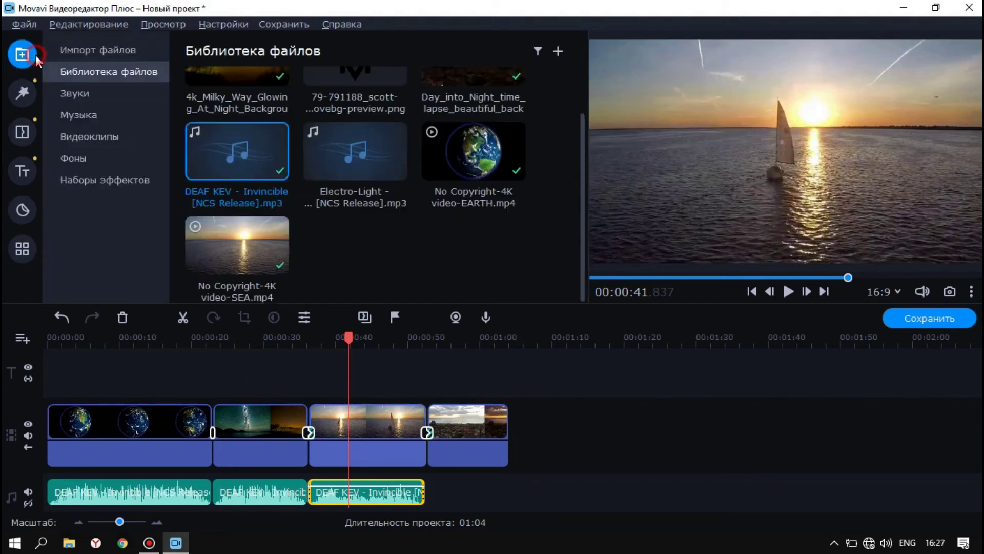
scroll(416, 256, "up", 1)
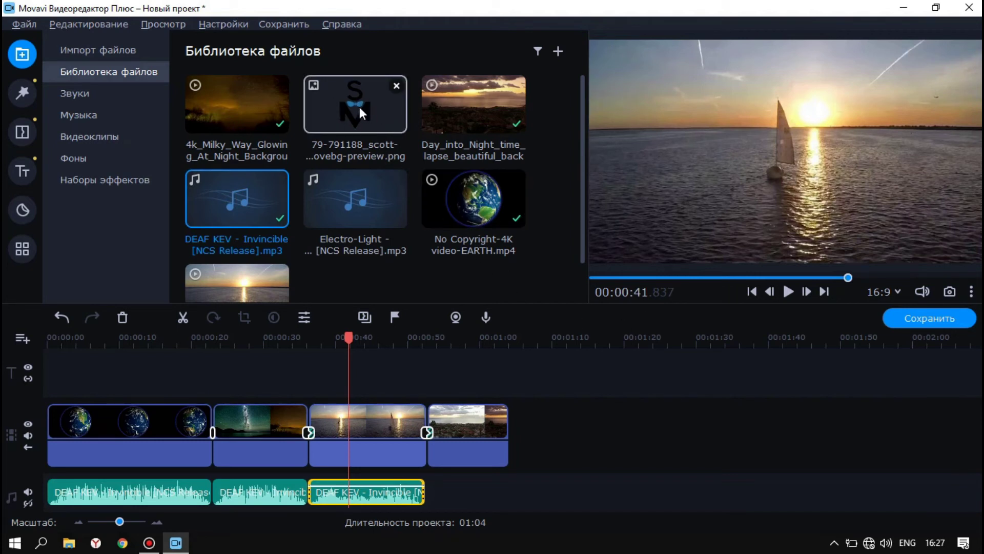
left_click_drag(374, 117, 214, 372)
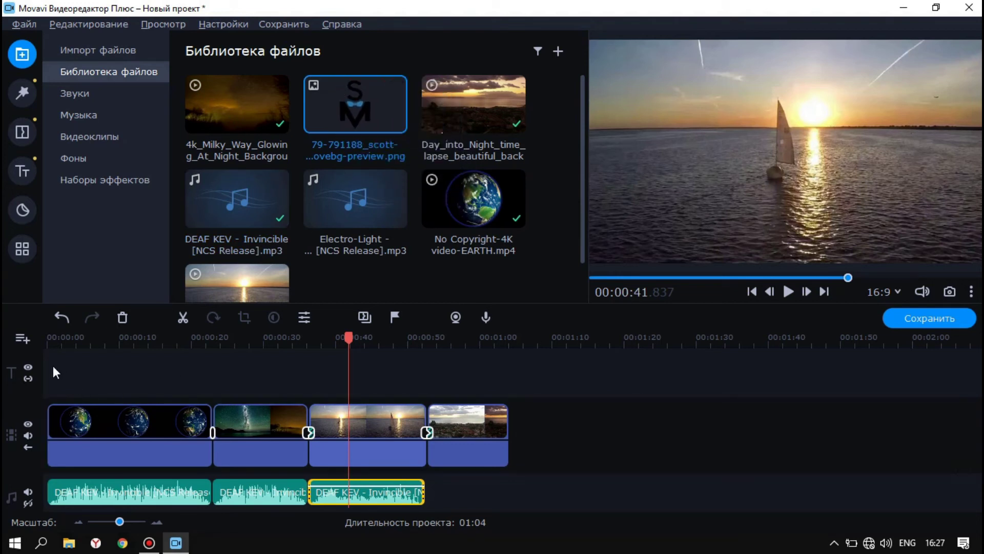
left_click_drag(355, 105, 333, 79)
left_click(22, 340)
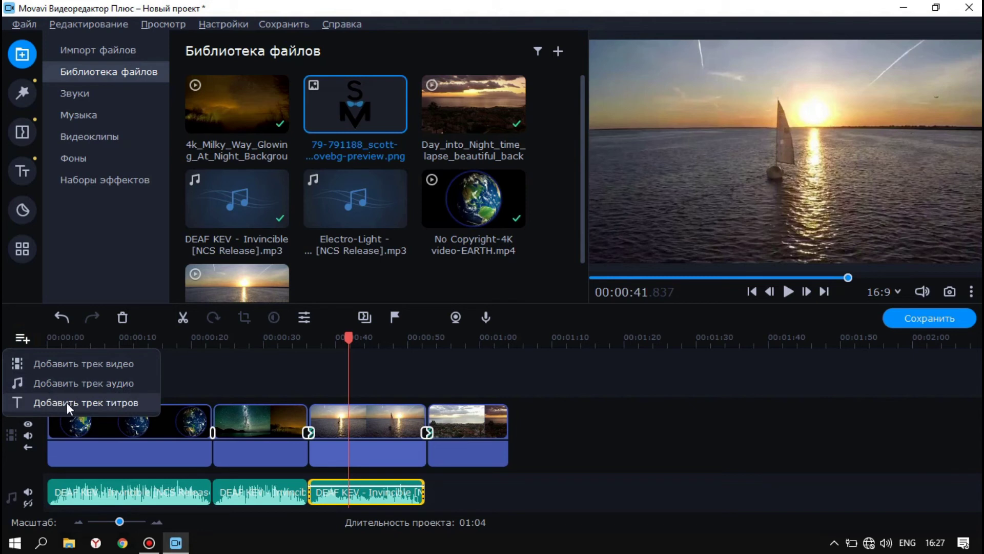
left_click(136, 403)
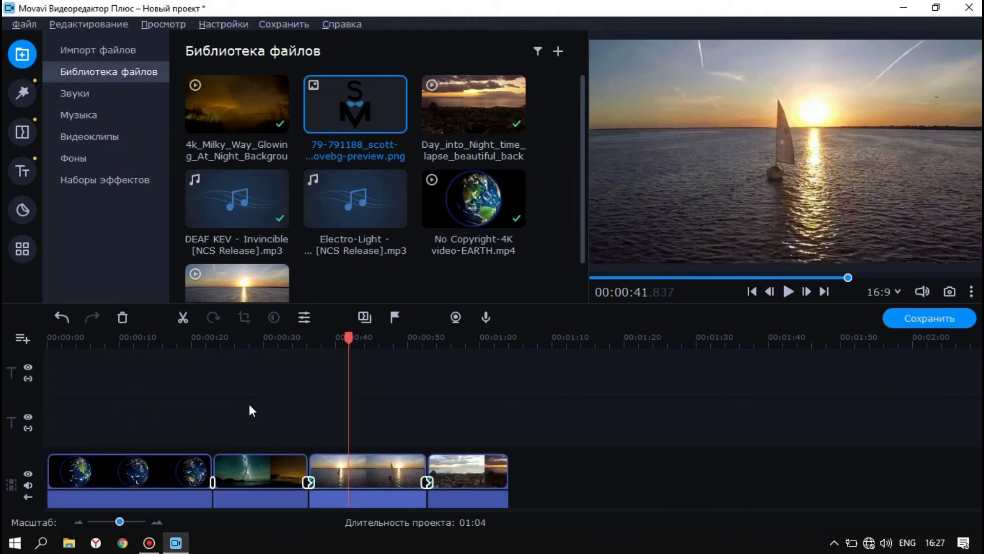
left_click_drag(307, 106, 86, 404)
key("ctrl+z")
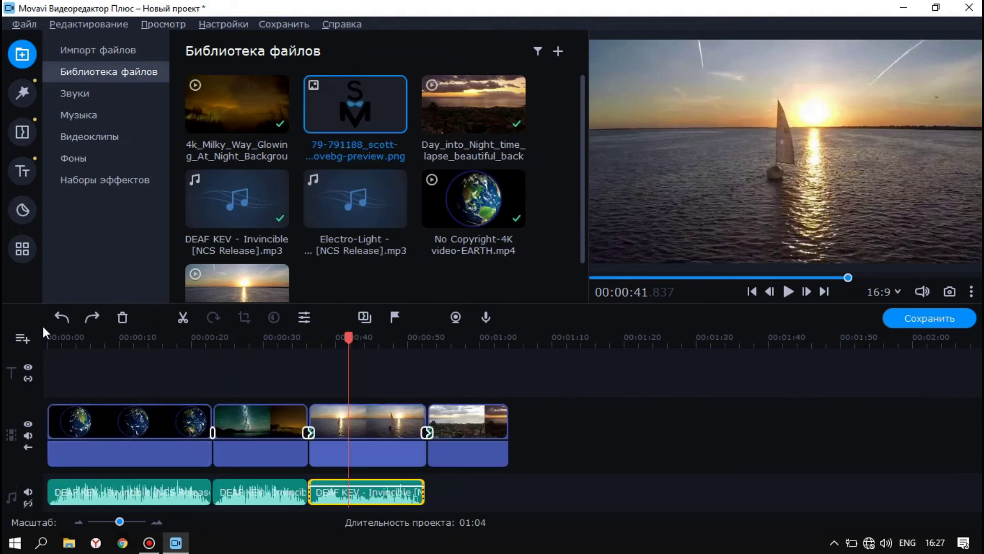
Step: Add another video track and place the PNG logo image at its start, above the Earth clip
left_click(22, 337)
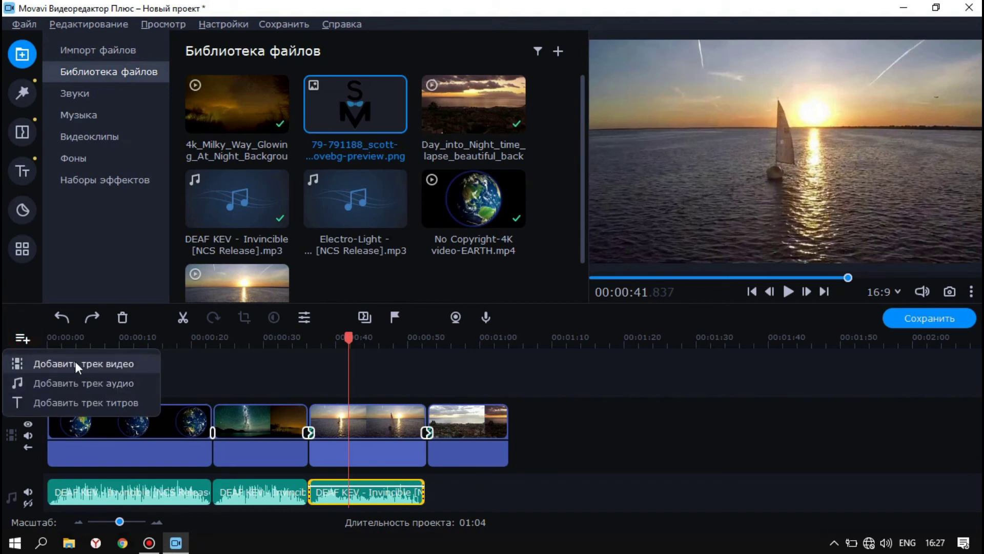
left_click(83, 365)
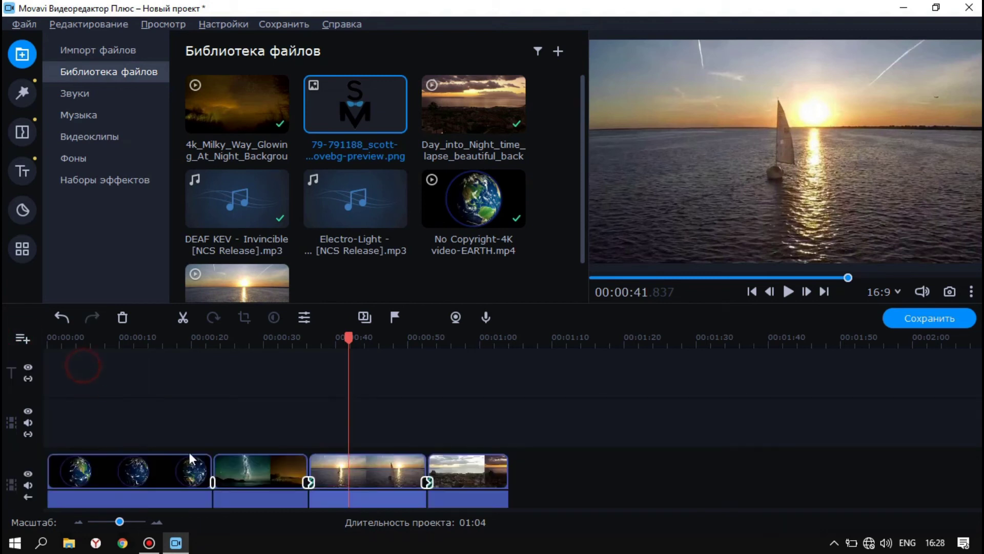
left_click_drag(337, 124, 44, 411)
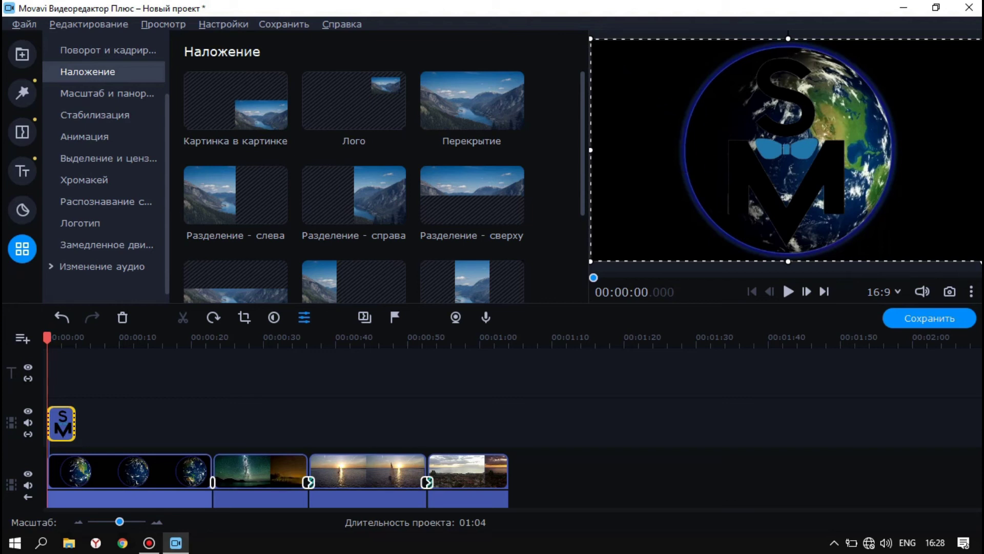
Step: Shrink the logo overlay into the upper-left corner of the frame and extend its clip to the end of the last video clip
left_click_drag(980, 261, 642, 68)
left_click(650, 60)
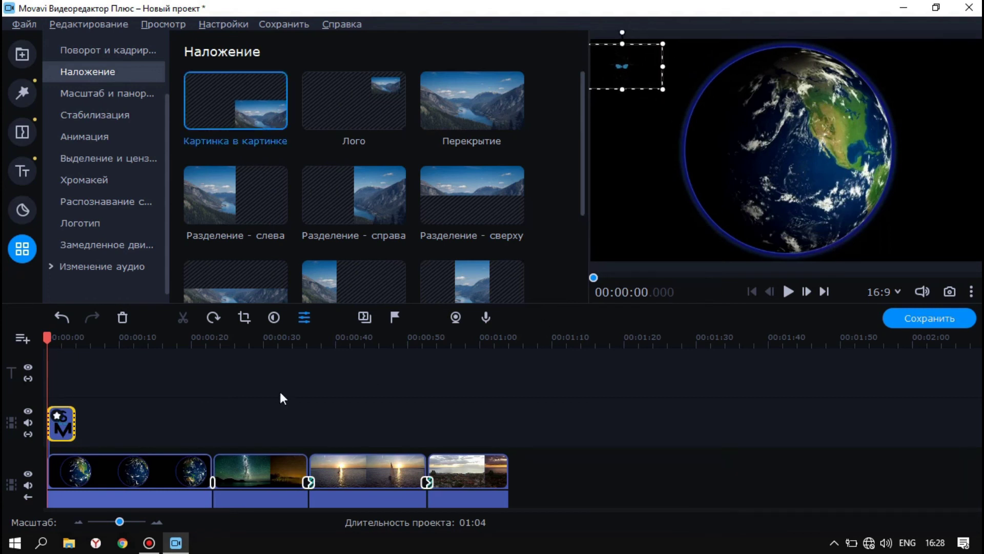
left_click_drag(74, 420, 504, 414)
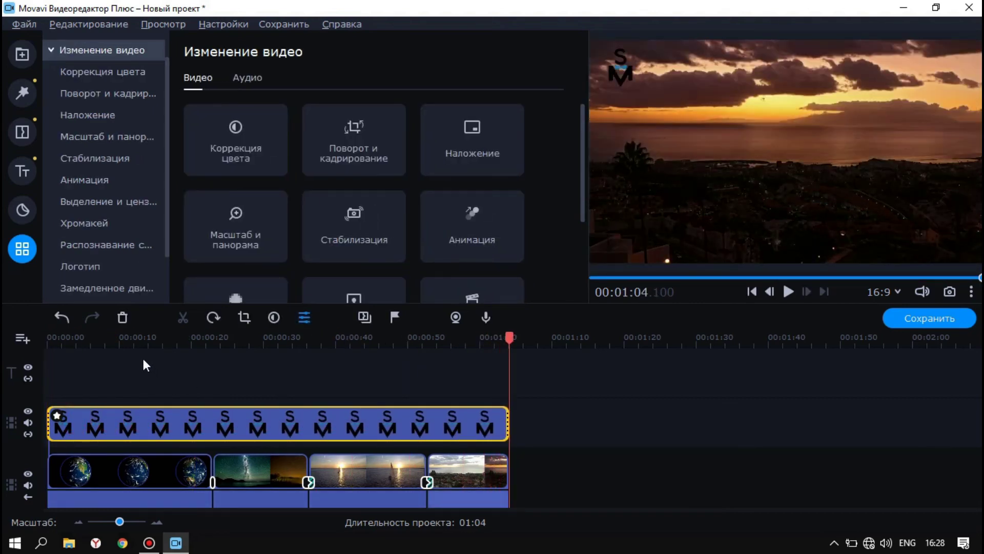
Step: Play a short part of the Milky Way clip to check the logo overlay
left_click(107, 347)
left_click(252, 346)
key("space")
key("space")
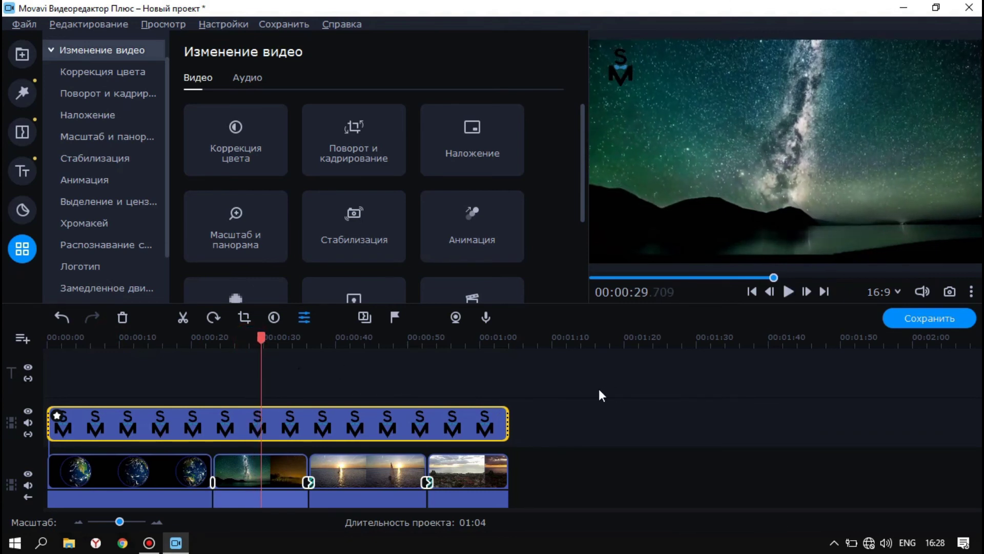
Step: Mute the music track and play parts of the Milky Way and sea clips to check the logo overlay
scroll(277, 425, "down", 3)
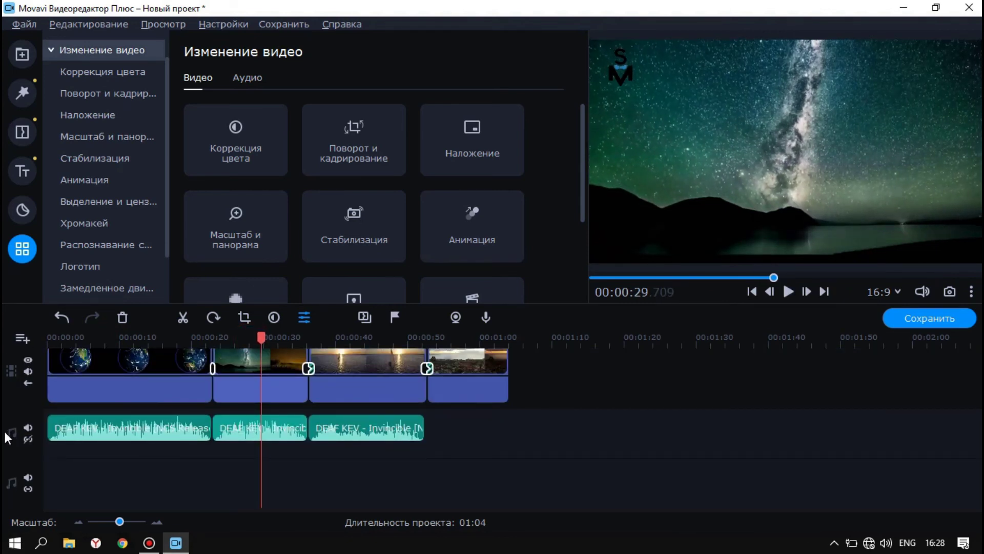
left_click(29, 428)
scroll(615, 436, "up", 3)
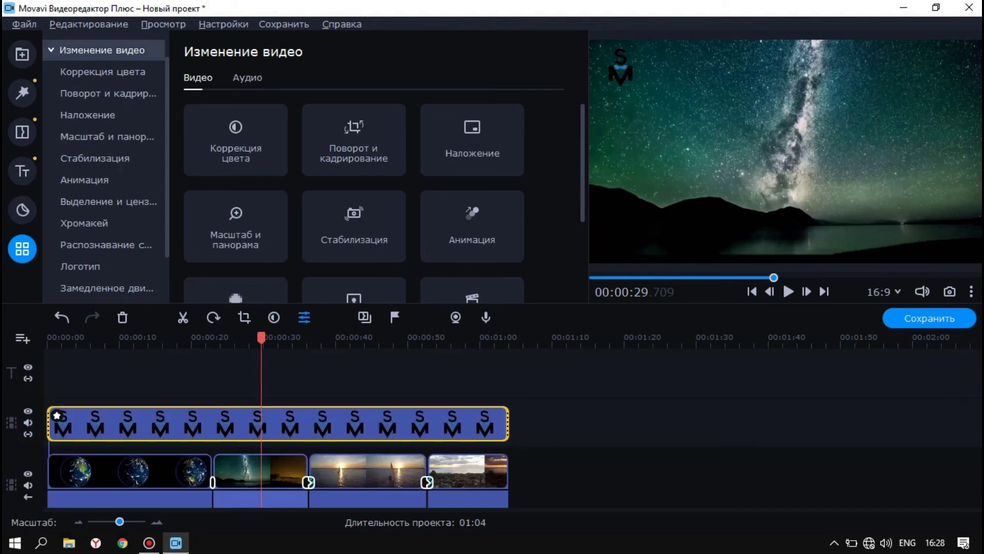
key("space")
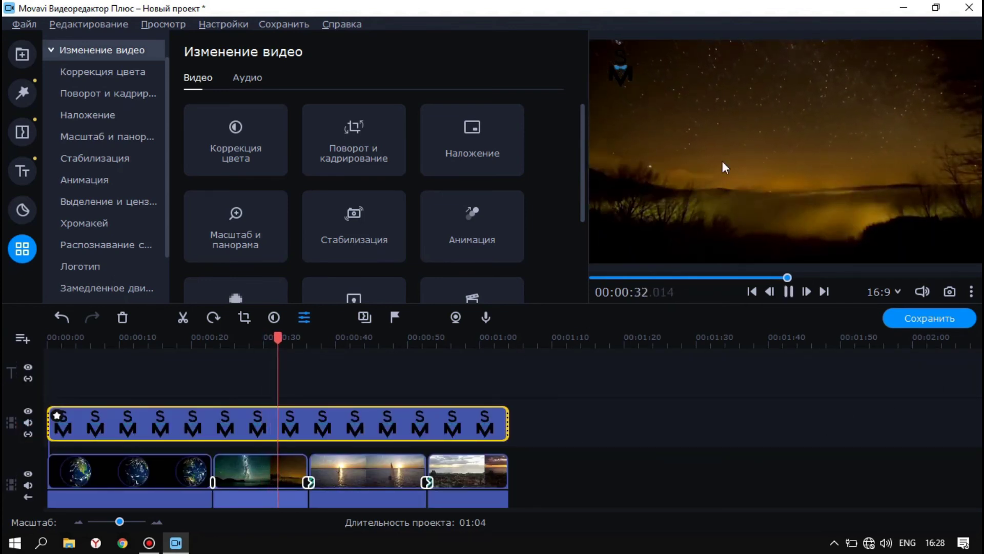
left_click(336, 359)
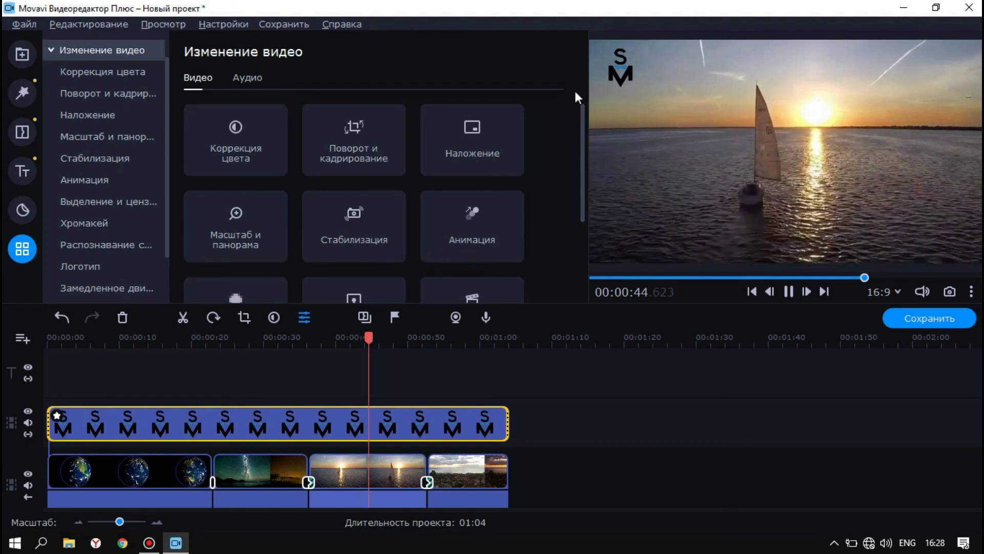
key("space")
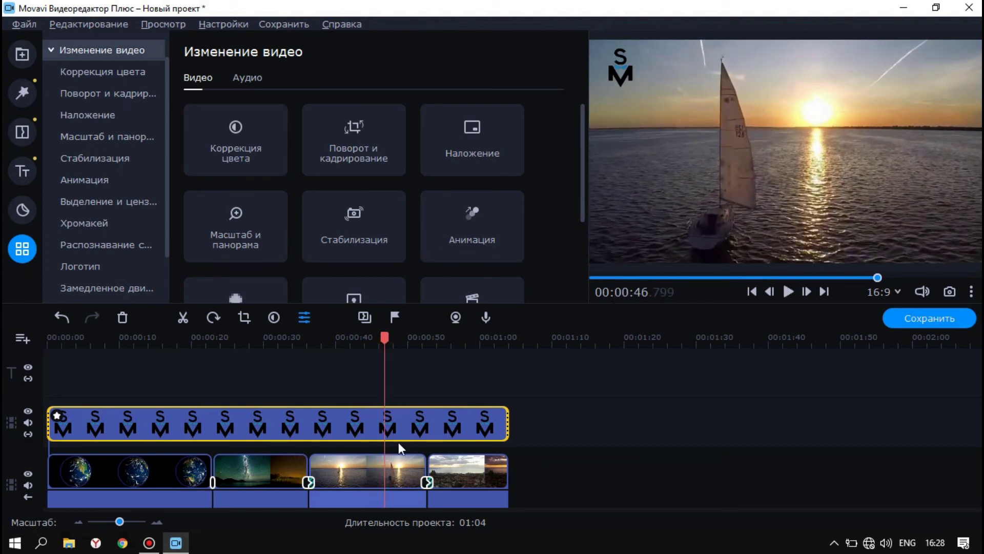
Step: View the logo clip's opacity, fade and duration properties, and move the playhead to 00:00:24.400
left_click(393, 429)
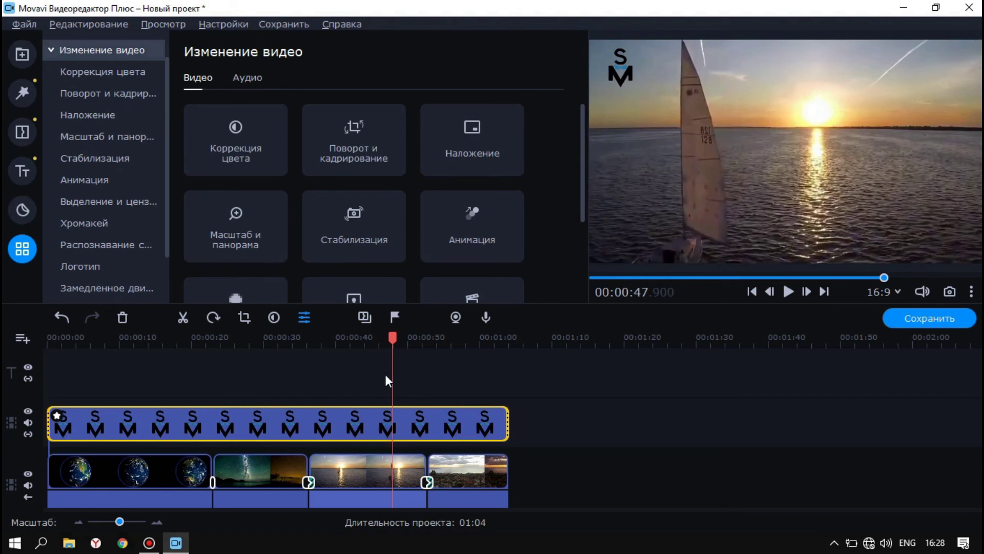
left_click(372, 423)
left_click(372, 423)
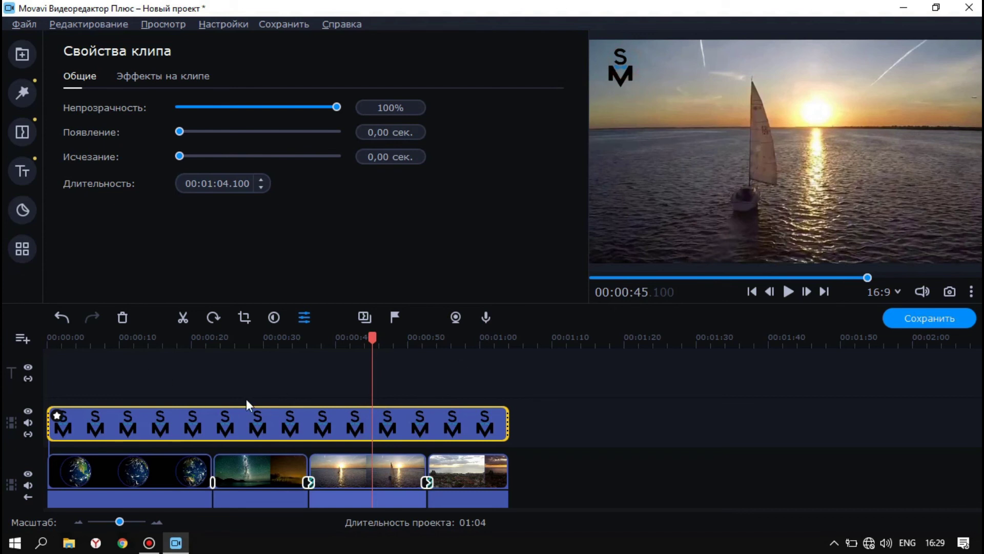
left_click(223, 412)
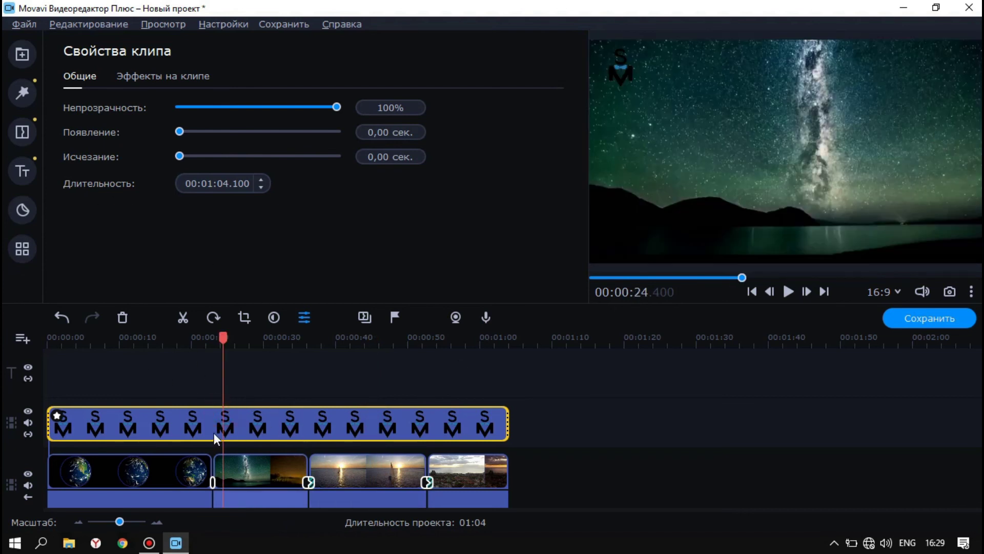
Step: Move the logo overlay (Наложение) to the upper-right corner of the frame and play the result over the Milky Way and sea clips
left_click(22, 250)
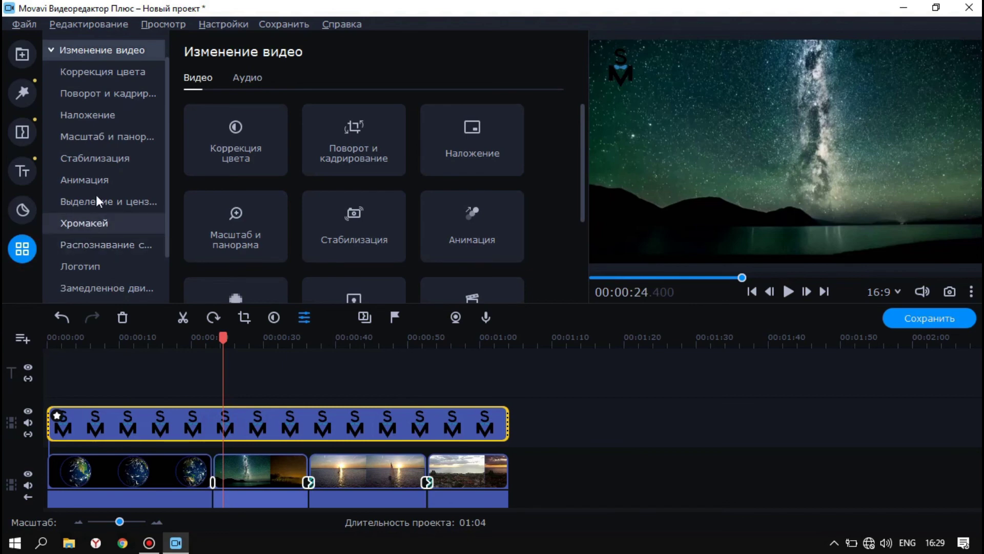
left_click(97, 116)
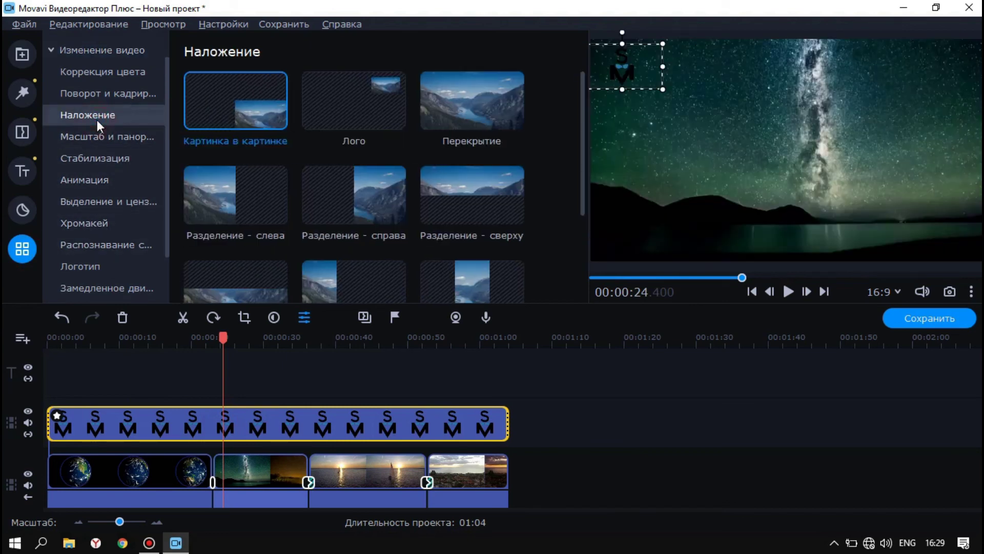
left_click_drag(620, 67, 956, 69)
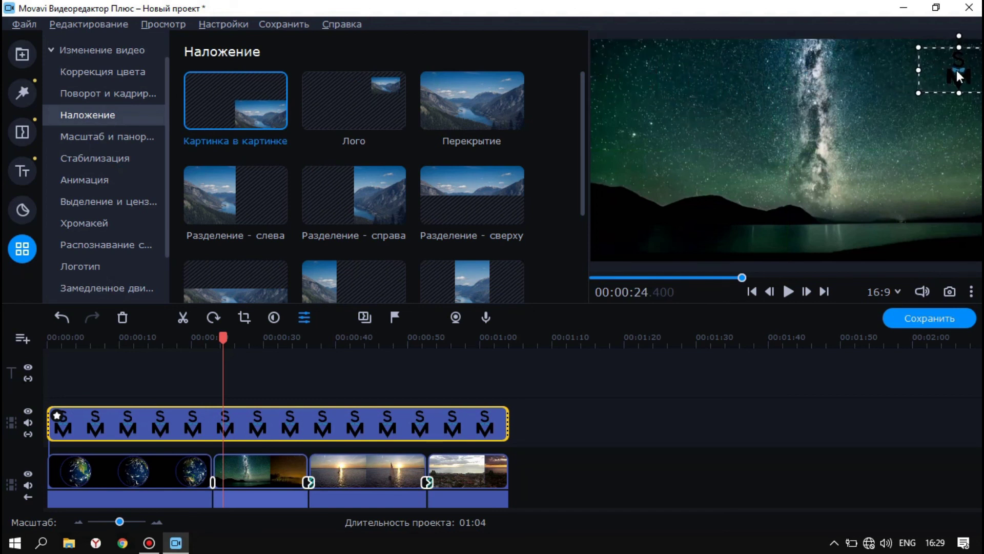
scroll(93, 113, "up", 1)
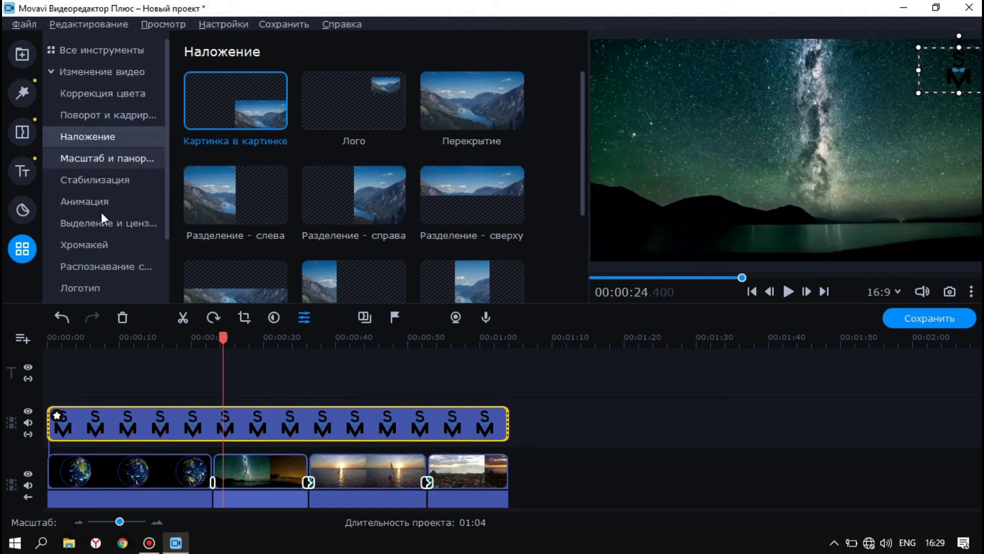
left_click_drag(964, 79, 966, 78)
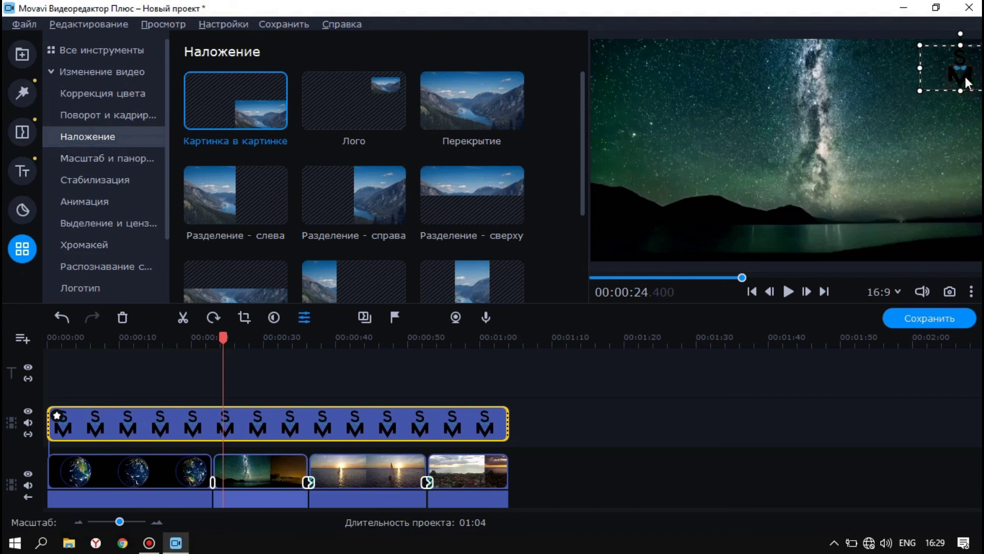
key("space")
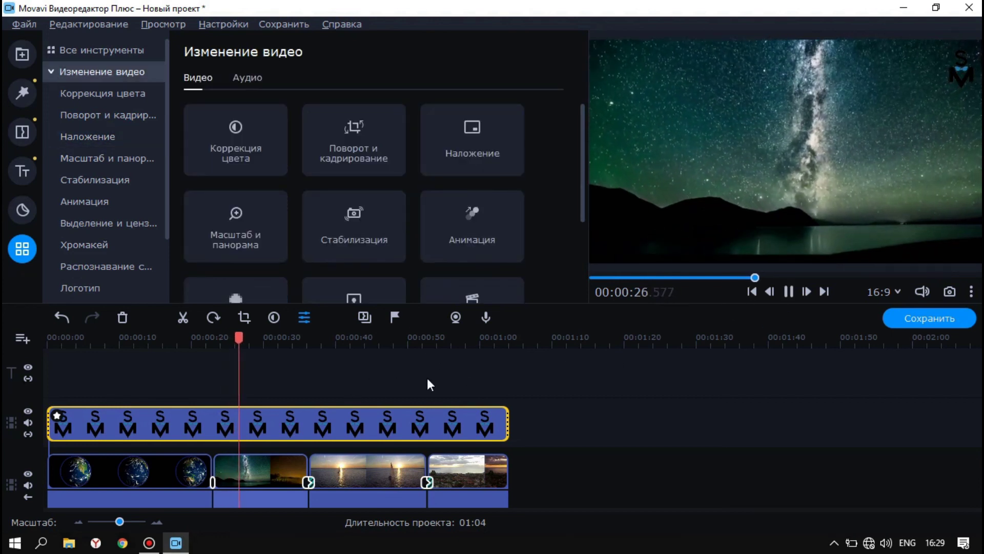
left_click(343, 341)
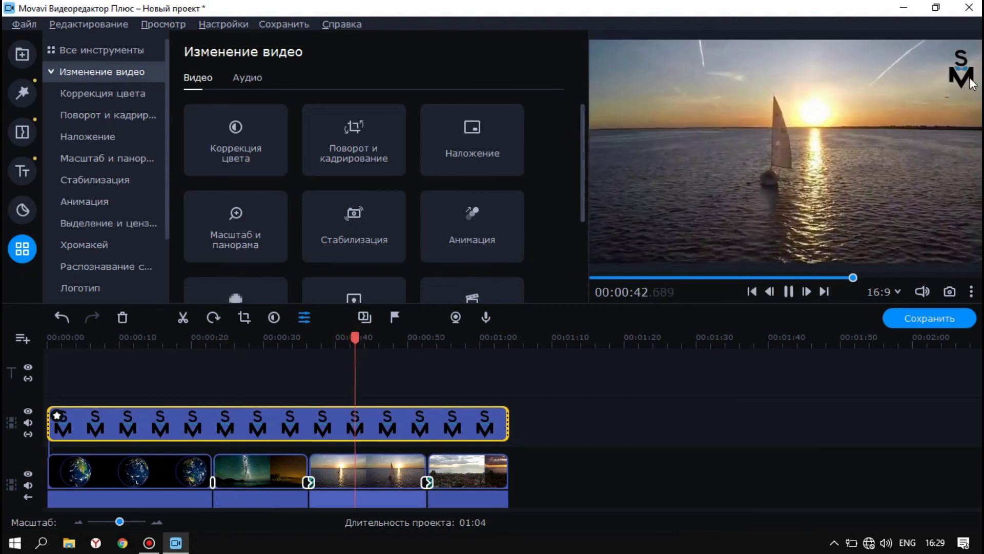
key("space")
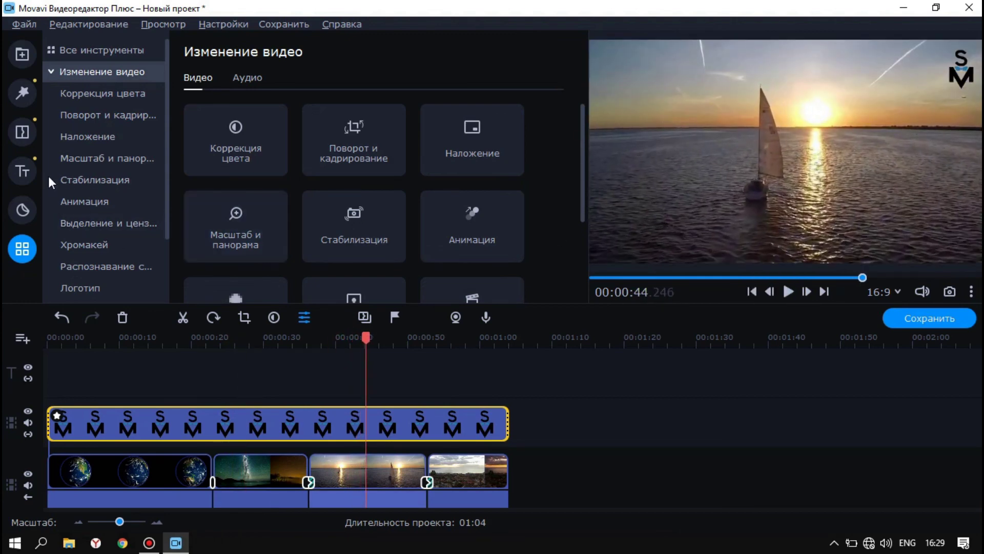
Step: Move the logo overlay to the lower-left corner of the frame and play a short part of the sea clip
left_click(61, 136)
left_click_drag(953, 75, 613, 238)
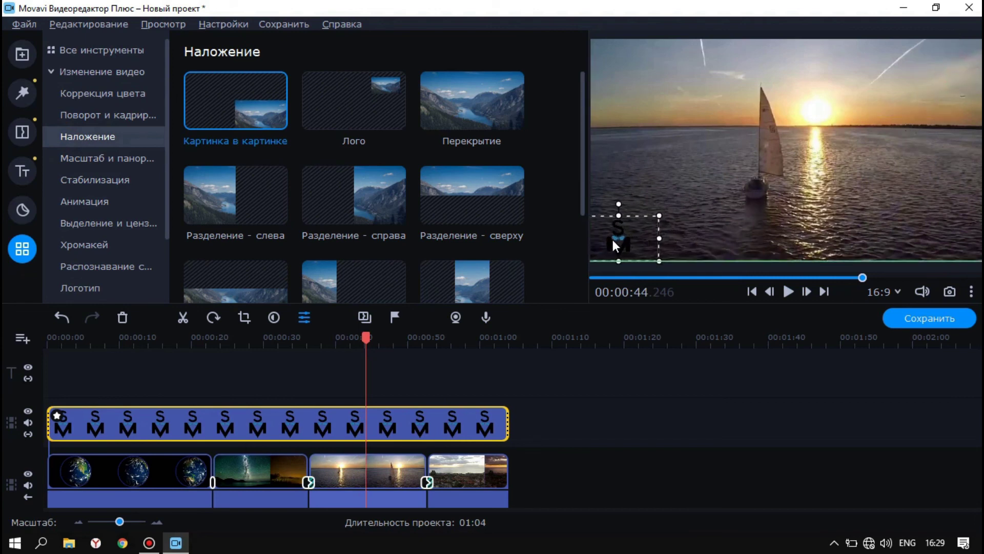
key("space")
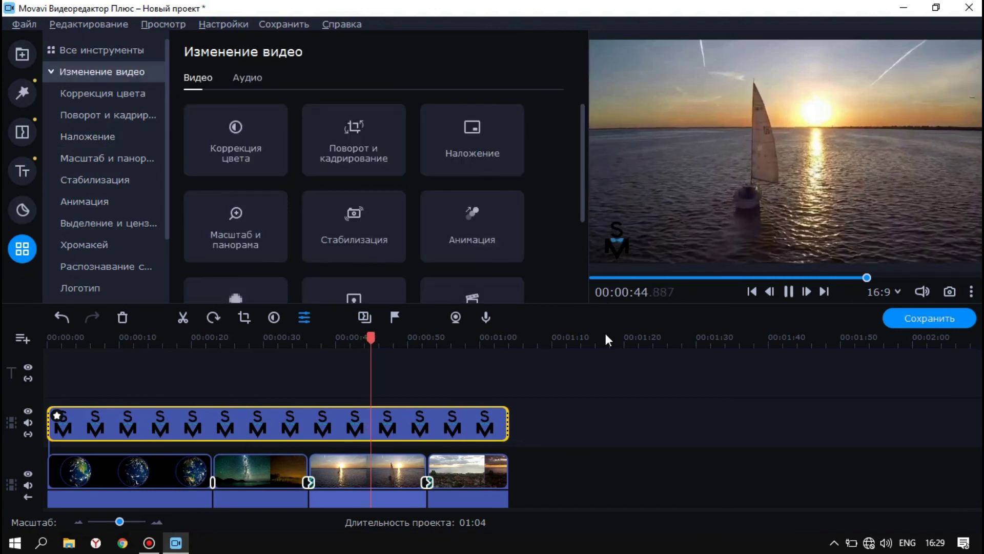
key("space")
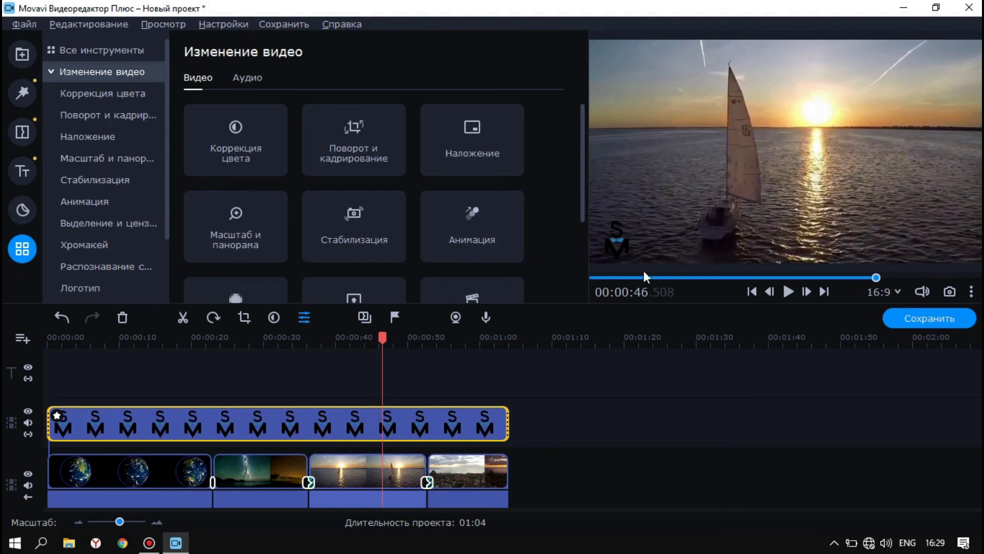
Step: Stretch the logo overlay horizontally, position it in the lower-left part of the frame and play the result
left_click(635, 234)
left_click_drag(636, 236, 667, 153)
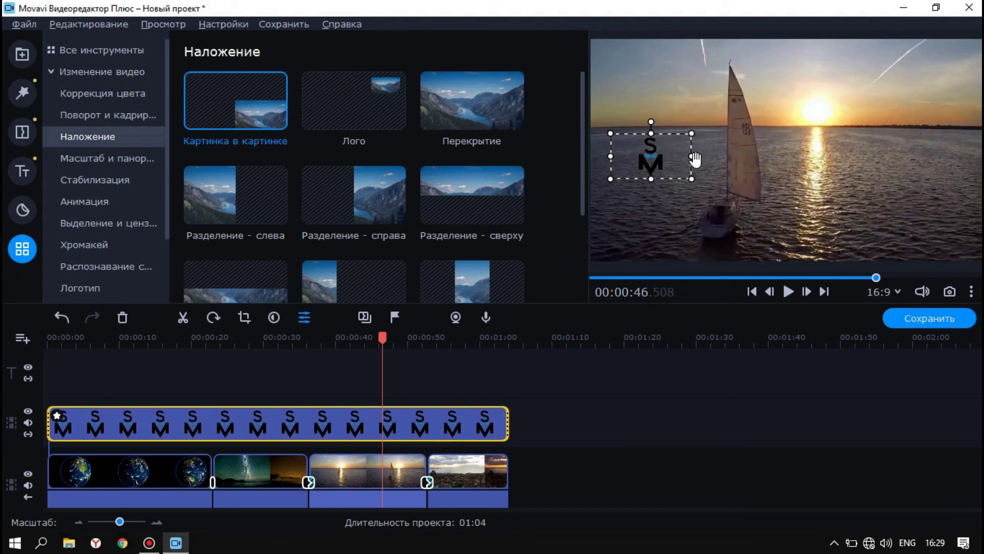
left_click_drag(693, 157, 648, 232)
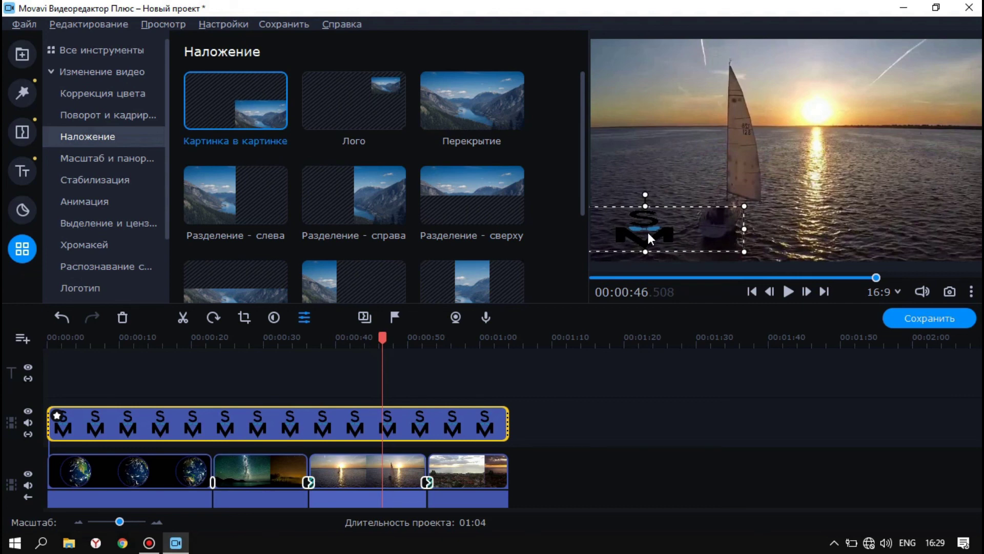
key("space")
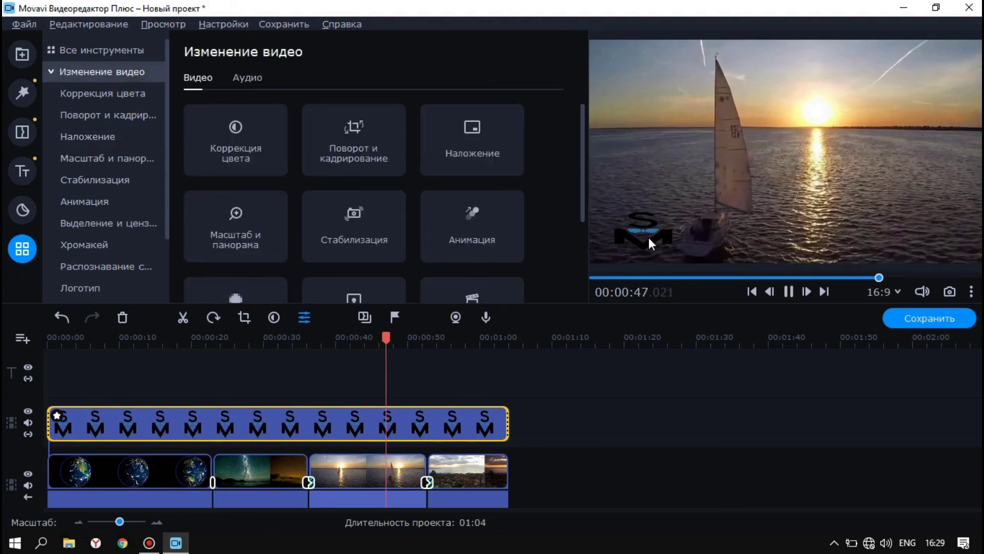
Step: Pause playback and narrow the logo overlay (Наложение) horizontally to undo its stretched look, placing it near the left side of the frame
key("space")
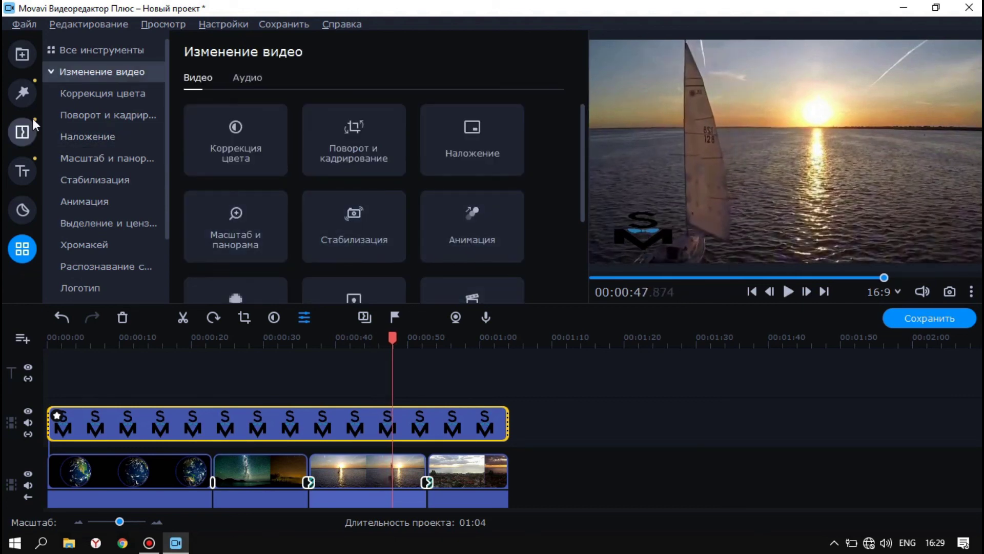
left_click(88, 137)
left_click_drag(696, 235, 696, 194)
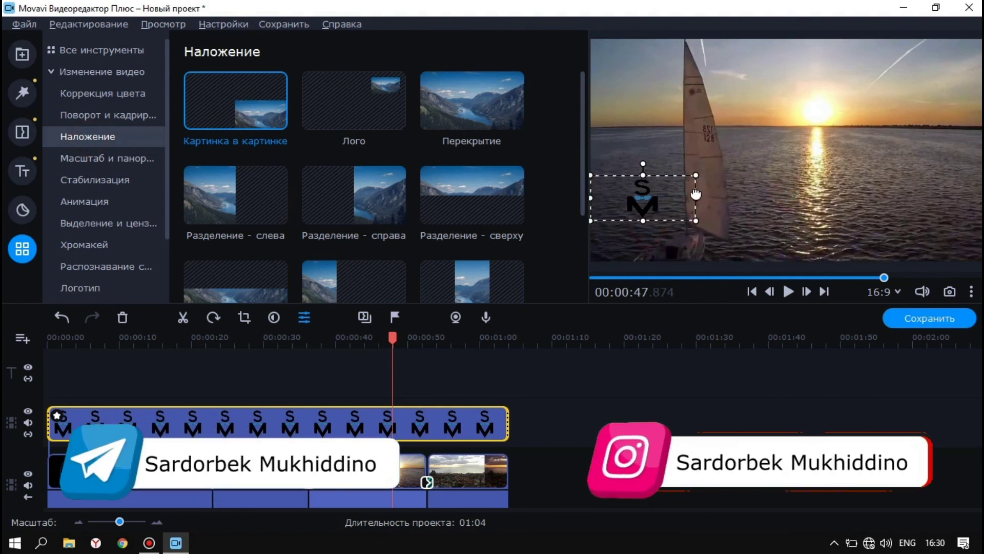
key("ctrl+z")
key("ctrl+z")
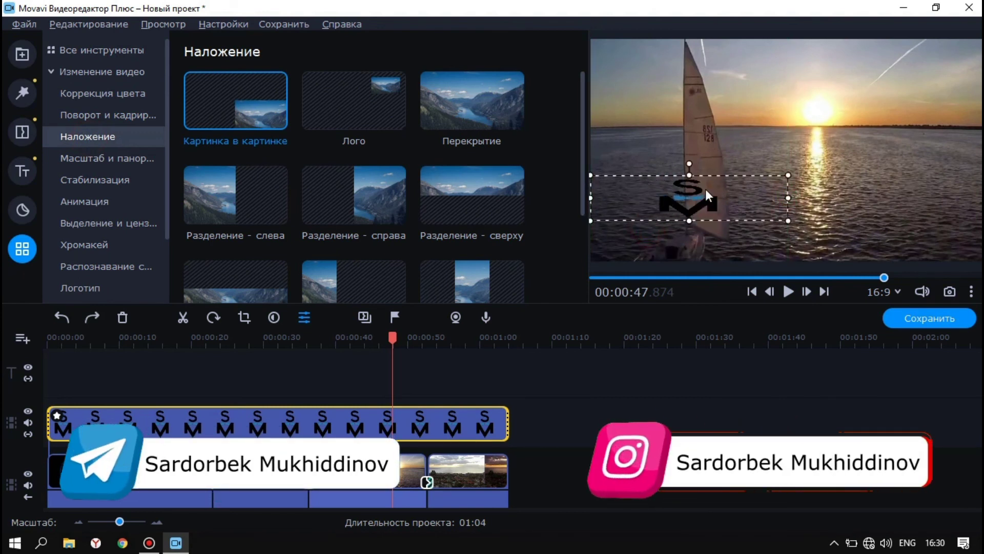
key("ctrl+y")
key("ctrl+y")
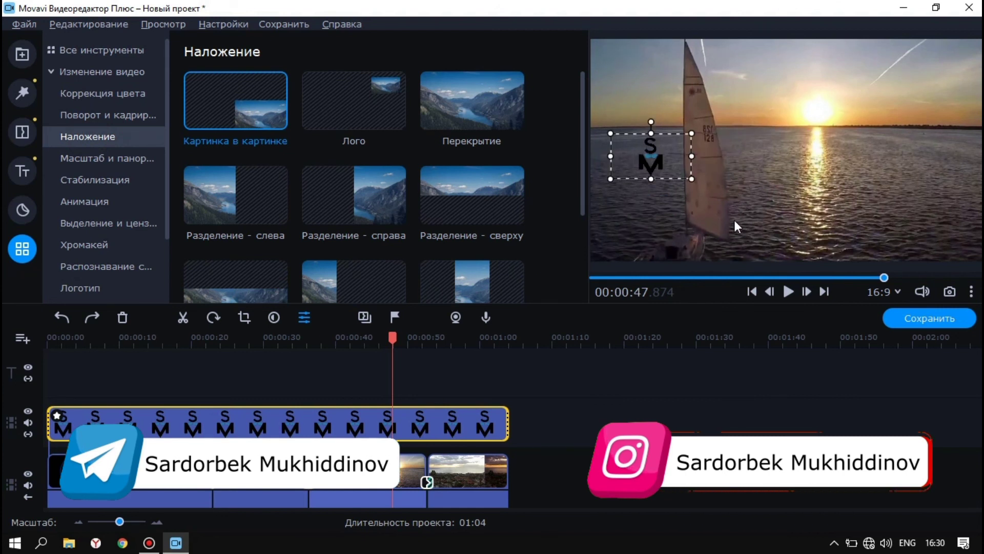
Step: Move the logo overlay to the upper-left corner of the frame and play the result from the sea clip into the coastal town clip
left_click_drag(664, 156, 633, 66)
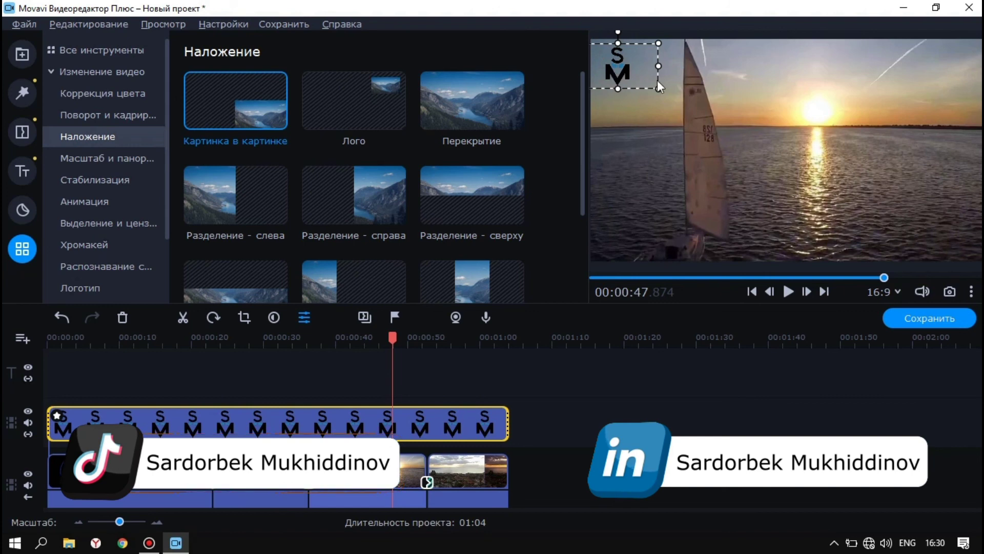
left_click(703, 123)
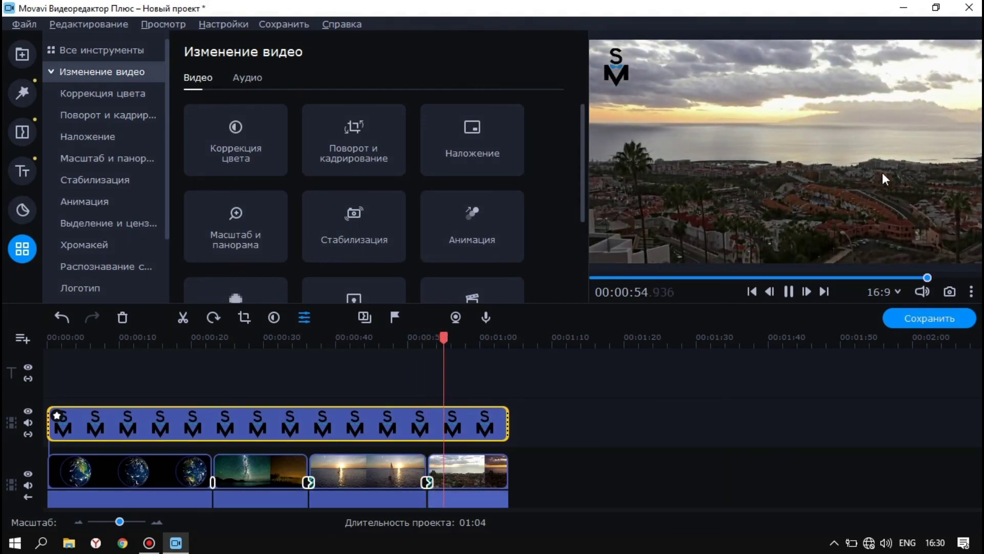
left_click(785, 171)
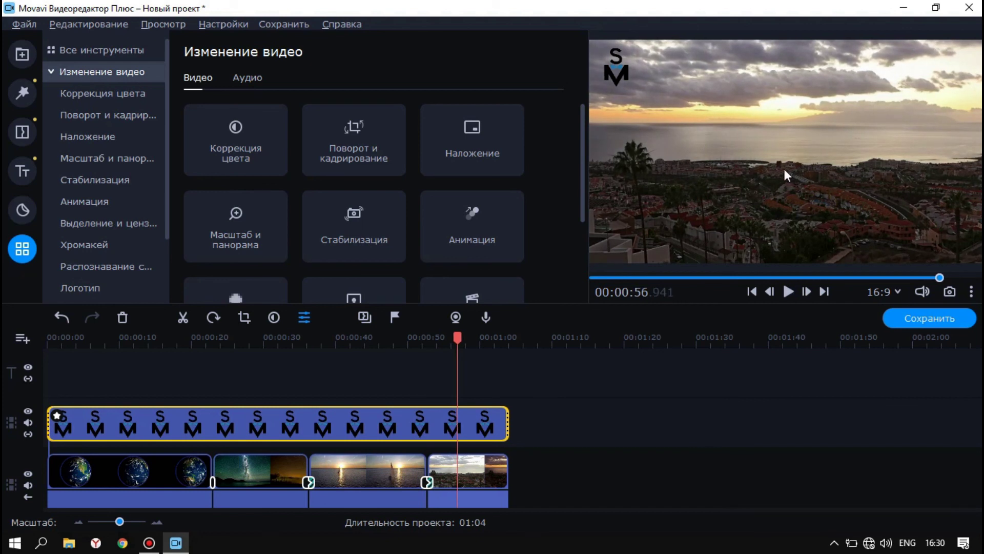